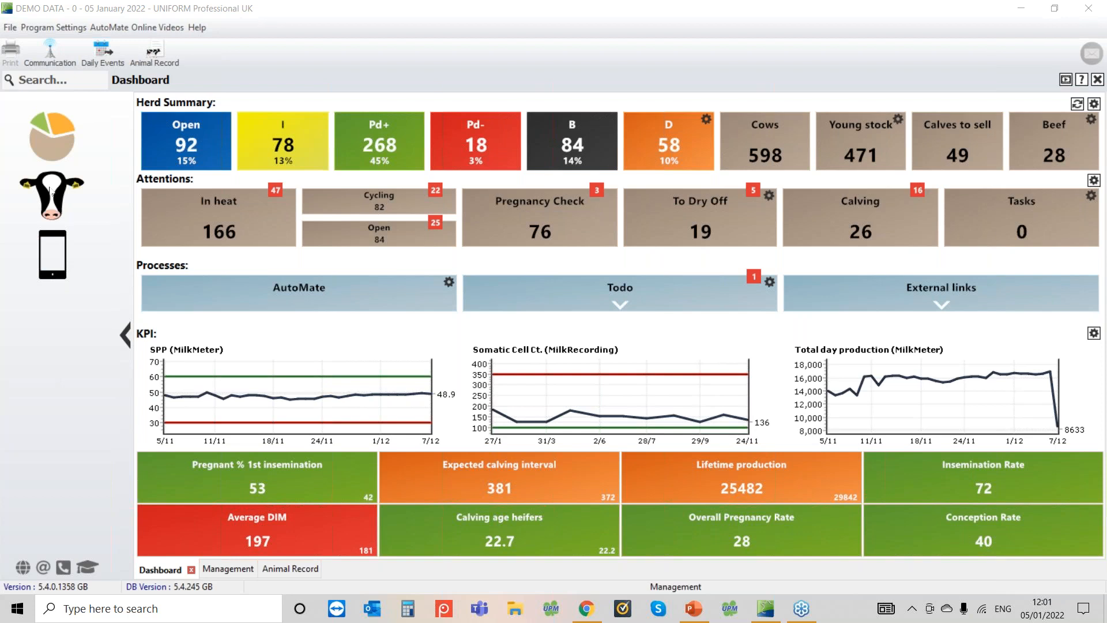
Open the Daily Events entry screen within the Daily Tasks
{"action": "left_click", "coordinate": [50, 193]}
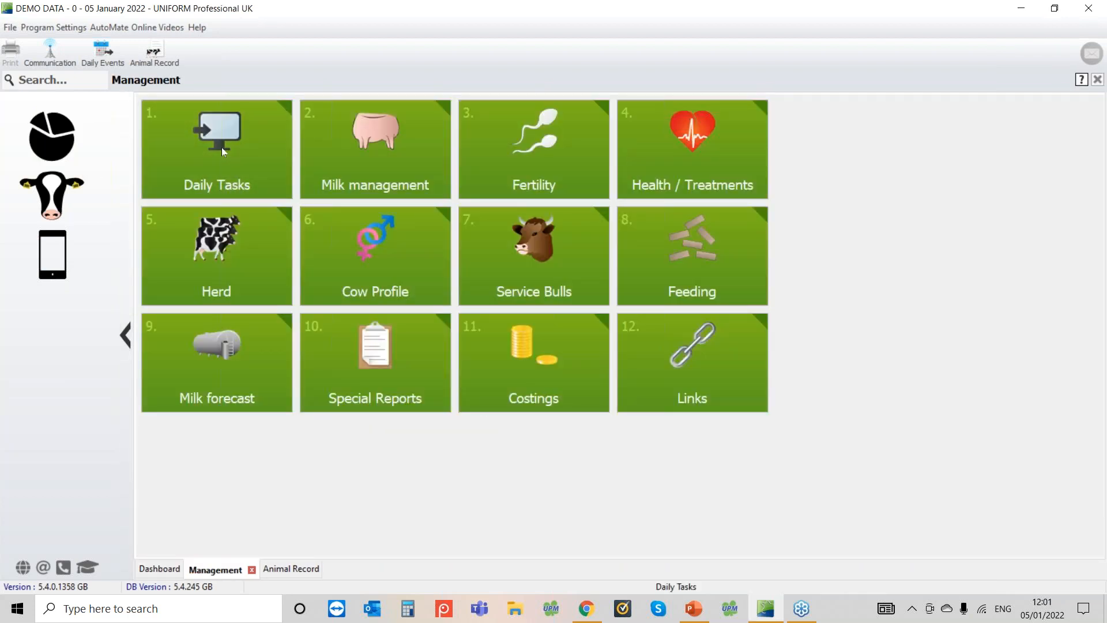
{"action": "left_click", "coordinate": [222, 151]}
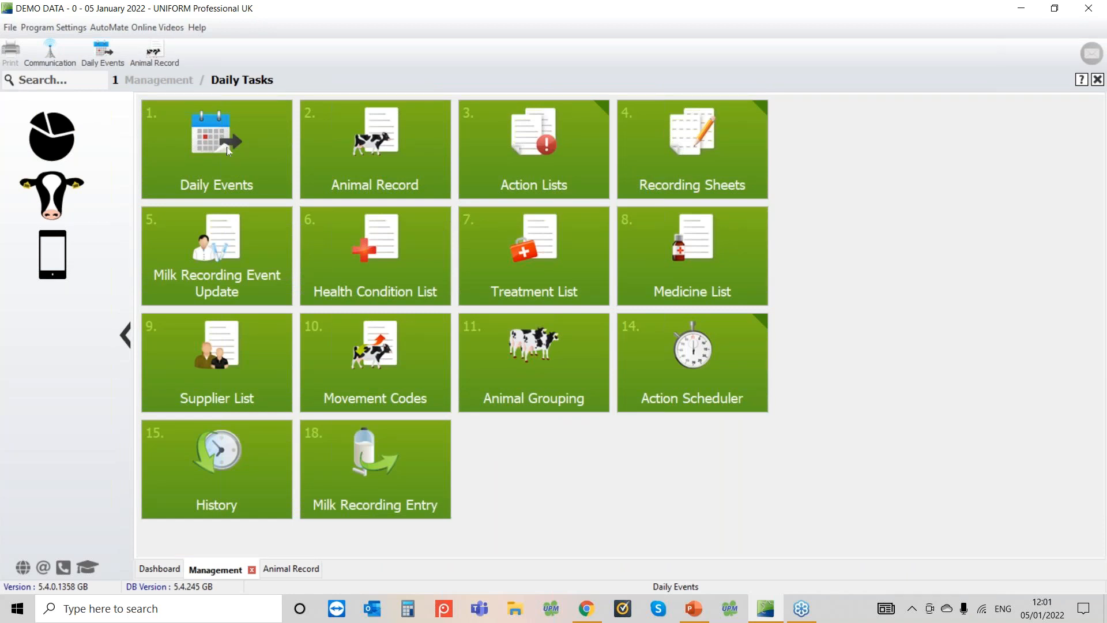
{"action": "left_click", "coordinate": [227, 147]}
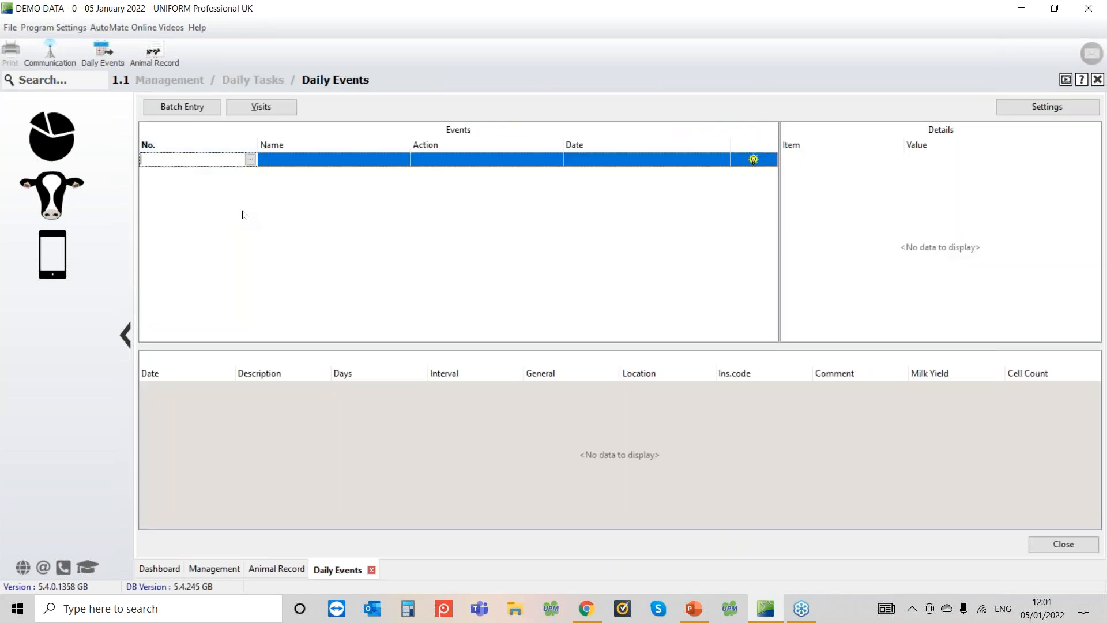
Record an In-Heat event for cow 3535 dated 01/01/2022, leaving the comment empty
{"action": "type", "text": "3535"}
{"action": "key", "text": "Return"}
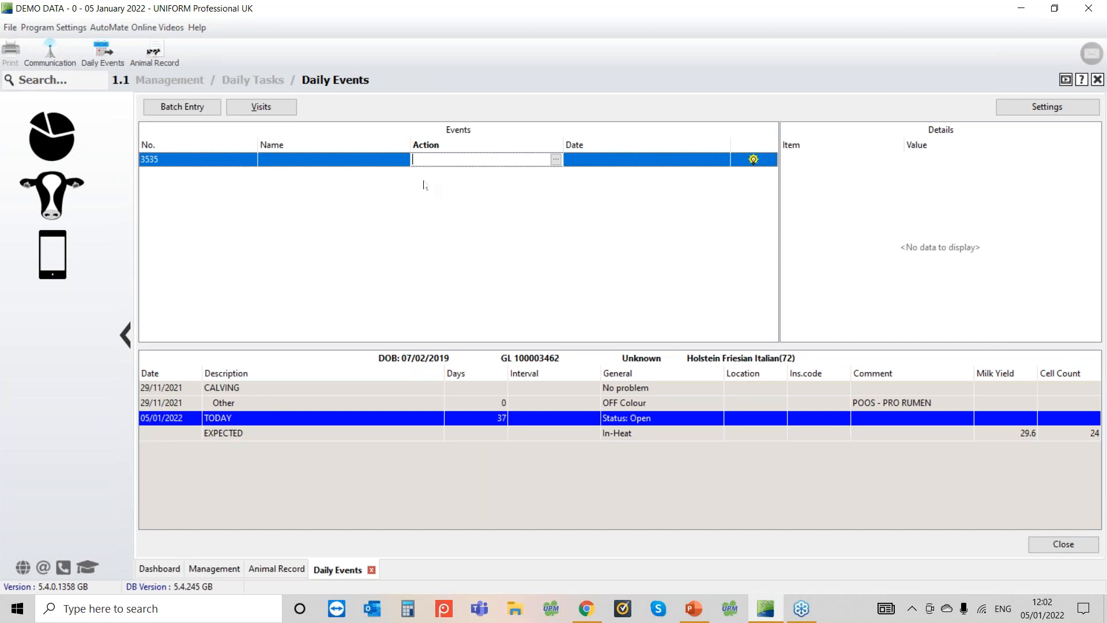
{"action": "left_click", "coordinate": [555, 159]}
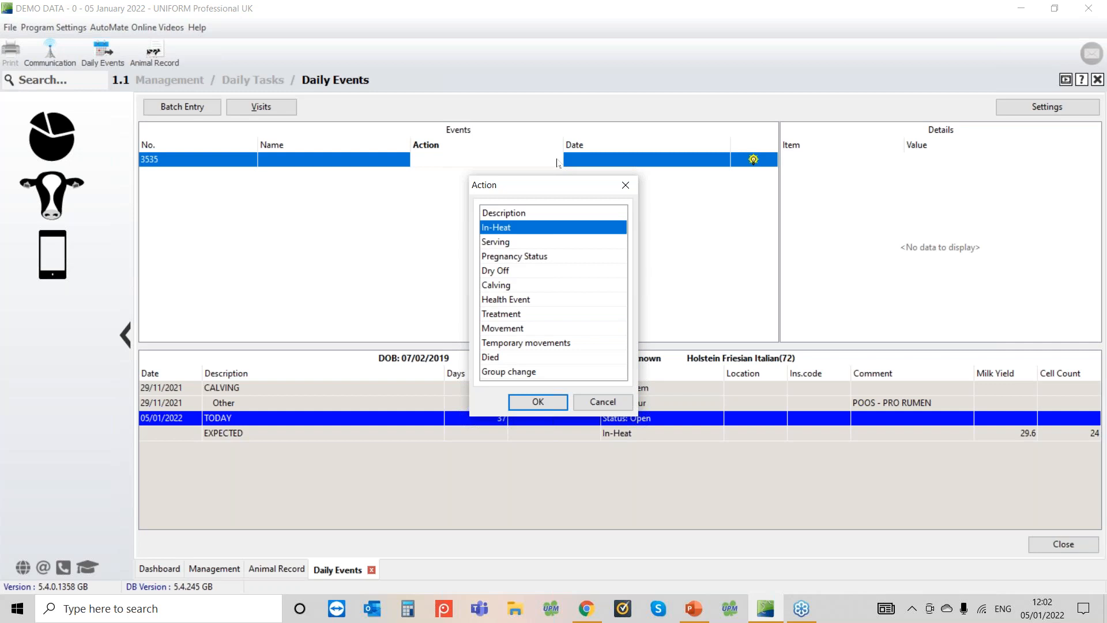
{"action": "key", "text": "Return"}
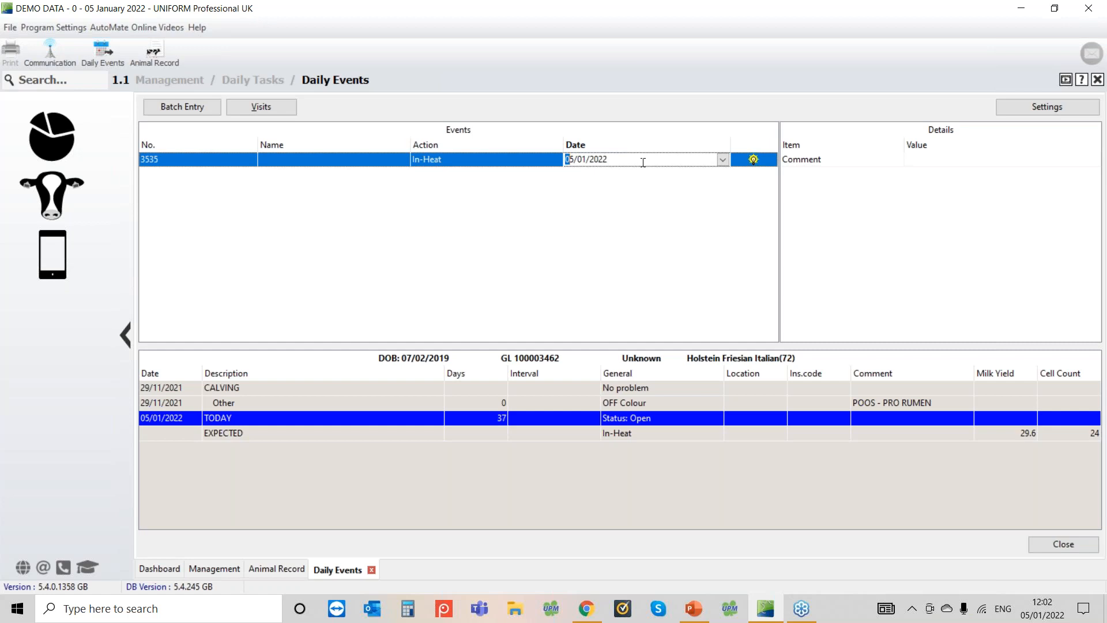
{"action": "key", "text": "Down"}
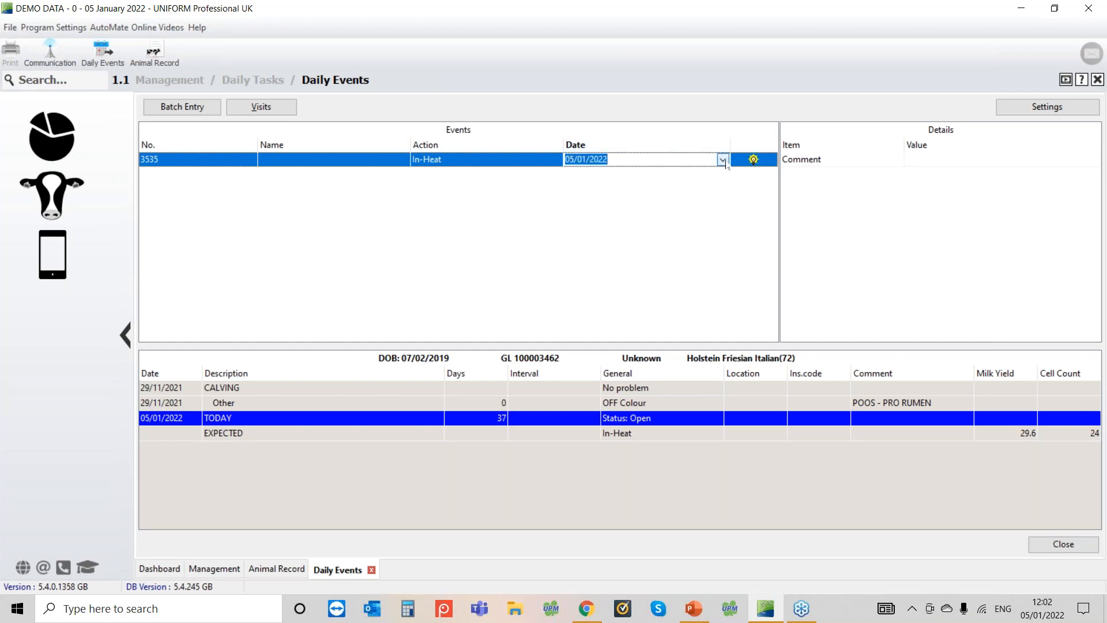
{"action": "left_click", "coordinate": [723, 161]}
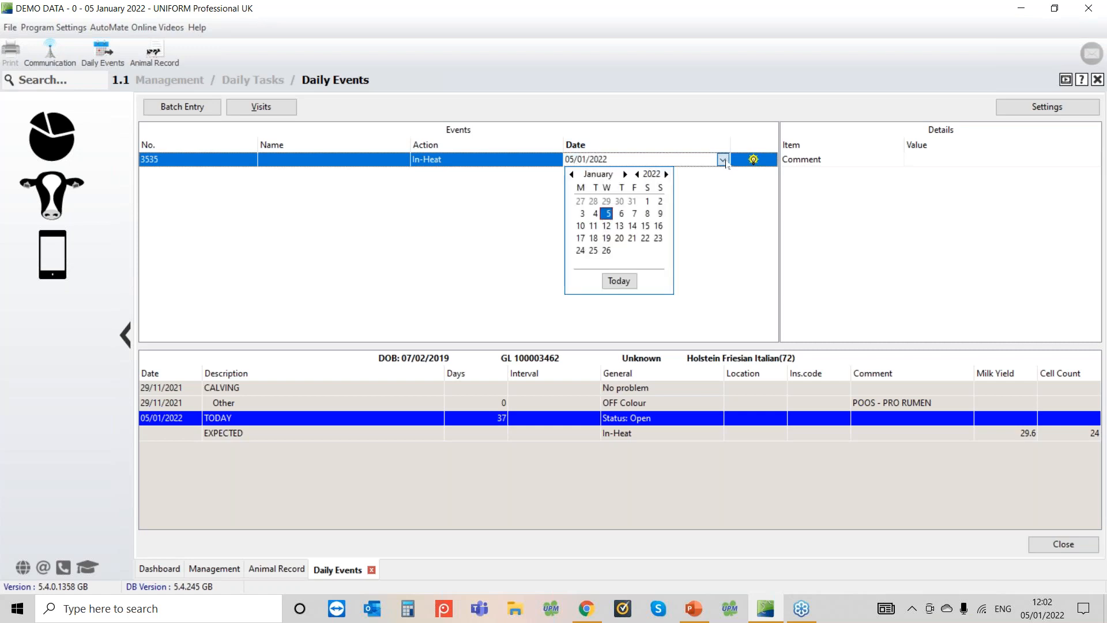
{"action": "left_click", "coordinate": [647, 202]}
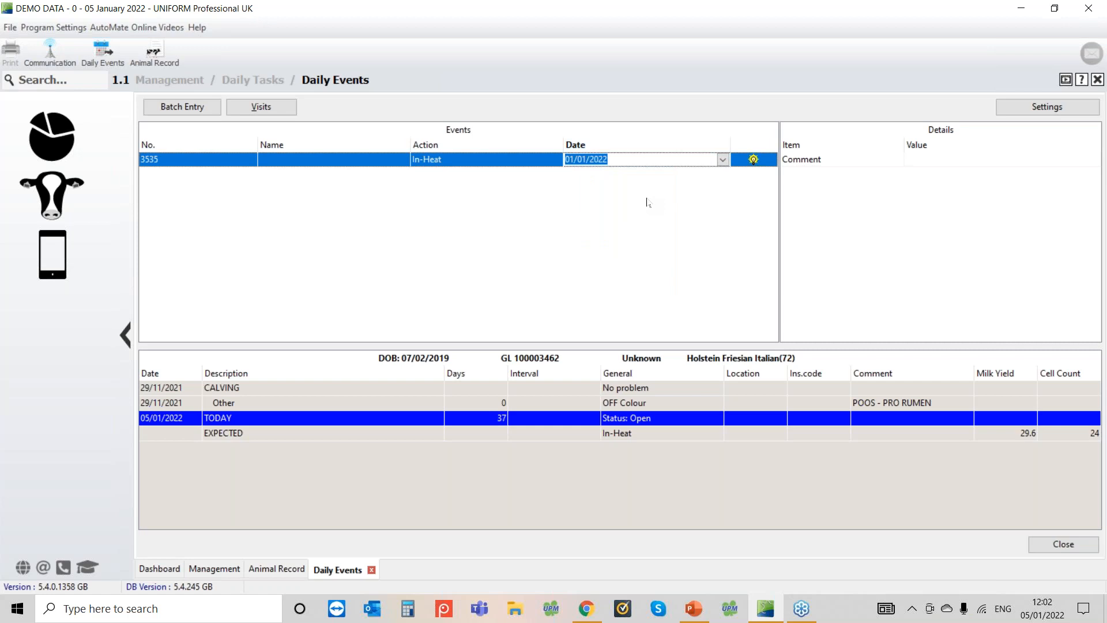
{"action": "key", "text": "Return"}
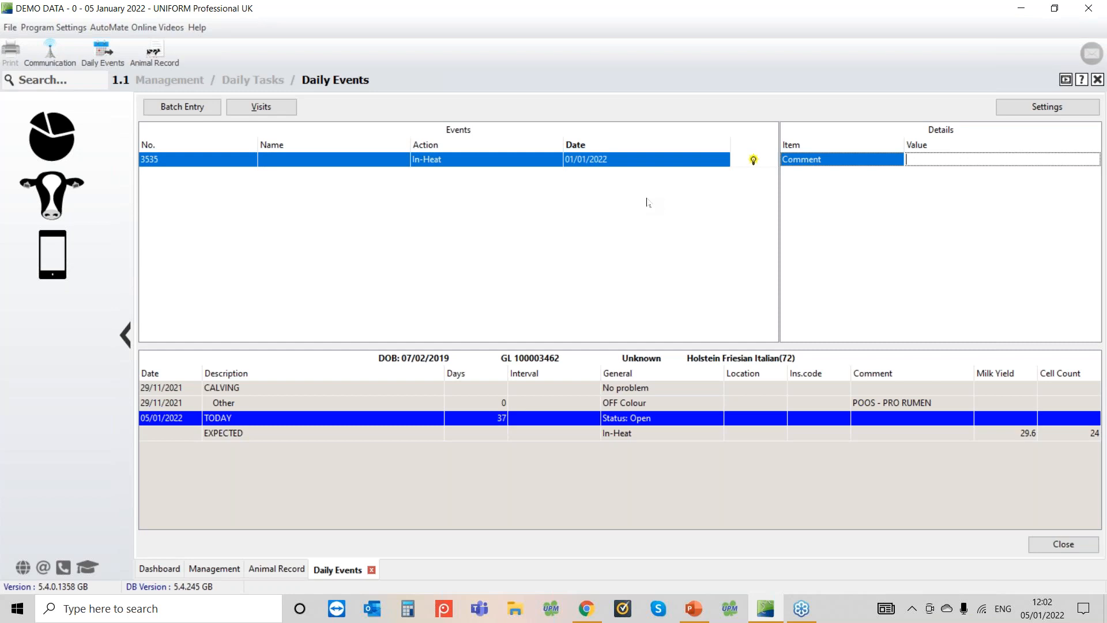
{"action": "key", "text": "Return"}
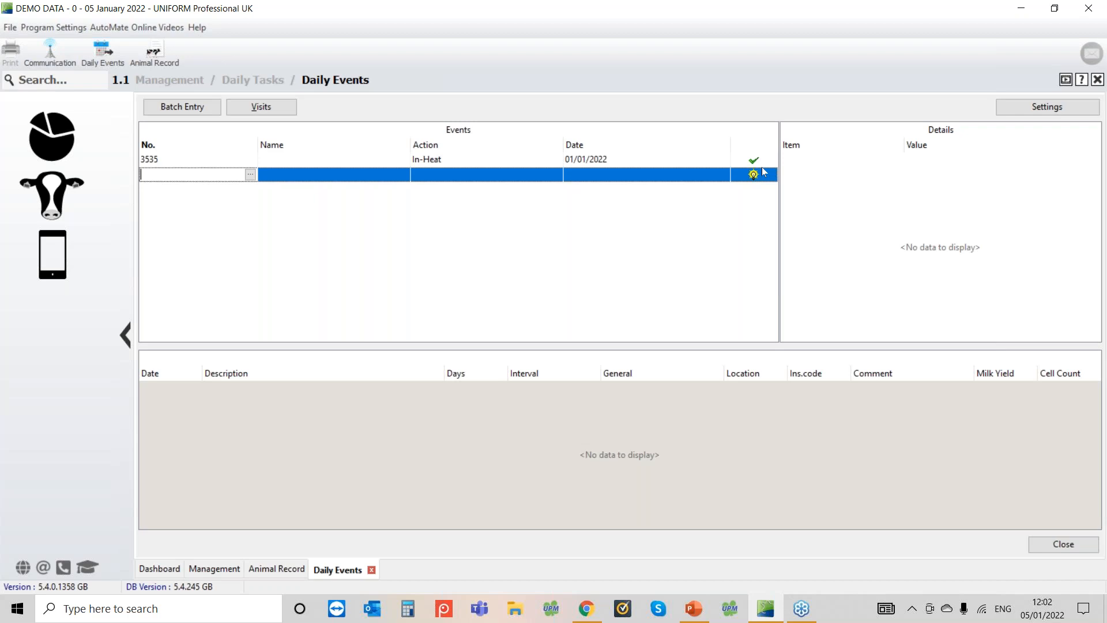
Record an In-Heat event for cow 3536 dated 01/01/2022
{"action": "type", "text": "3536"}
{"action": "key", "text": "Tab"}
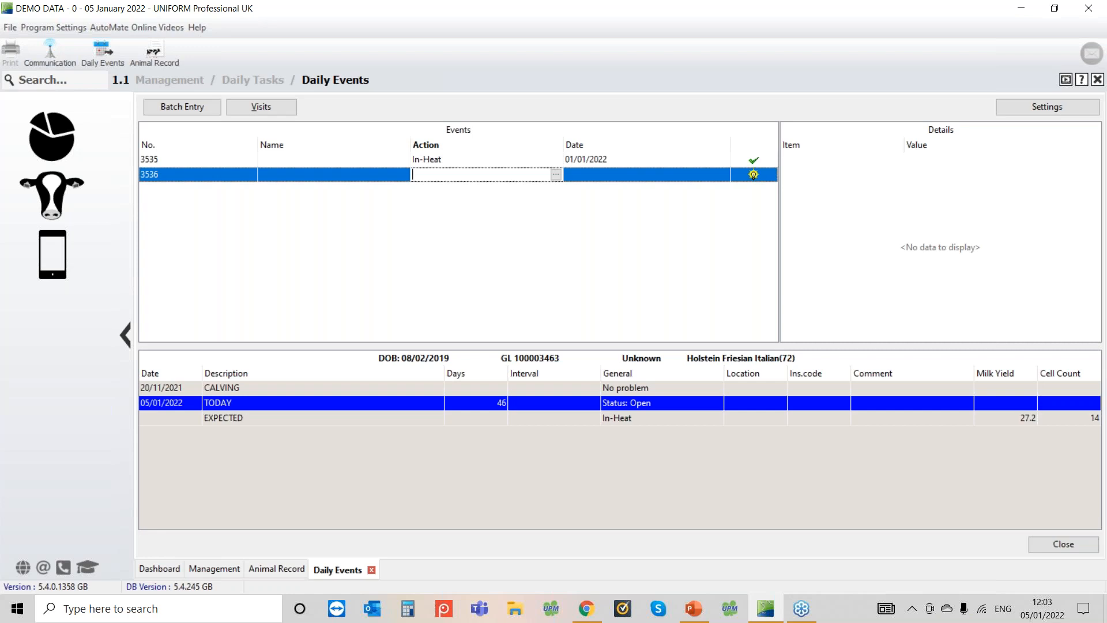
{"action": "type", "text": "i"}
{"action": "key", "text": "Return"}
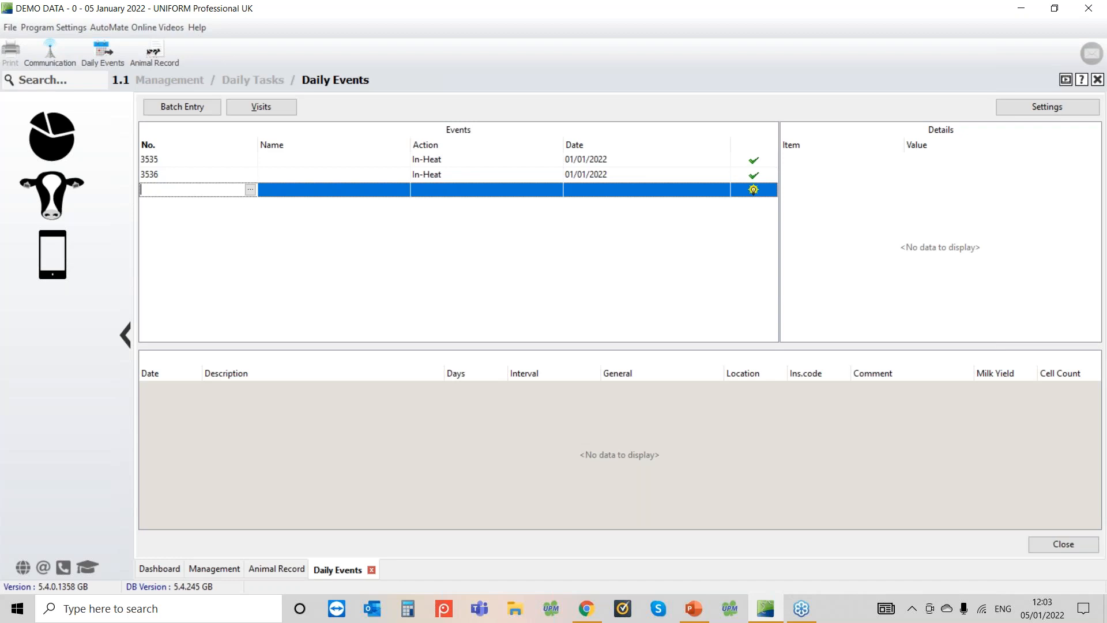
Enter a Serving event for cow 3519 dated 03/01/2022
{"action": "type", "text": "3519"}
{"action": "key", "text": "Return"}
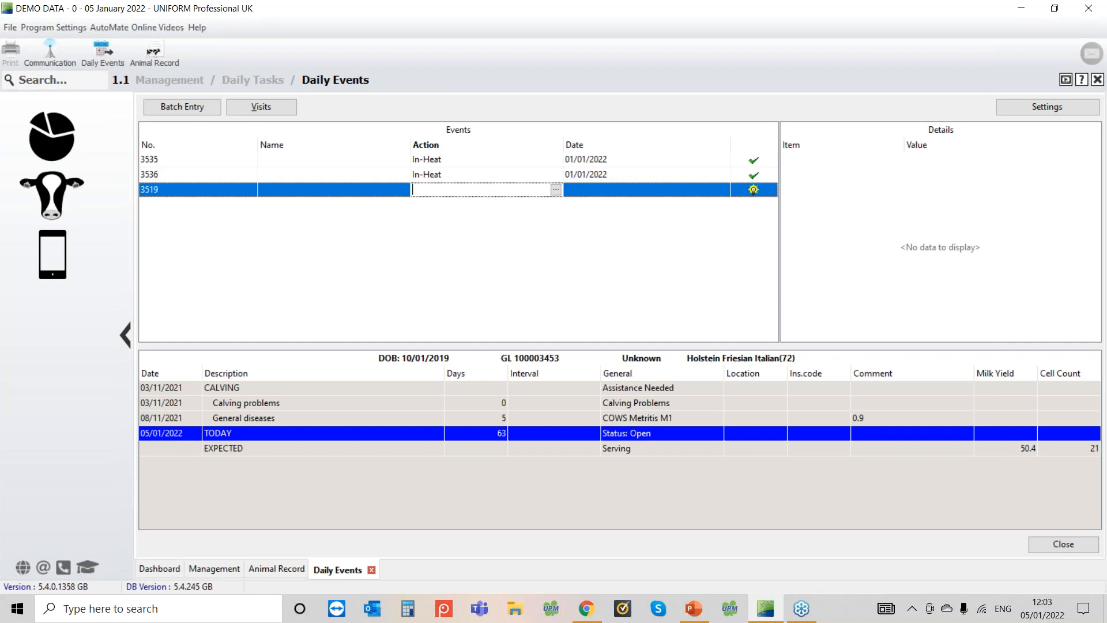
{"action": "type", "text": "Serving"}
{"action": "key", "text": "Return"}
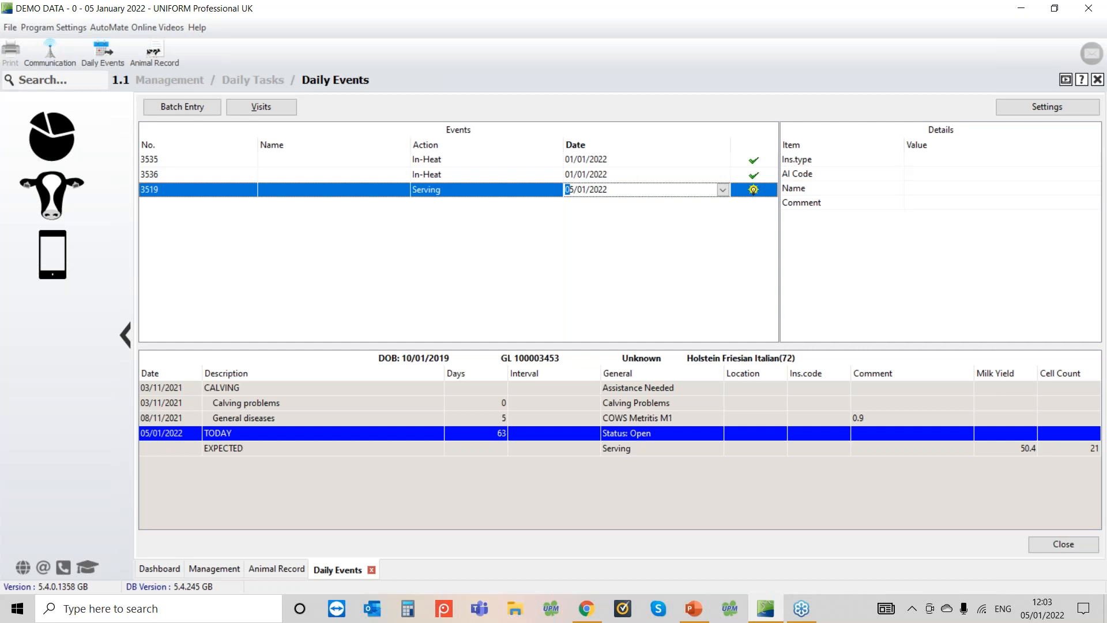
{"action": "key", "text": "minus"}
{"action": "key", "text": "minus"}
{"action": "key", "text": "Return"}
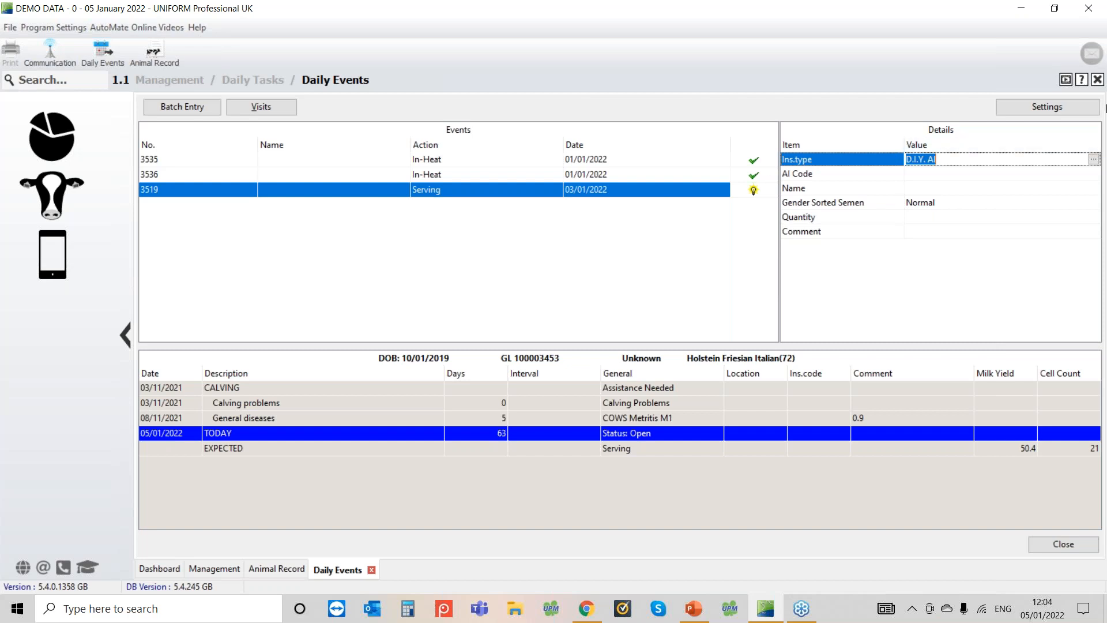
Complete and save the serving details with D.I.Y. AI, bull CITIZEN, Normal semen, quantity 1.00 and no comment
{"action": "left_click", "coordinate": [1106, 153]}
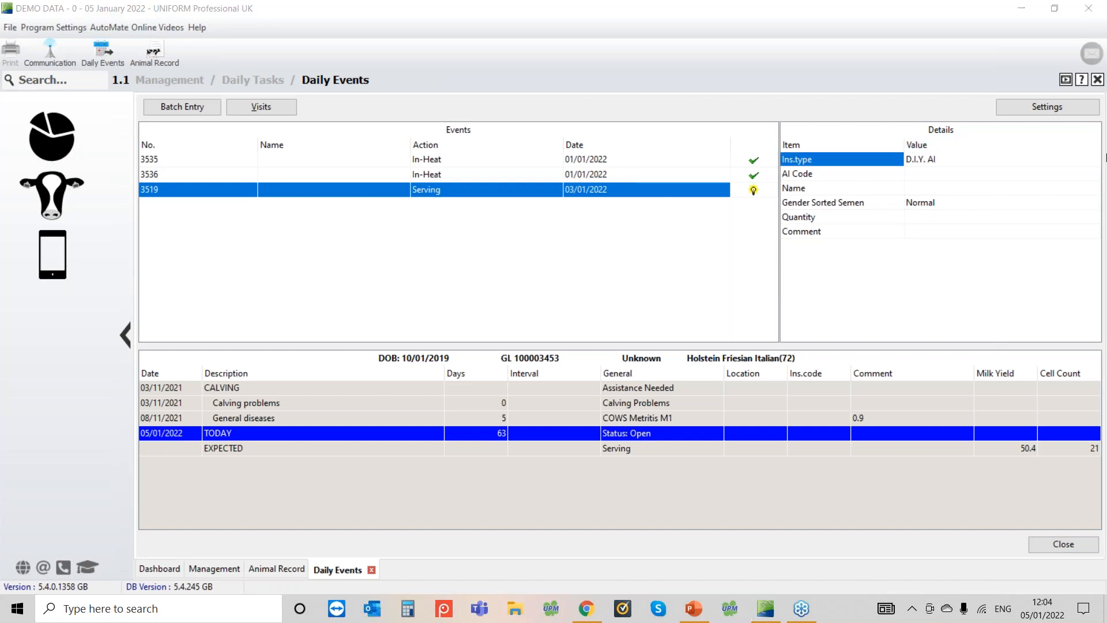
{"action": "left_click", "coordinate": [1077, 163]}
{"action": "left_click", "coordinate": [1095, 162]}
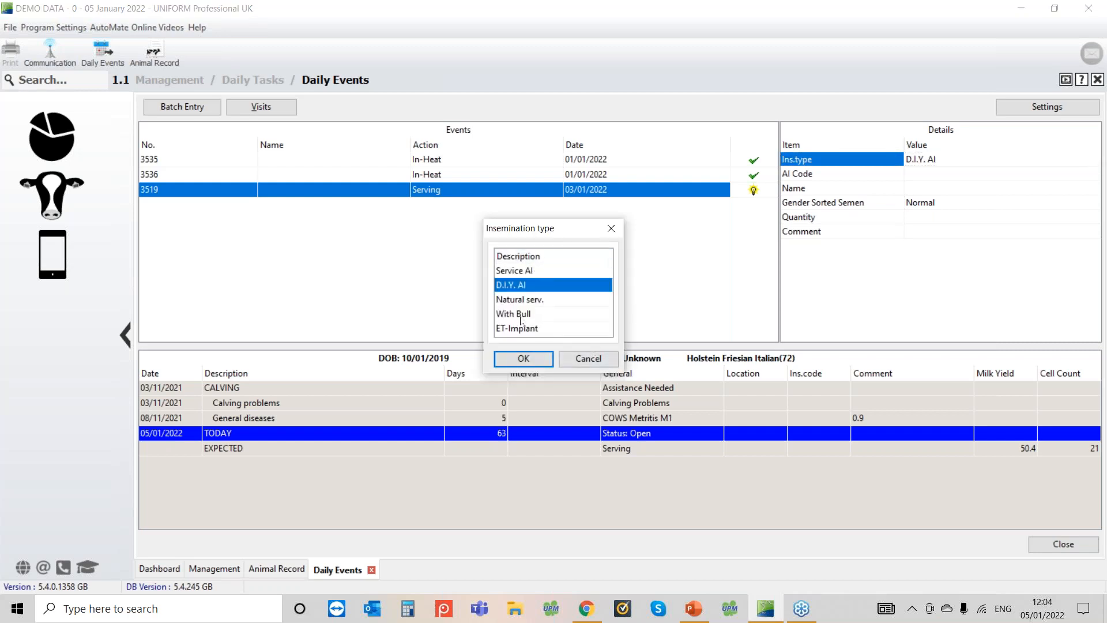
{"action": "left_click", "coordinate": [588, 358]}
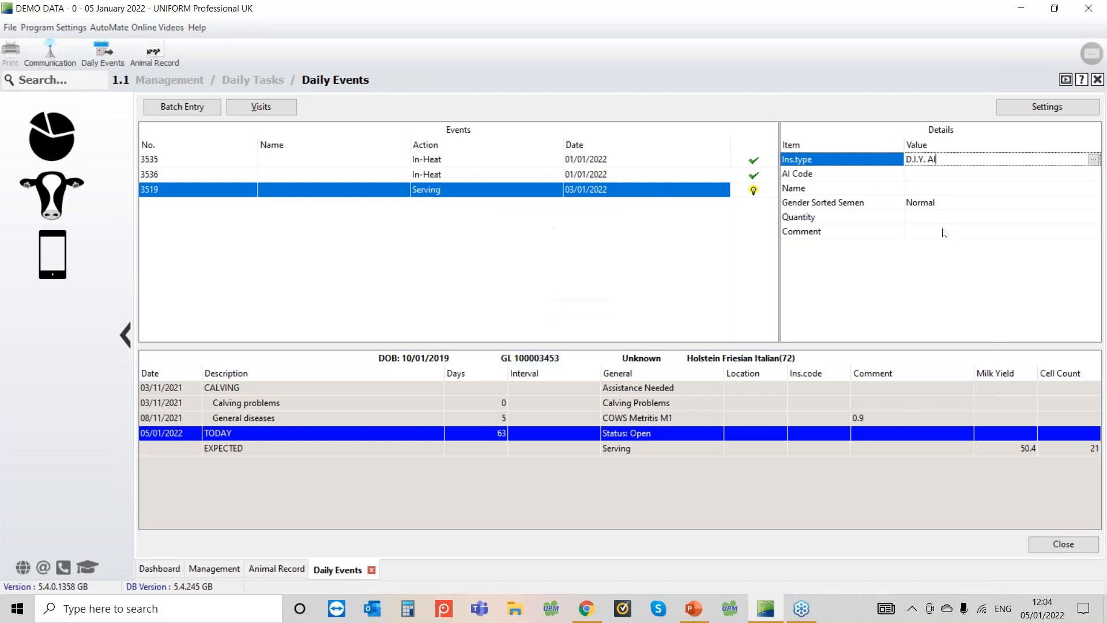
{"action": "key", "text": "Return"}
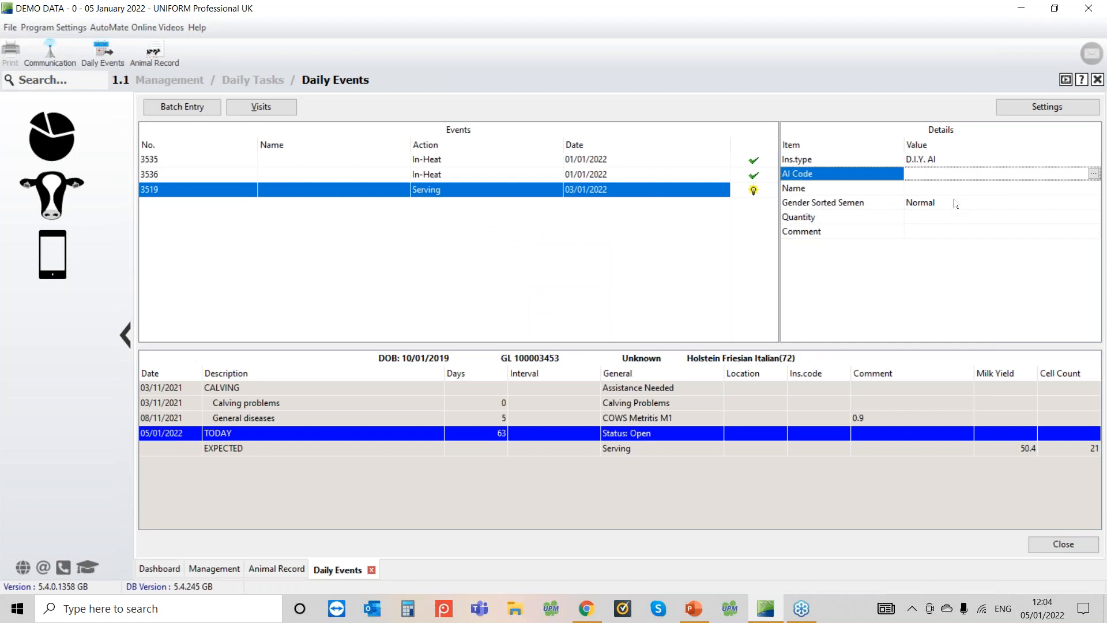
{"action": "key", "text": "Return"}
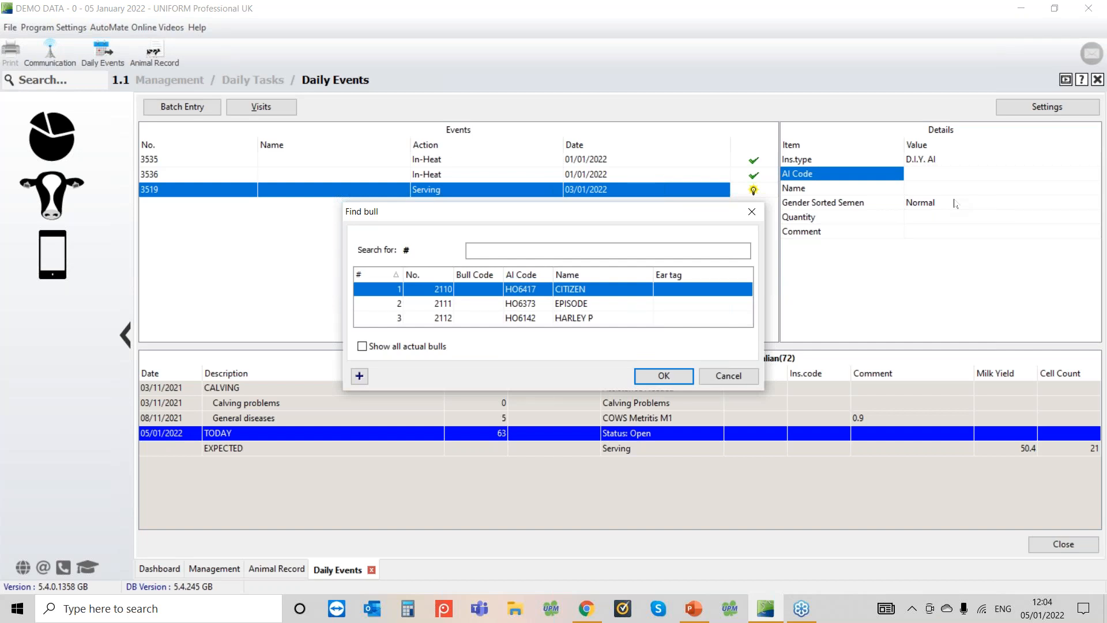
{"action": "key", "text": "Return"}
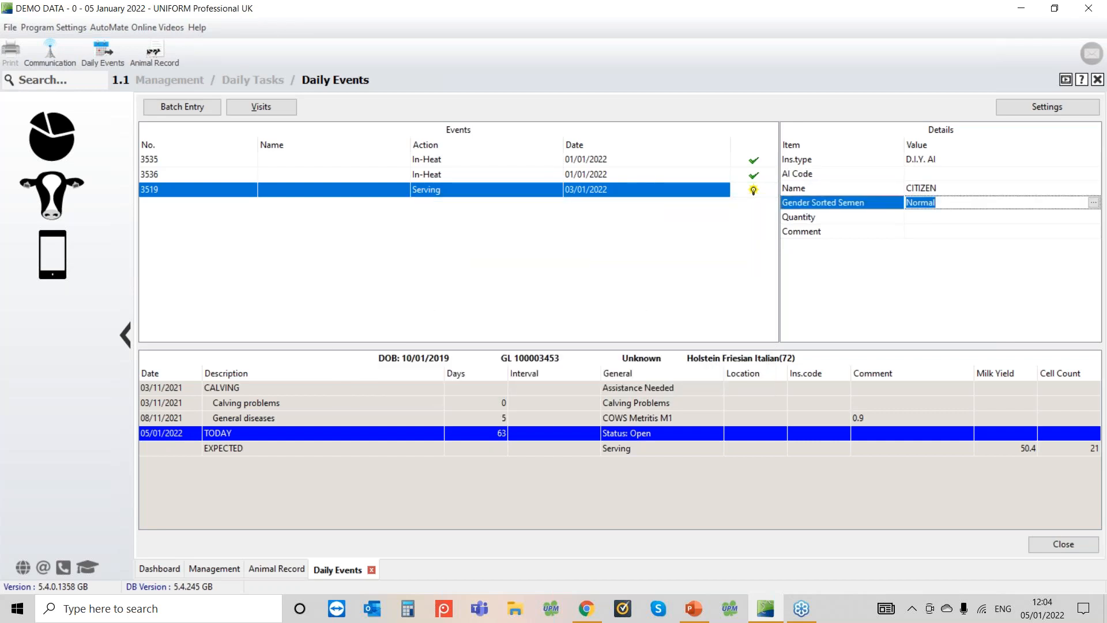
{"action": "key", "text": "Return"}
{"action": "key", "text": "Return"}
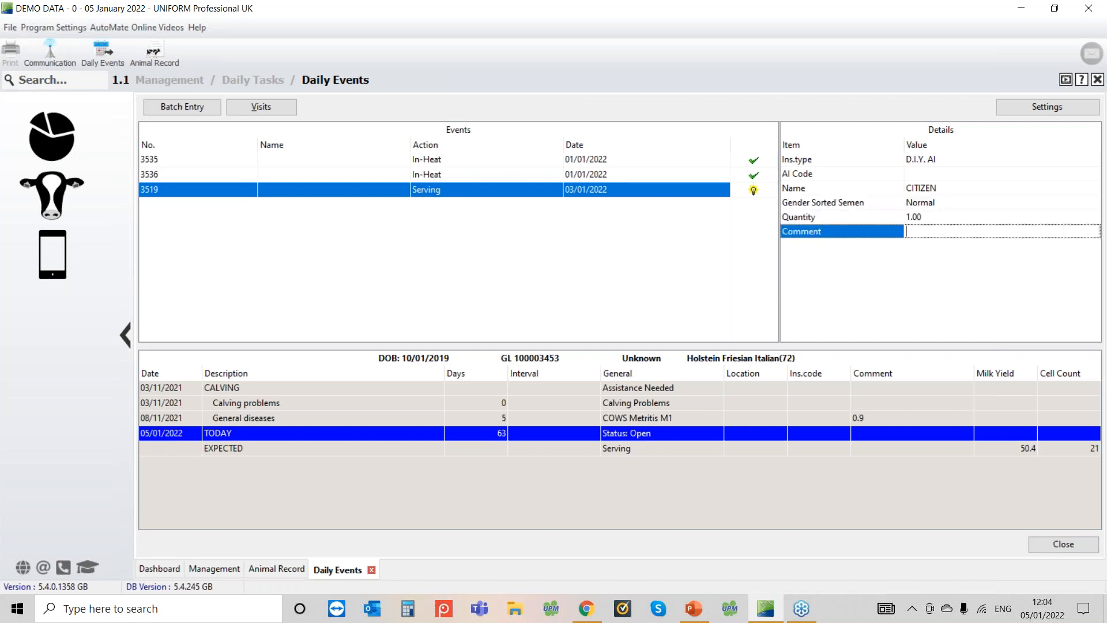
{"action": "key", "text": "Return"}
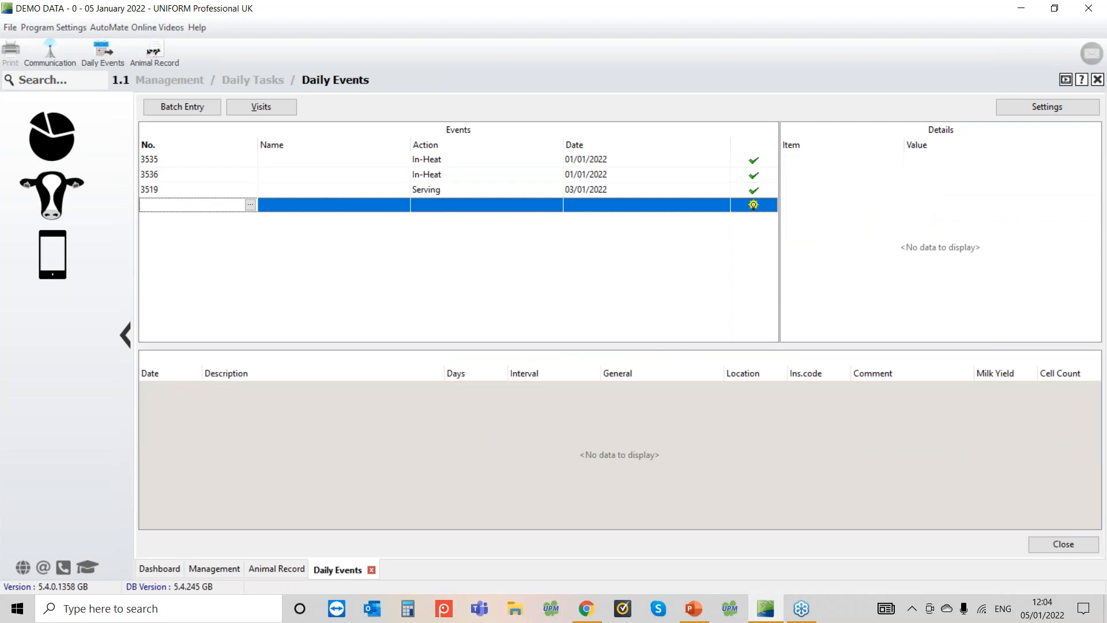
Start a Declare Pregnant batch entry and list the animals using 30 days after service
{"action": "mouse_move", "coordinate": [763, 201]}
{"action": "left_click", "coordinate": [184, 109]}
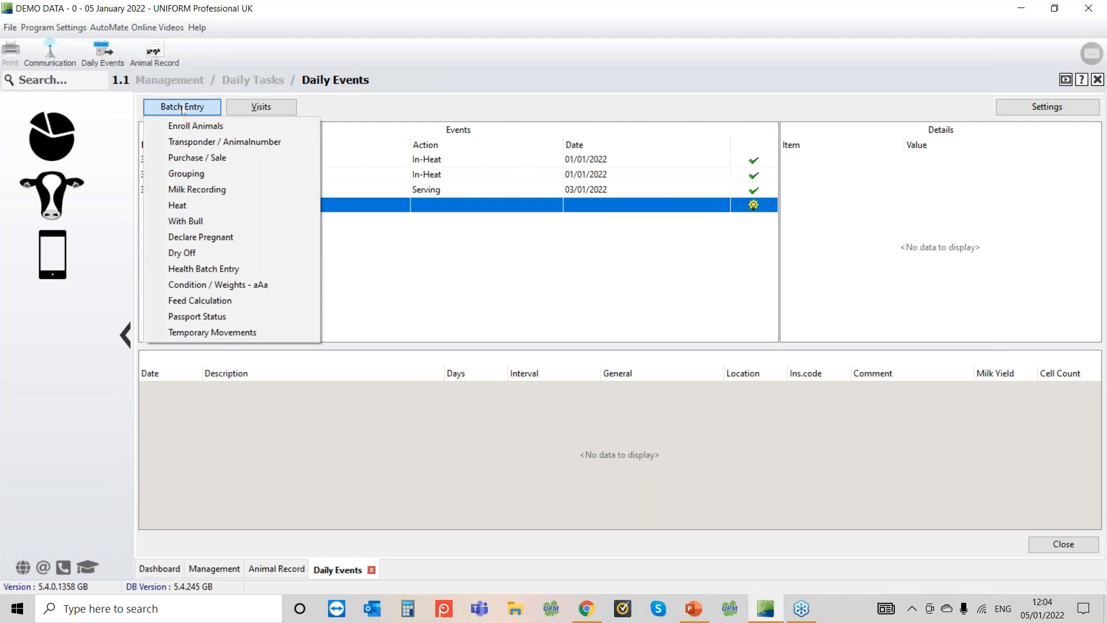
{"action": "left_click", "coordinate": [181, 242]}
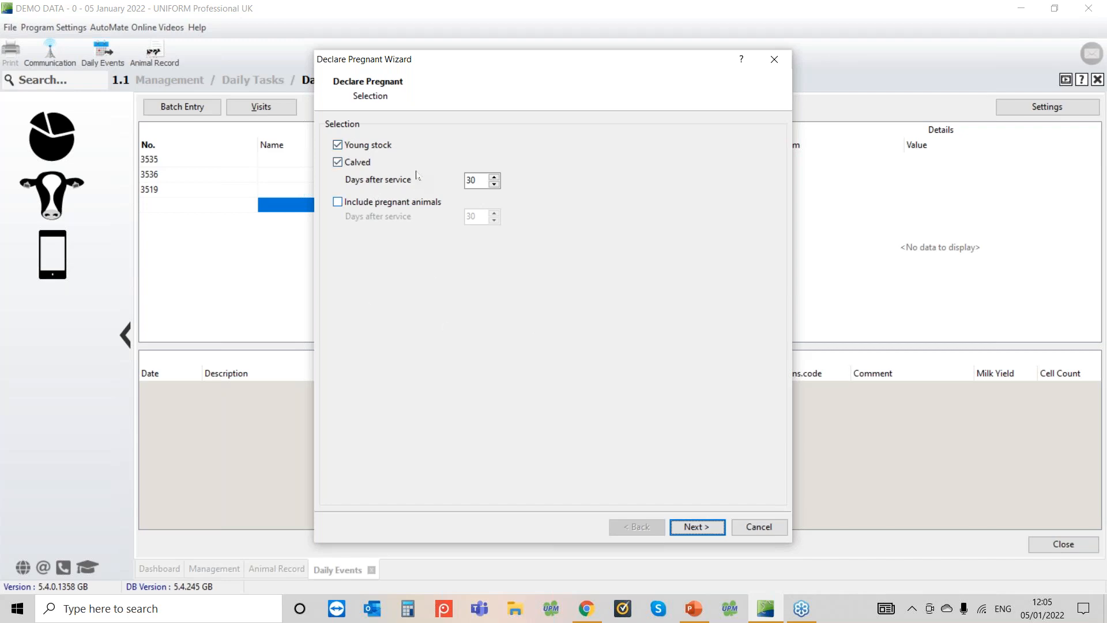
{"action": "left_click", "coordinate": [348, 148]}
{"action": "left_click", "coordinate": [710, 521]}
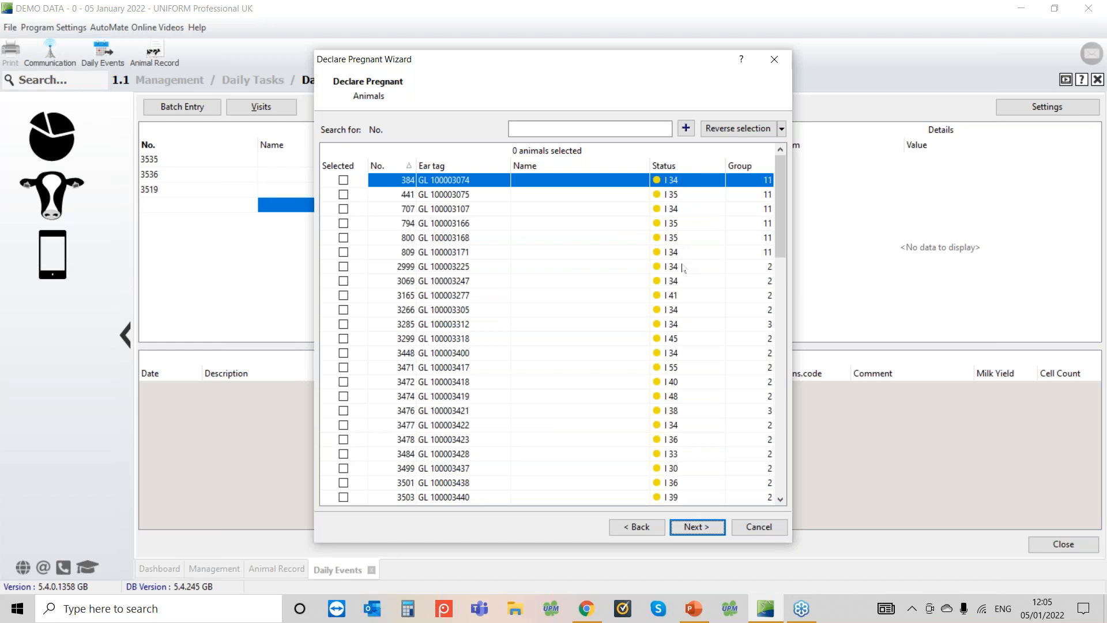
Select animals 384, 707, 794 and 800 for the pregnancy declaration and continue to the details
{"action": "left_click", "coordinate": [344, 180]}
{"action": "left_click", "coordinate": [344, 208]}
{"action": "left_click", "coordinate": [343, 224]}
{"action": "left_click", "coordinate": [344, 237]}
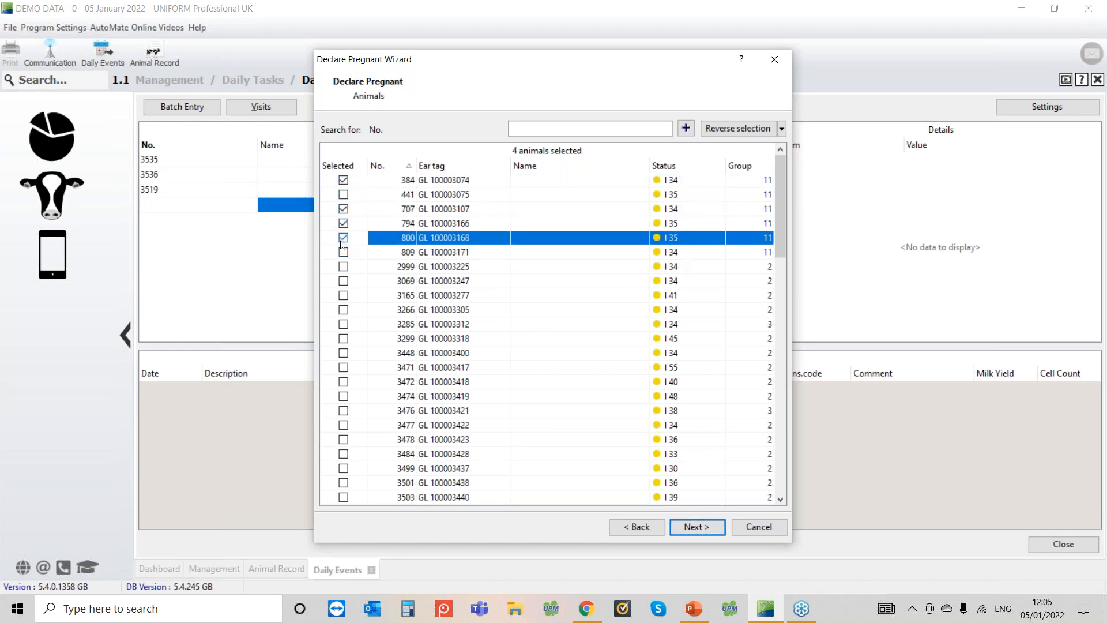
{"action": "left_click", "coordinate": [697, 528]}
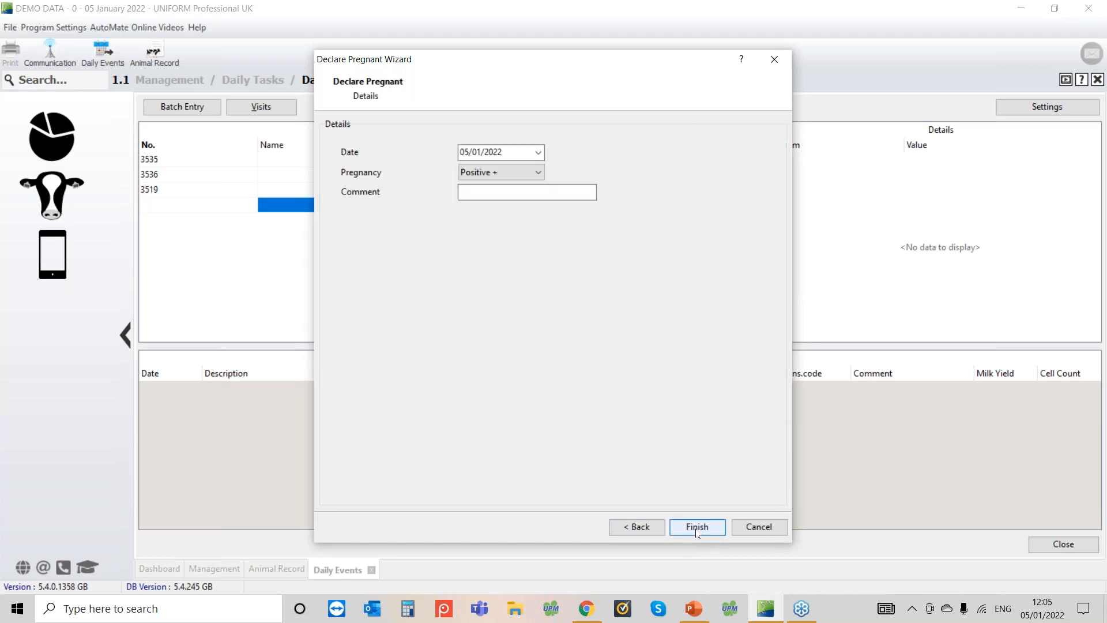
Declare the selected animals Positive + with the date 04/01/2022 and finish the batch entry
{"action": "left_click", "coordinate": [540, 152]}
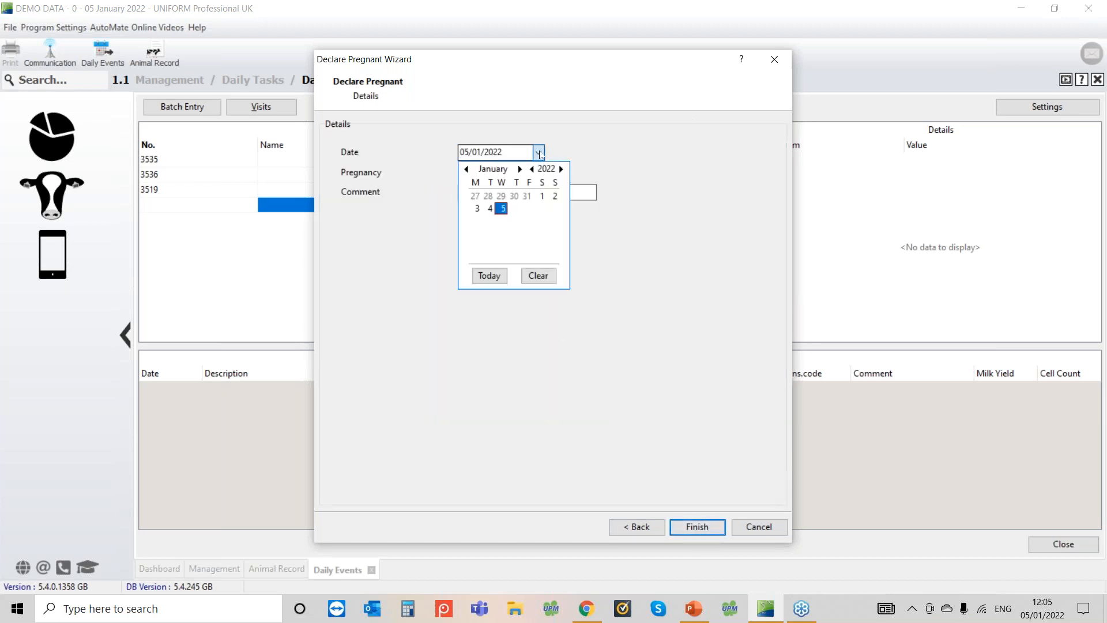
{"action": "left_click", "coordinate": [492, 208]}
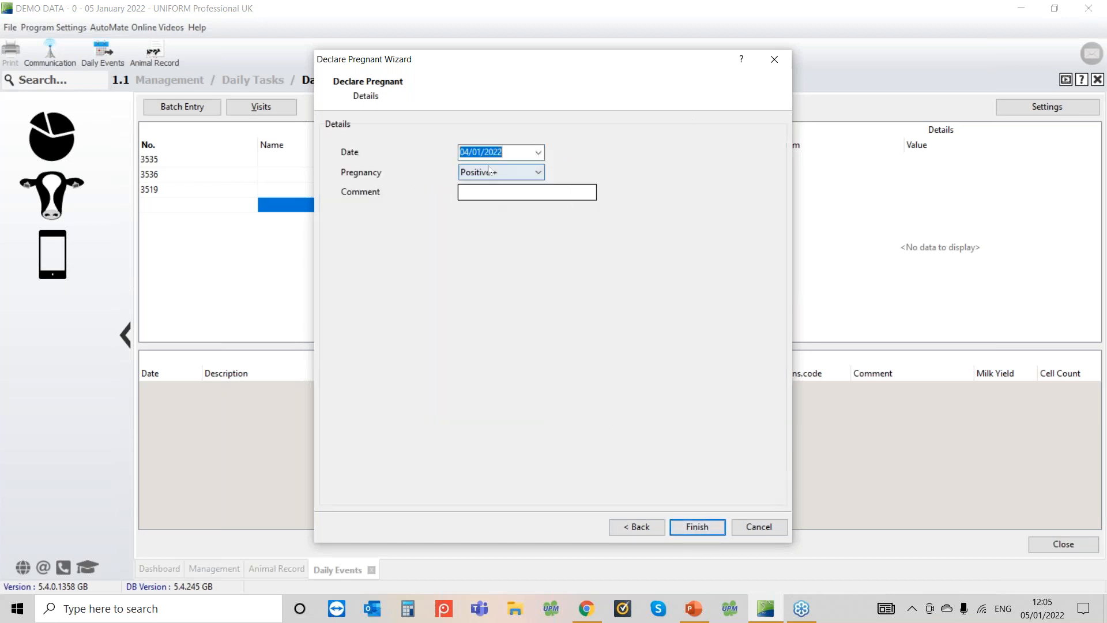
{"action": "left_click", "coordinate": [530, 172]}
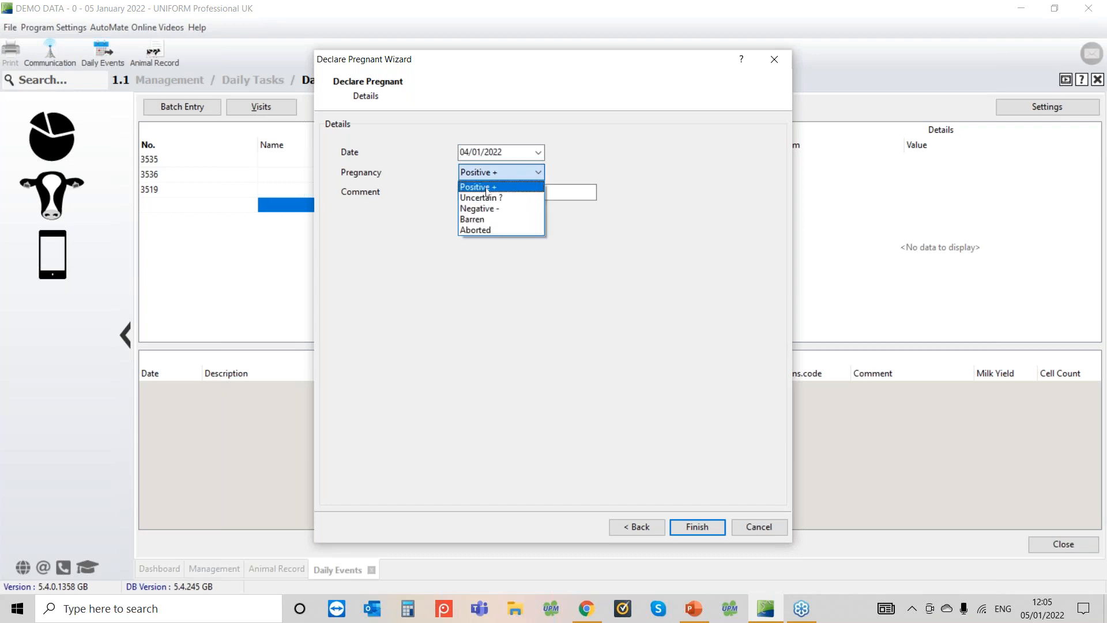
{"action": "left_click", "coordinate": [468, 191]}
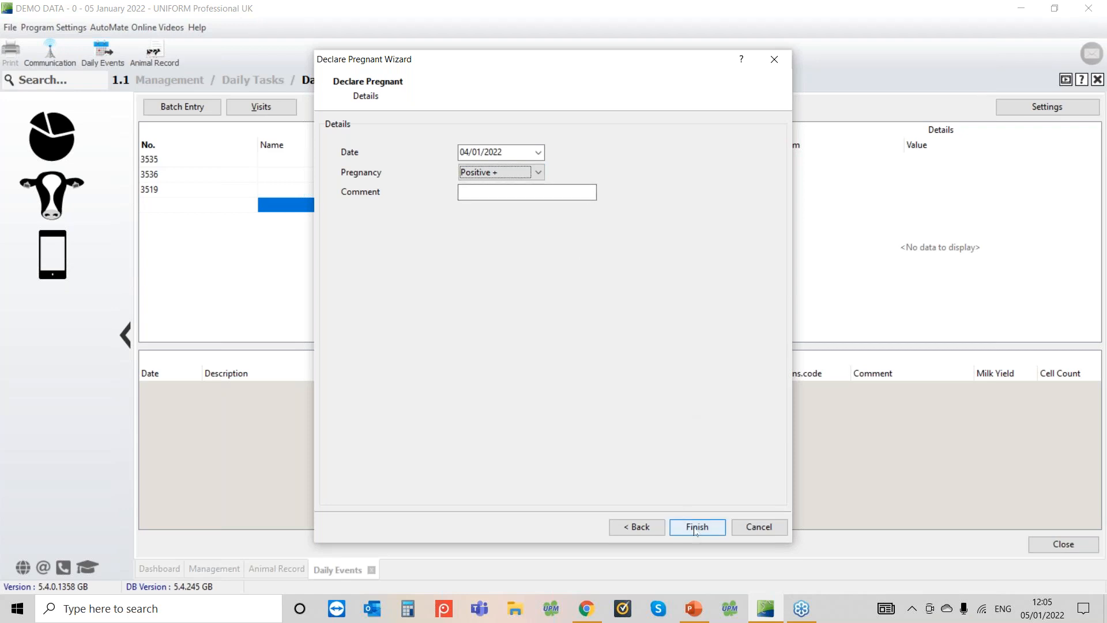
{"action": "left_click", "coordinate": [696, 530]}
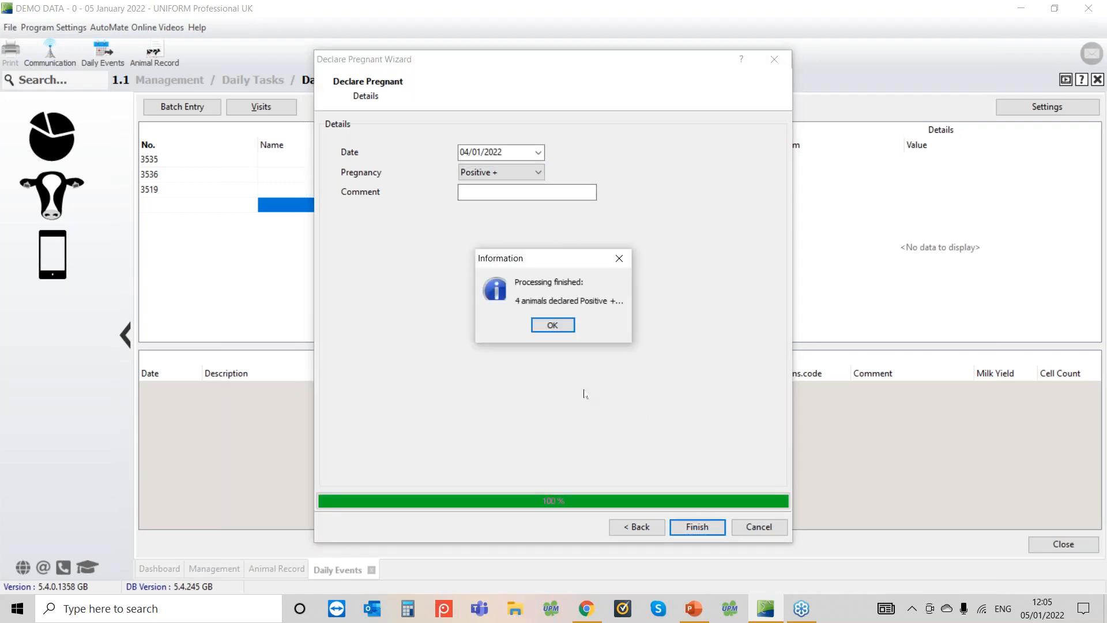
{"action": "left_click", "coordinate": [552, 326]}
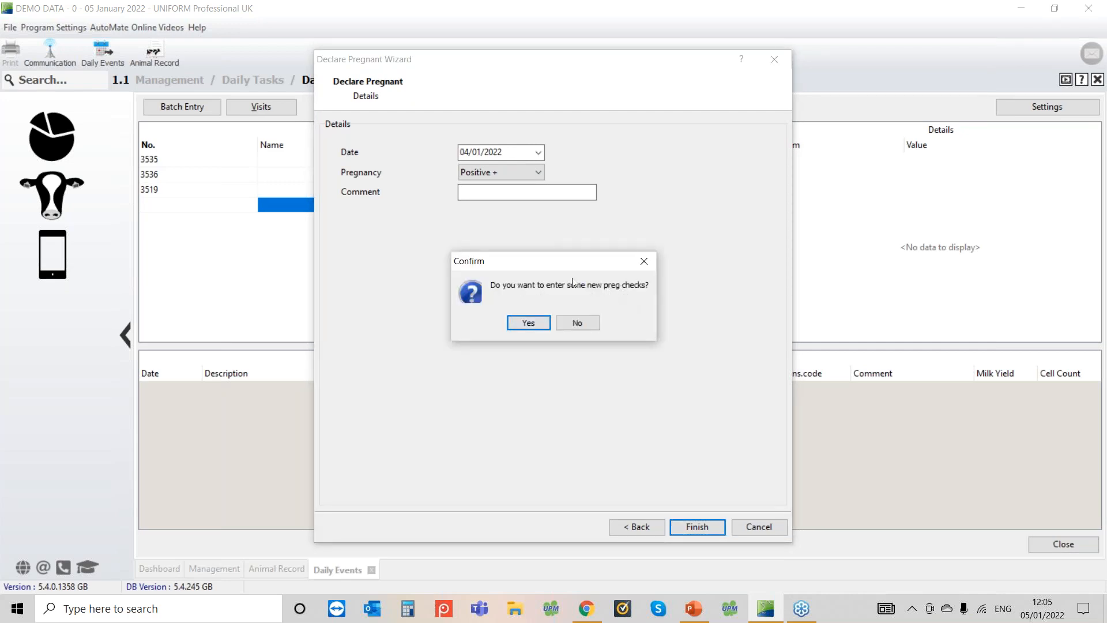
Begin another set of pregnancy checks and select animals 3448 and 3472, continuing to the details
{"action": "left_click", "coordinate": [527, 323]}
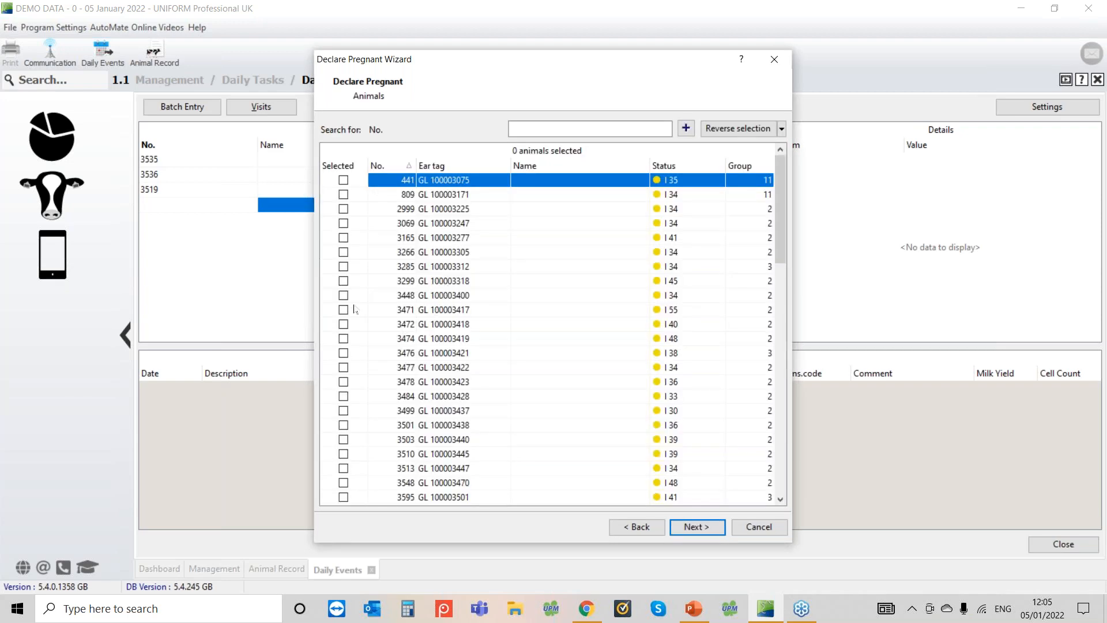
{"action": "left_click", "coordinate": [343, 296]}
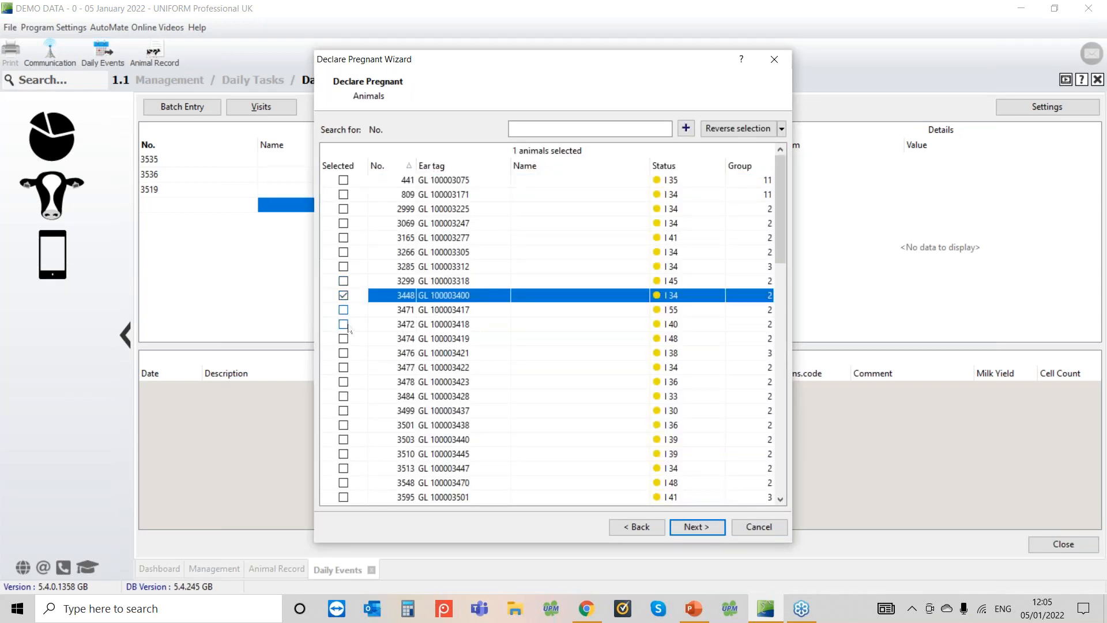
{"action": "left_click", "coordinate": [343, 324]}
{"action": "left_click", "coordinate": [697, 527]}
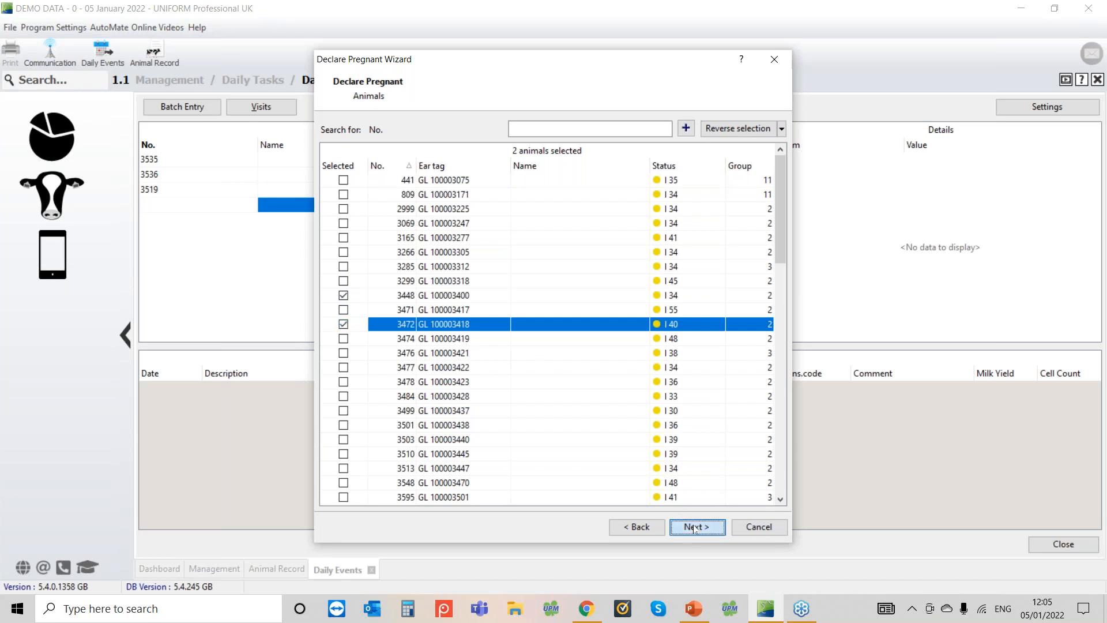
Declare the selected animals Negative - on 04/01/2022 with follow-up None, and finish without entering more preg checks
{"action": "left_click", "coordinate": [527, 174]}
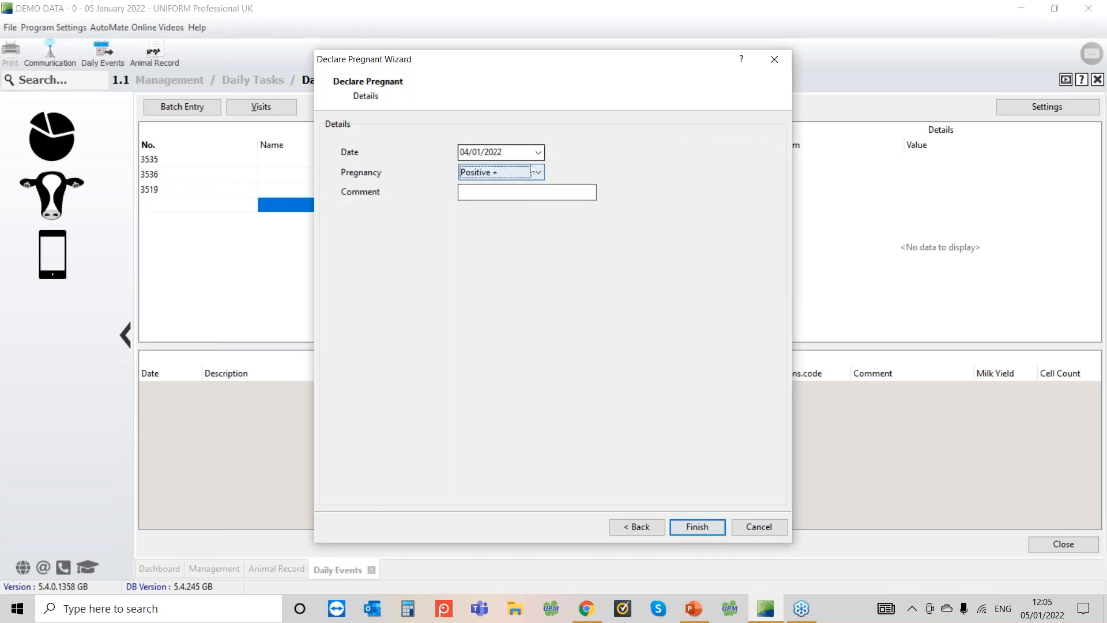
{"action": "left_click", "coordinate": [538, 172]}
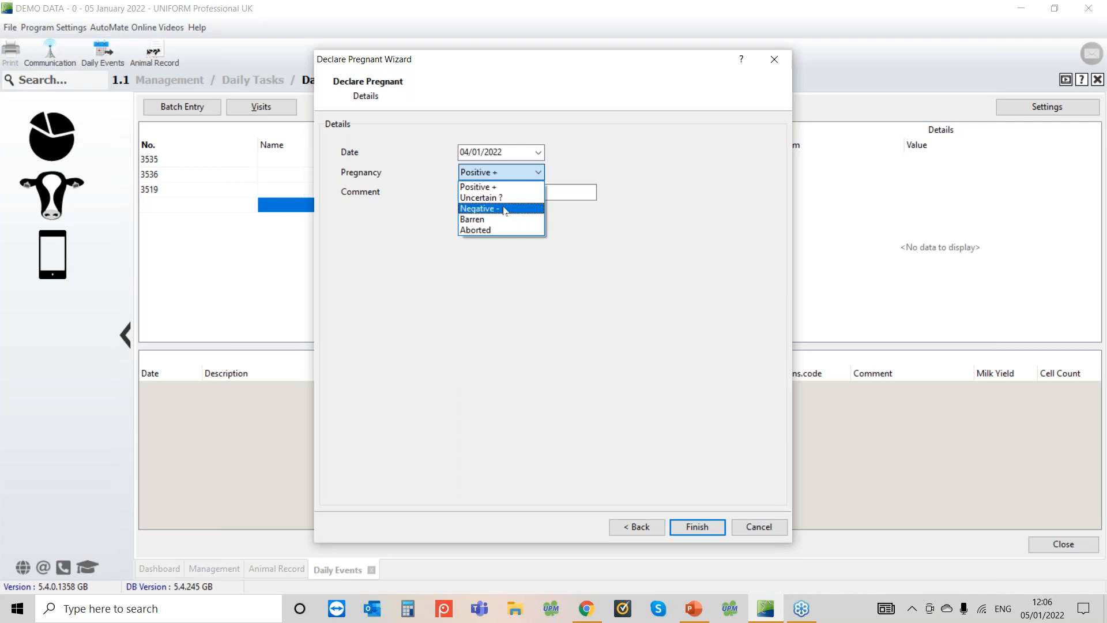
{"action": "left_click", "coordinate": [503, 210]}
{"action": "left_click", "coordinate": [700, 528]}
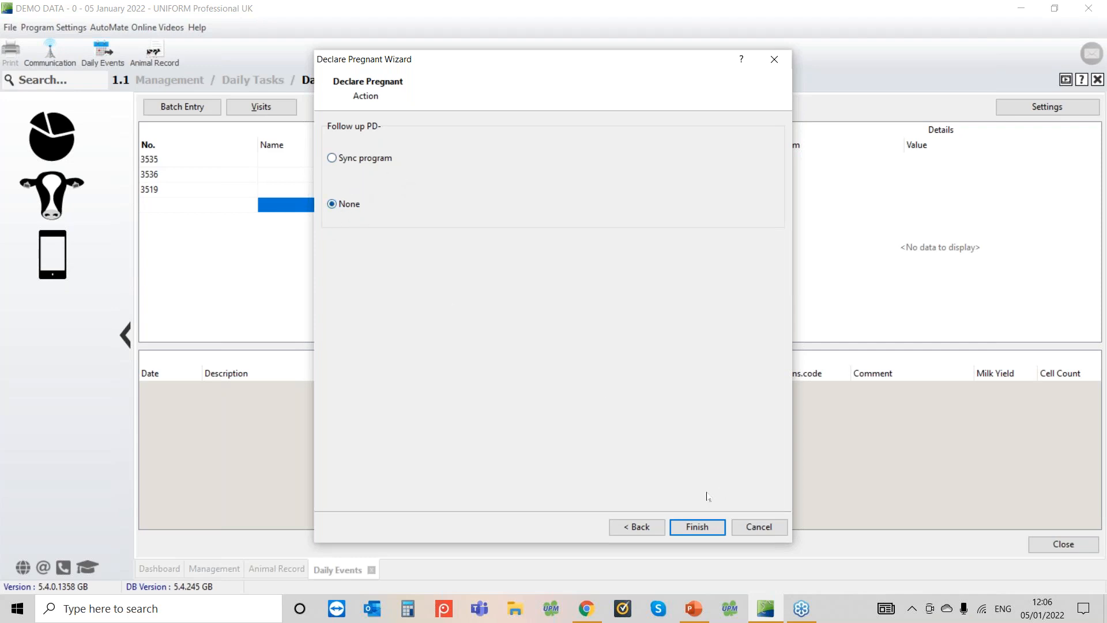
{"action": "left_click", "coordinate": [697, 526]}
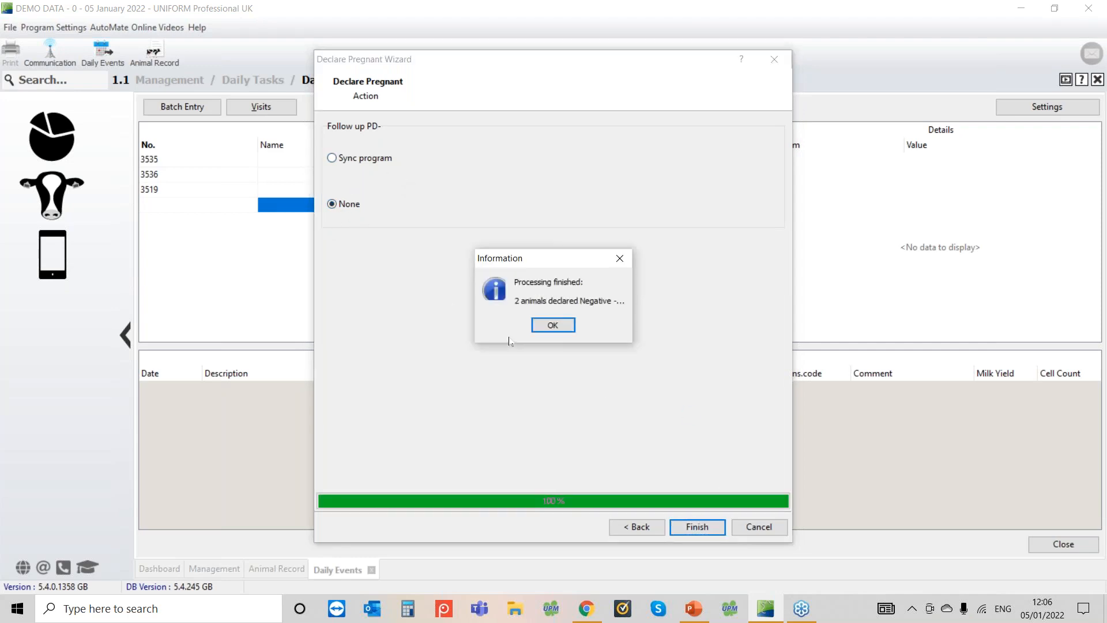
{"action": "left_click", "coordinate": [548, 325]}
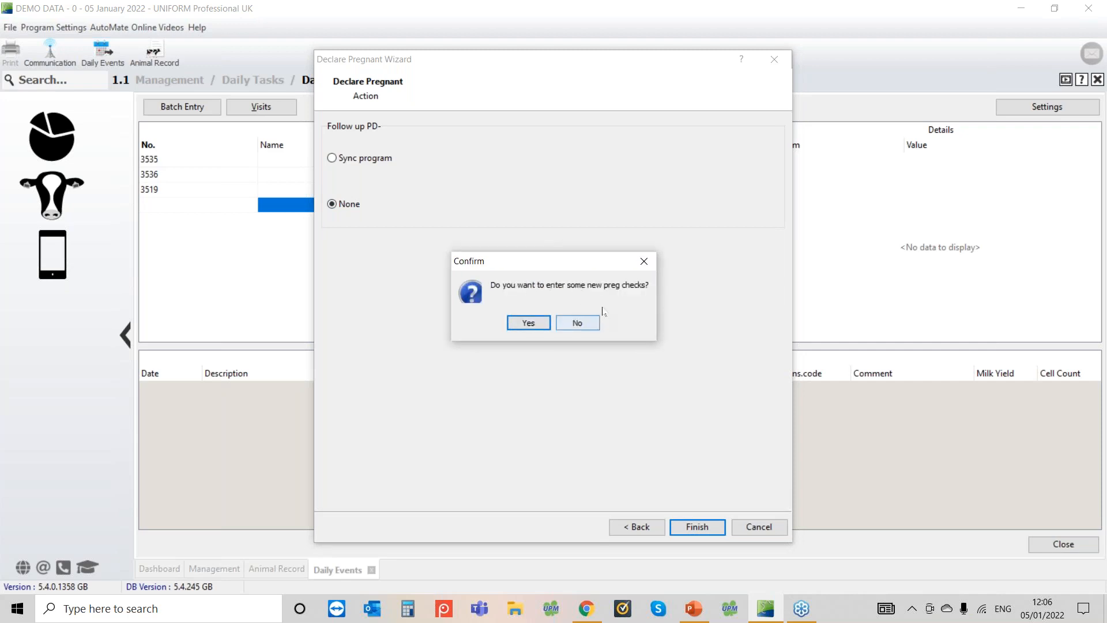
{"action": "left_click", "coordinate": [578, 324]}
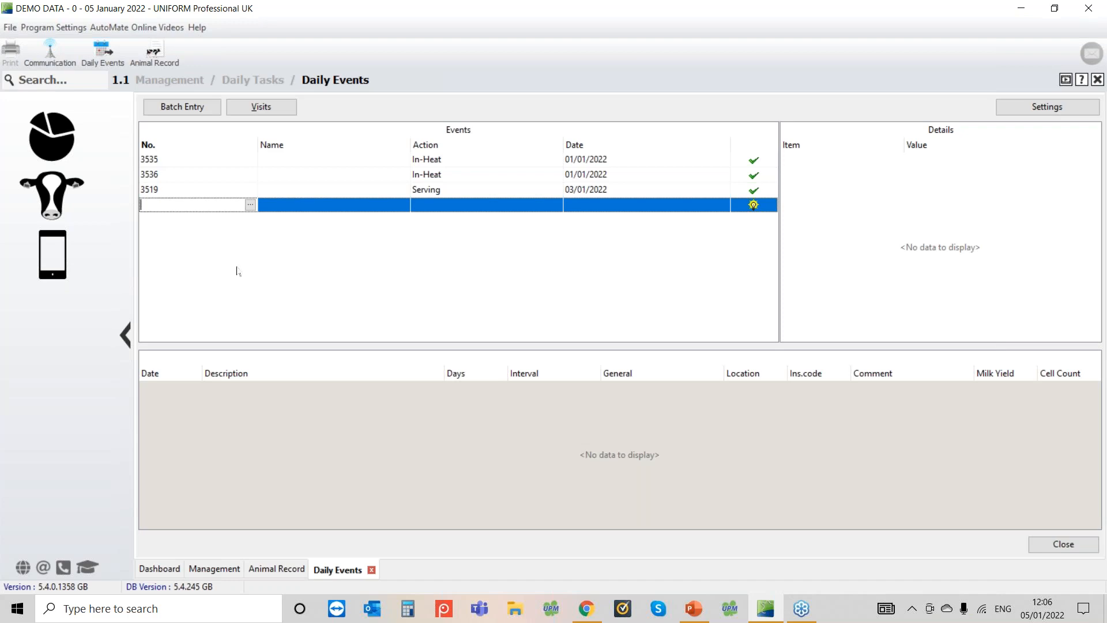
Start a Dry Off batch entry and select animals 504, 603 and 693, continuing to the dry-off date
{"action": "left_click", "coordinate": [183, 111]}
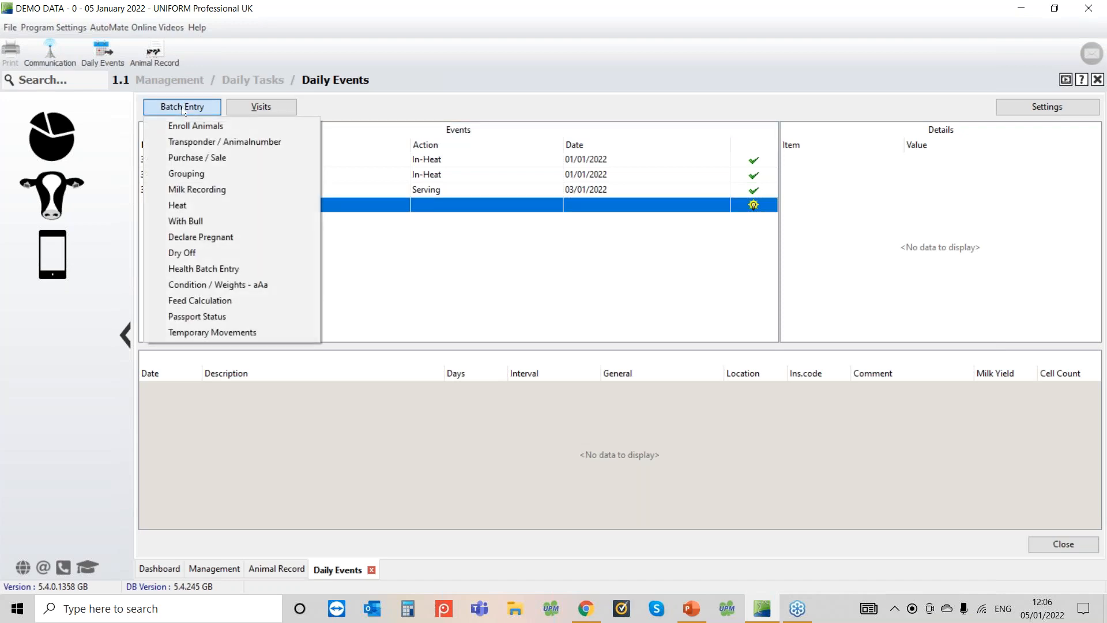
{"action": "left_click", "coordinate": [201, 255]}
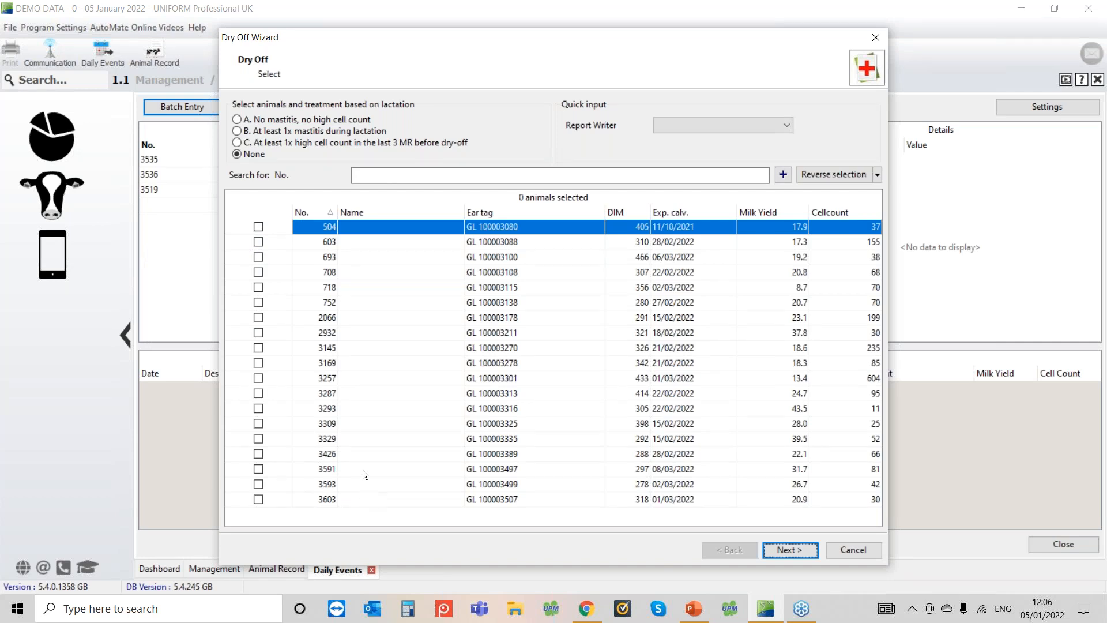
{"action": "left_click", "coordinate": [258, 227]}
{"action": "left_click", "coordinate": [259, 242]}
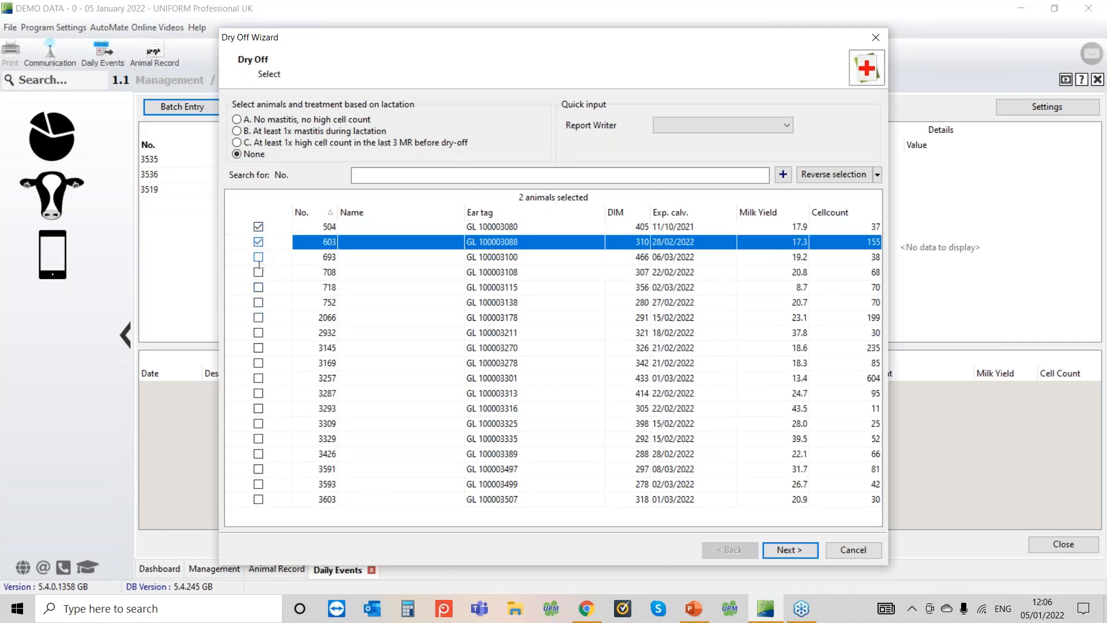
{"action": "left_click", "coordinate": [259, 257]}
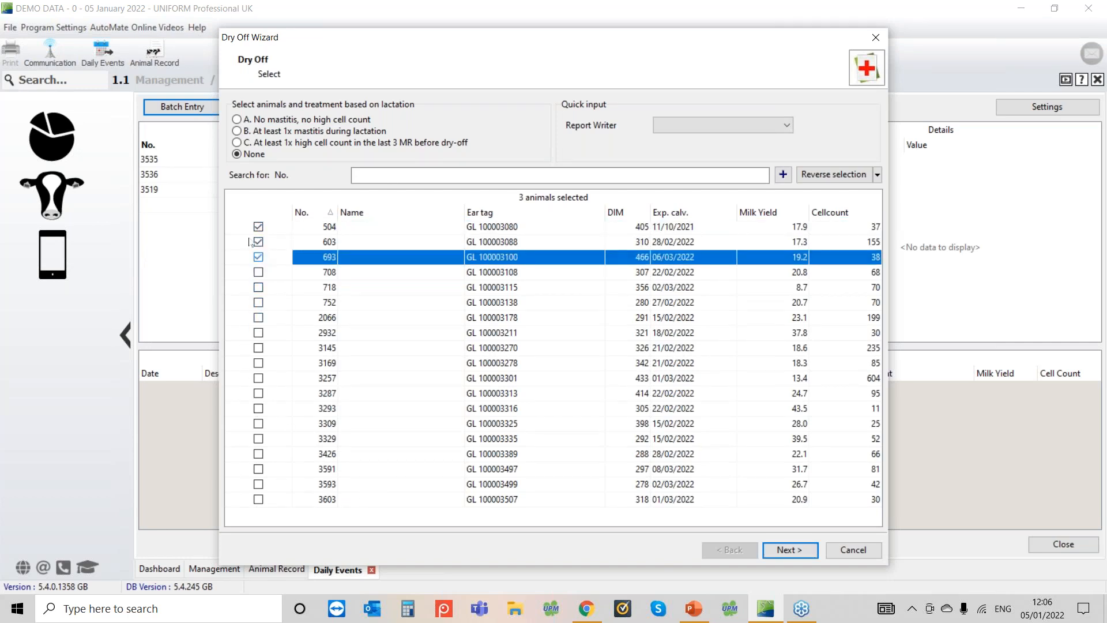
{"action": "left_click", "coordinate": [784, 551]}
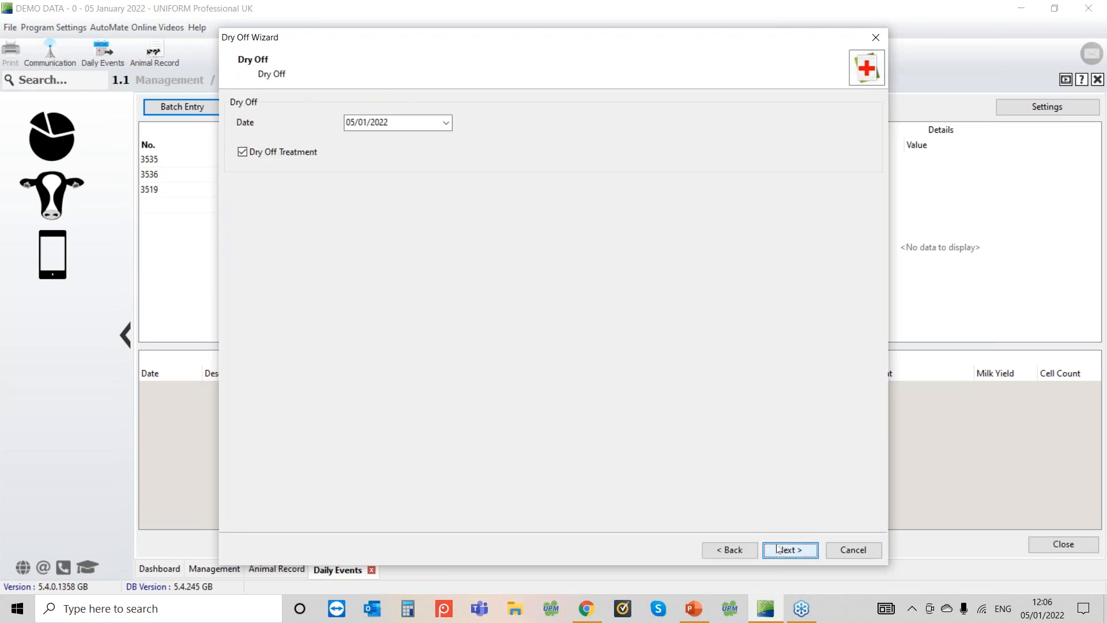
Set the dry-off date to 03/01/2022, keeping Dry Off Treatment enabled, and accept Dry Cow Therapy as the treatment with no administrator
{"action": "left_click", "coordinate": [446, 122]}
{"action": "left_click", "coordinate": [362, 179]}
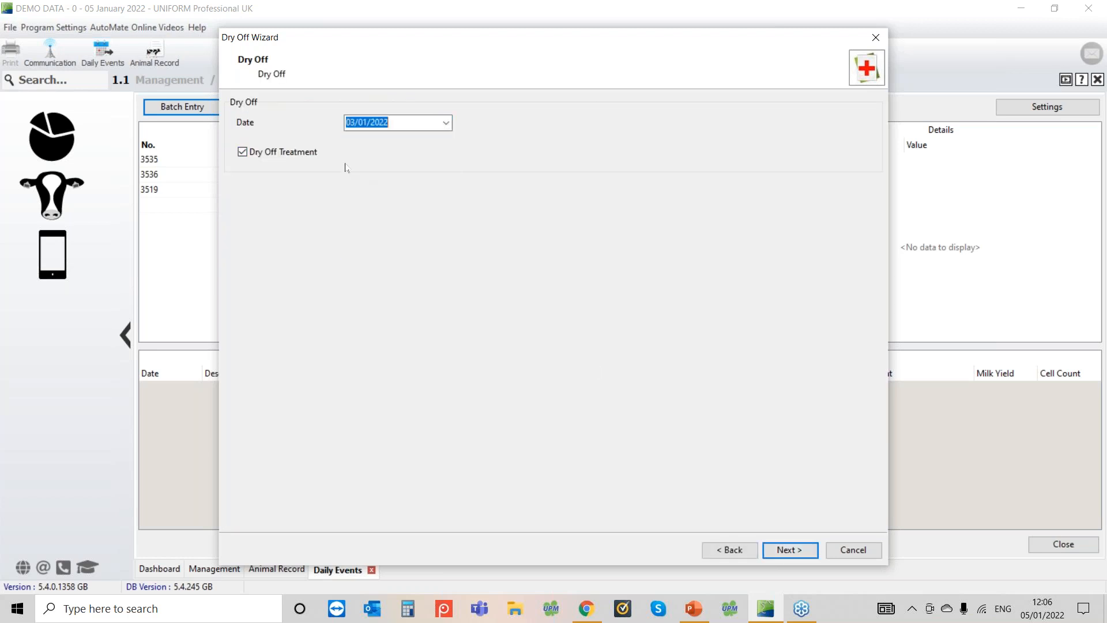
{"action": "left_click", "coordinate": [790, 551]}
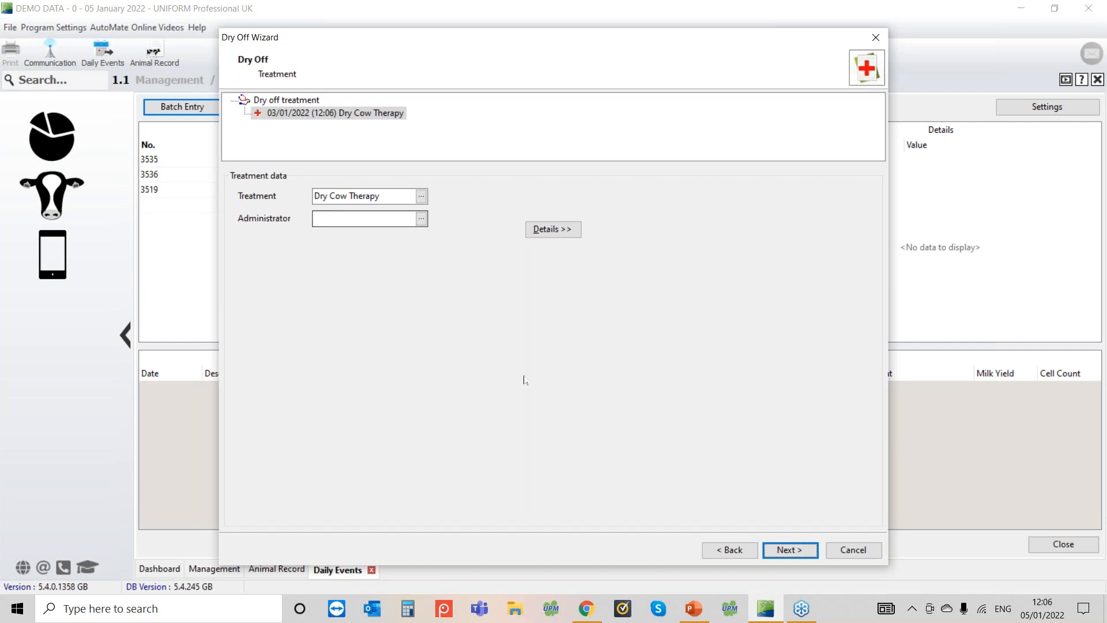
{"action": "left_click", "coordinate": [786, 551]}
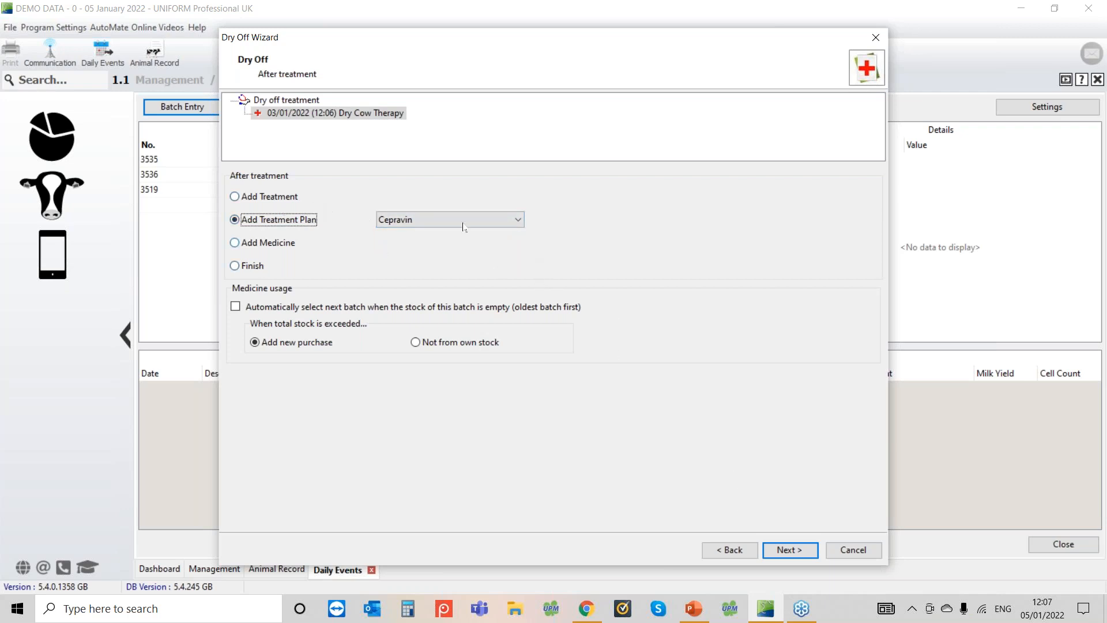
Add the Cepravin treatment plan with its Cepravin and Cepralock tubes, and finish the dry-off batch entry
{"action": "left_click", "coordinate": [781, 551]}
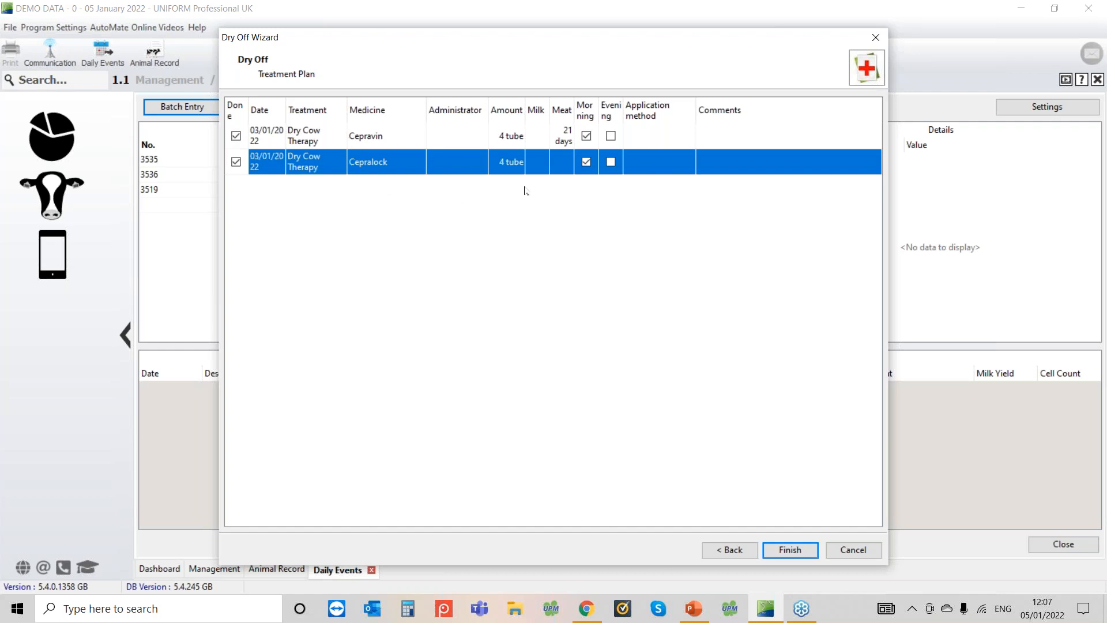
{"action": "left_click", "coordinate": [787, 550]}
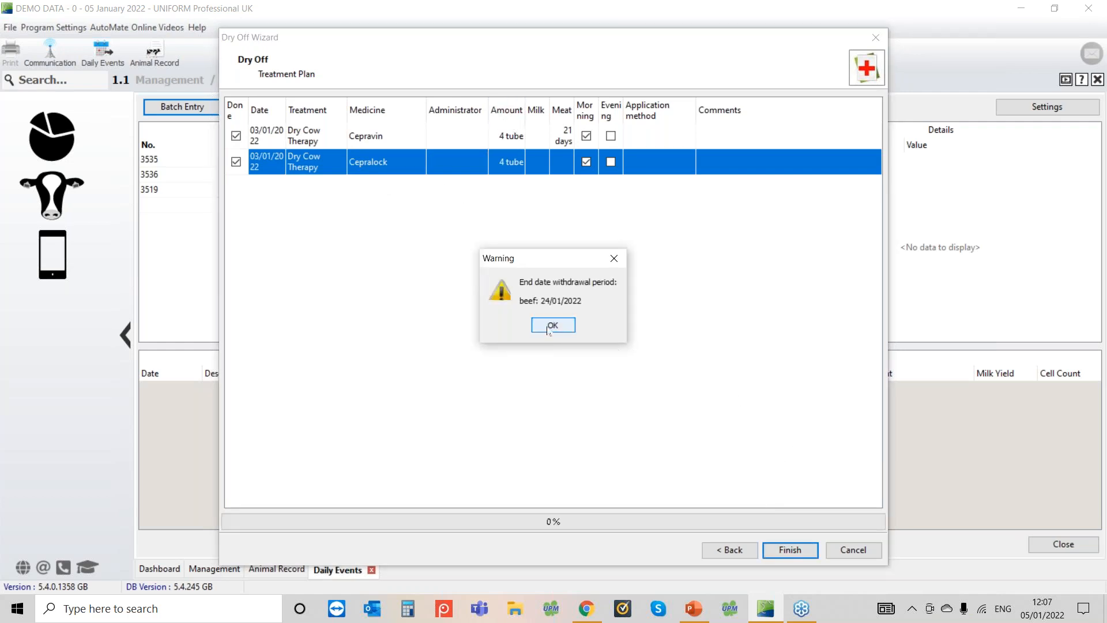
{"action": "left_click", "coordinate": [557, 330]}
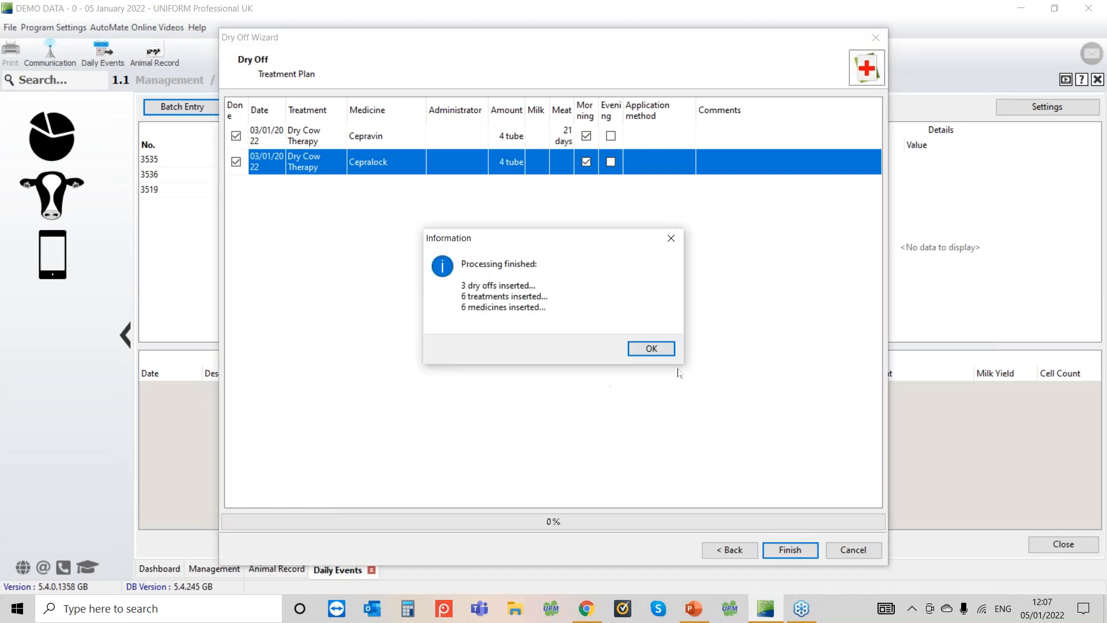
{"action": "left_click", "coordinate": [651, 349]}
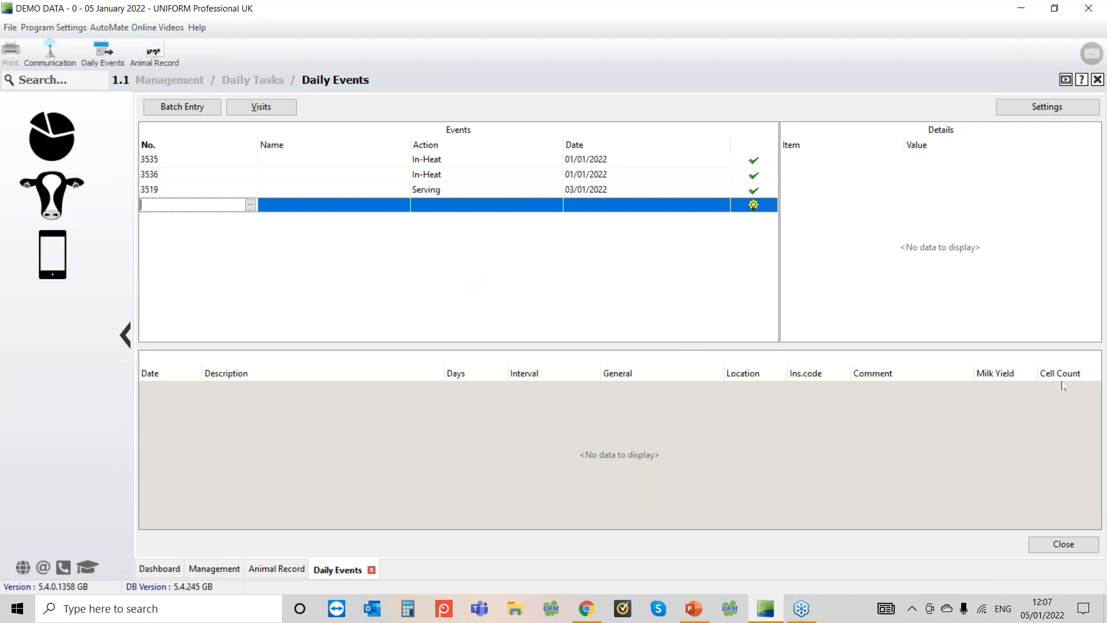
Add a Calving event for animal 3537 dated 05/01/2022 in the empty event row
{"action": "left_click", "coordinate": [1098, 376]}
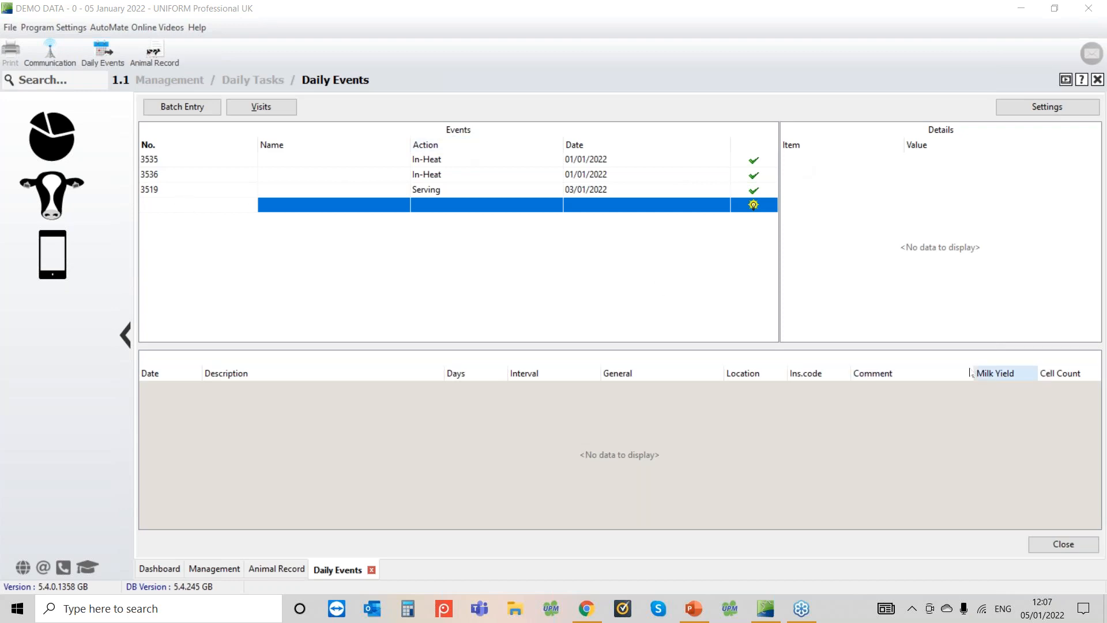
{"action": "left_click", "coordinate": [194, 206]}
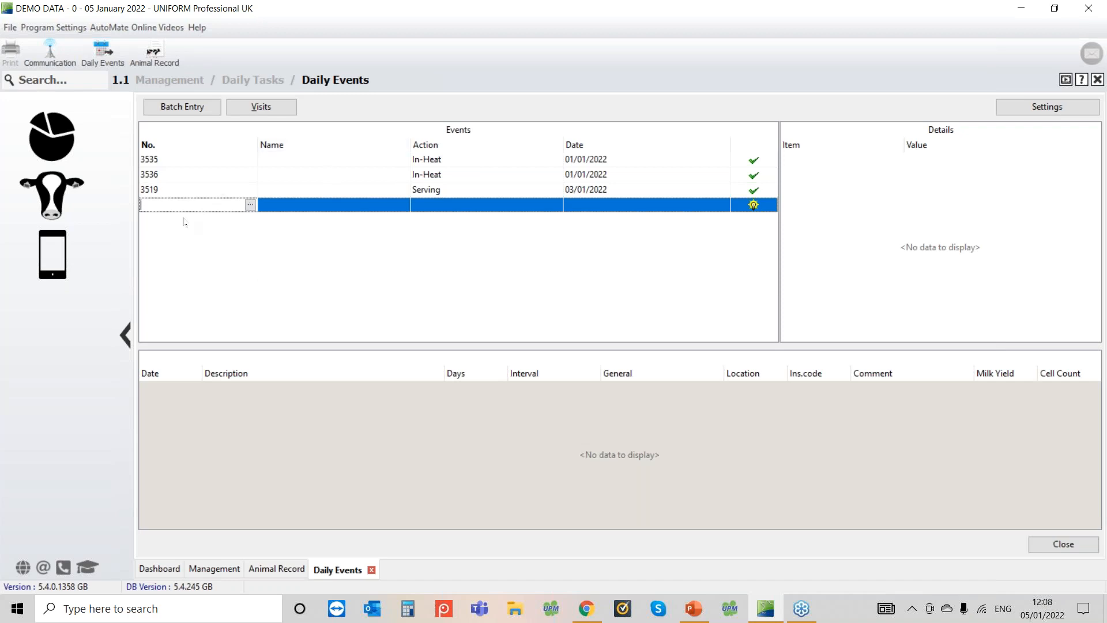
{"action": "type", "text": "3537"}
{"action": "key", "text": "Tab"}
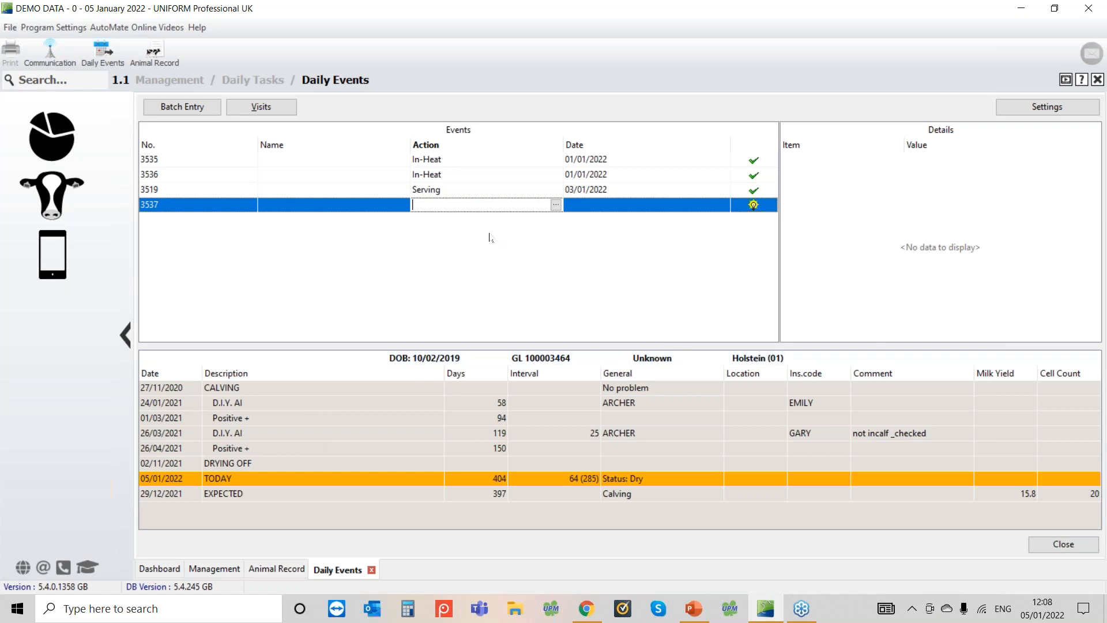
{"action": "key", "text": "Return"}
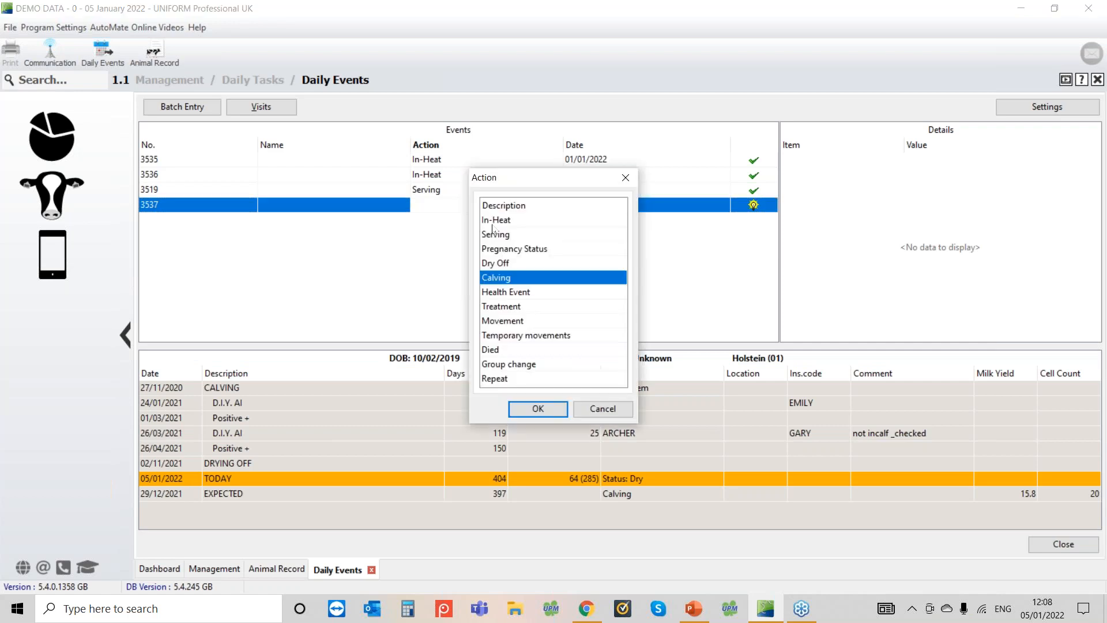
{"action": "double_click", "coordinate": [528, 283]}
{"action": "key", "text": "Return"}
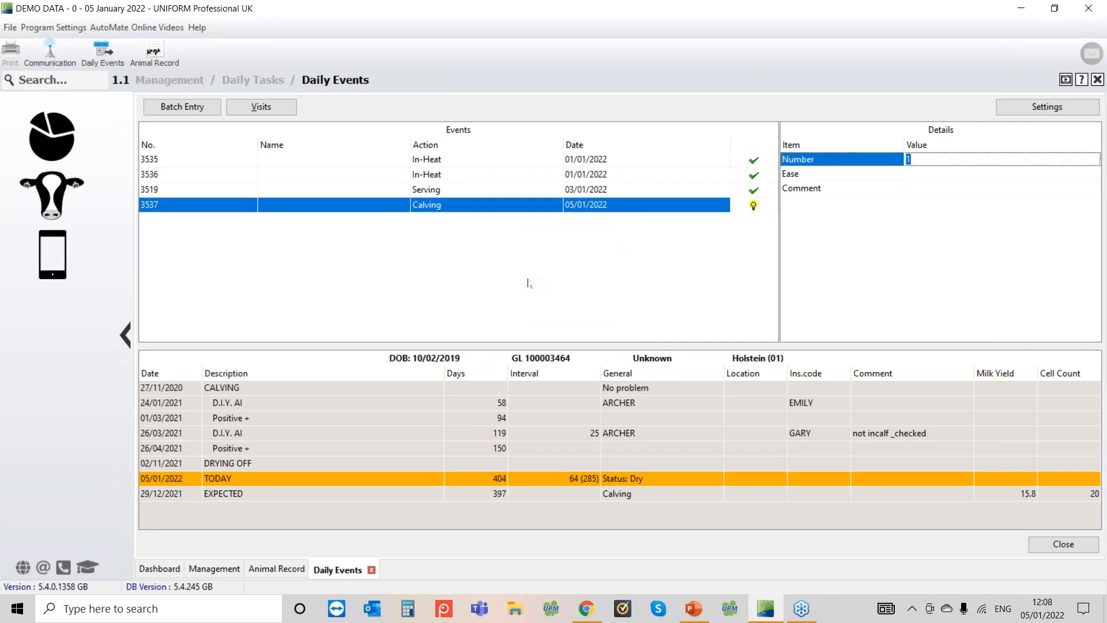
Complete and save the calving details with number 1, ease No problem and no comment
{"action": "key", "text": "Return"}
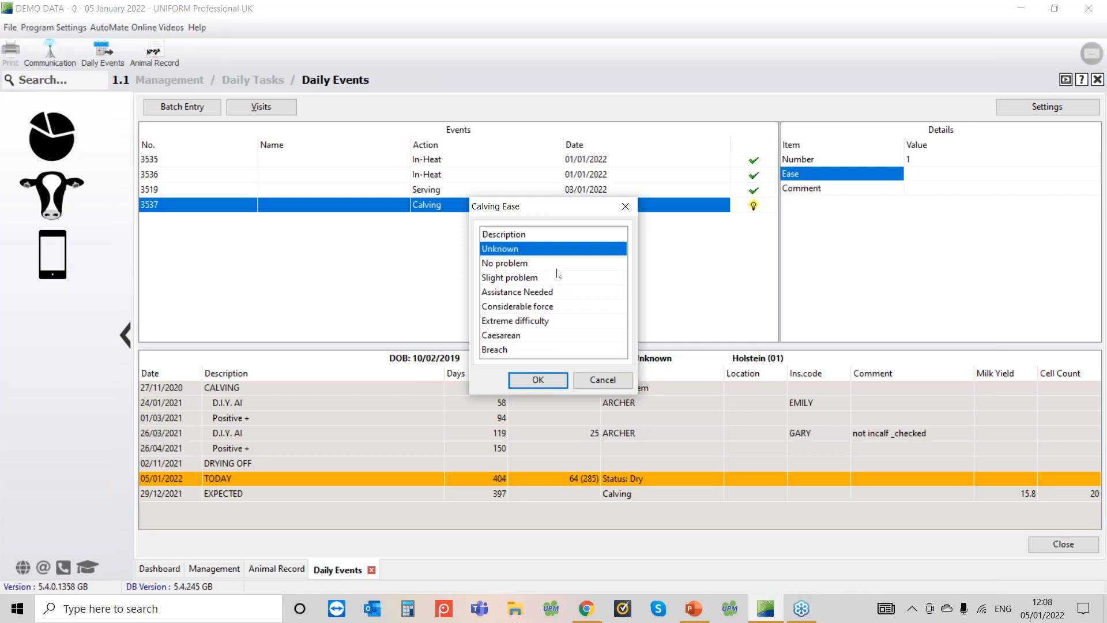
{"action": "left_click", "coordinate": [536, 264]}
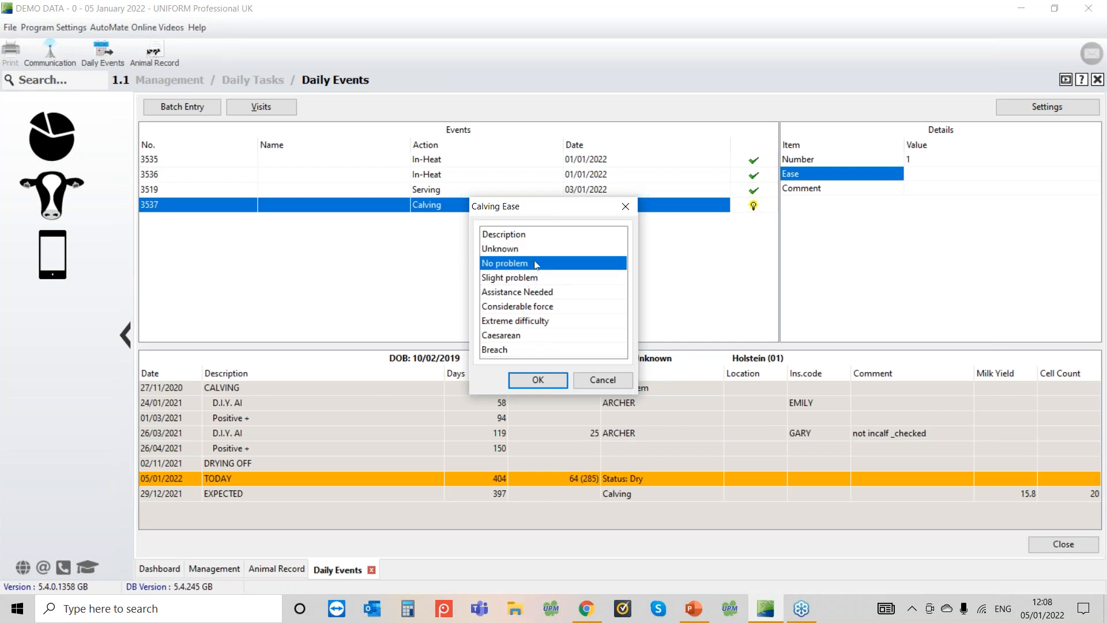
{"action": "key", "text": "Return"}
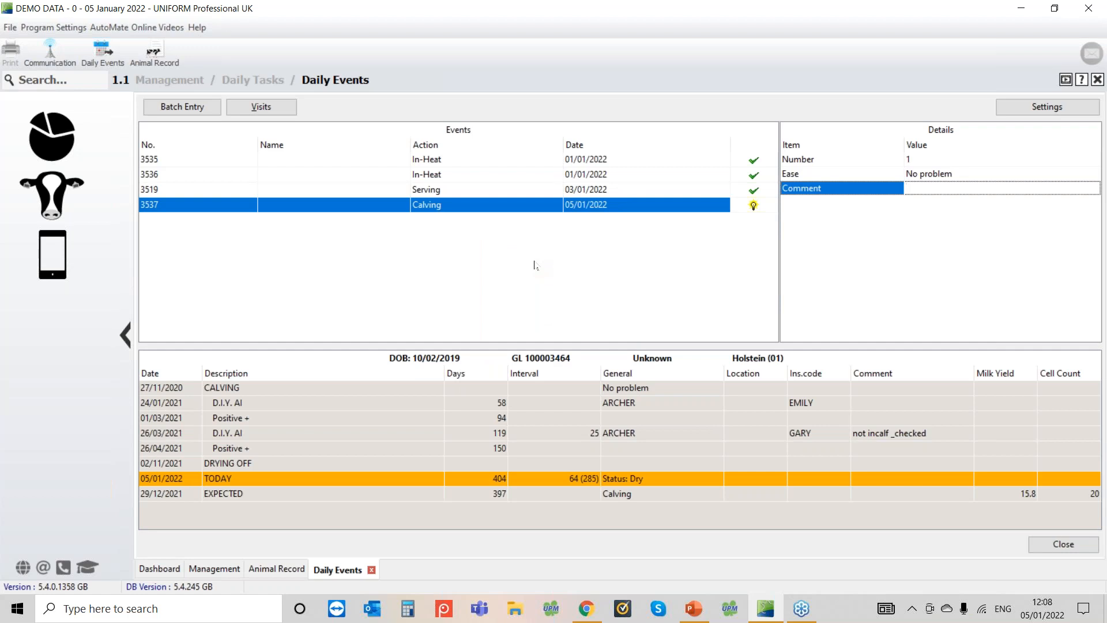
{"action": "key", "text": "Return"}
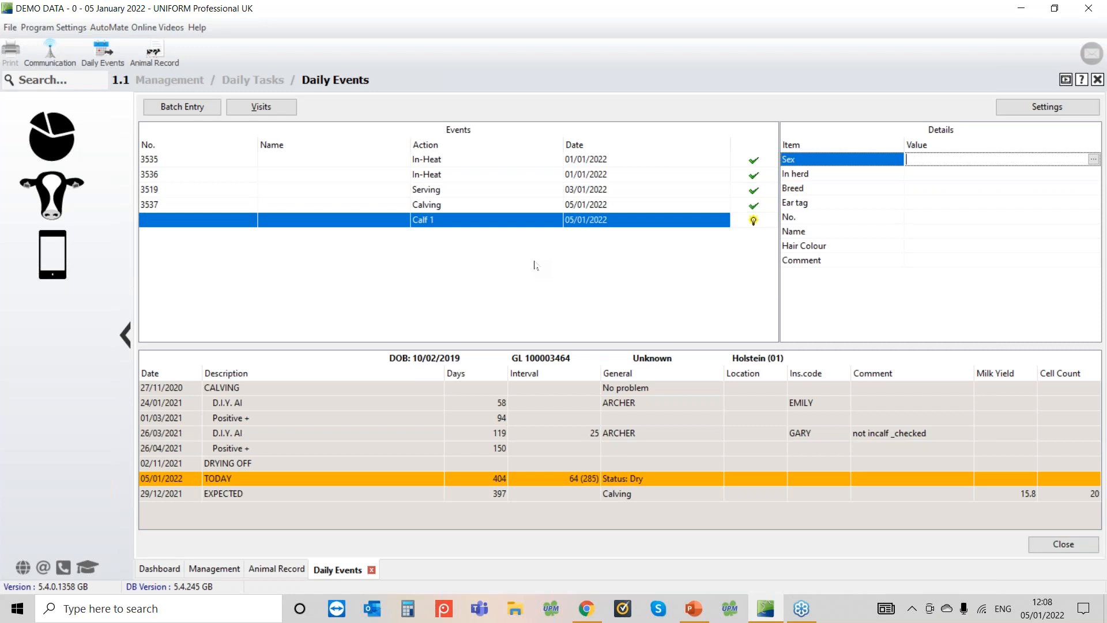
Record Calf 1 as Female, kept in the herd, with breed Holstein (01)
{"action": "key", "text": "Return"}
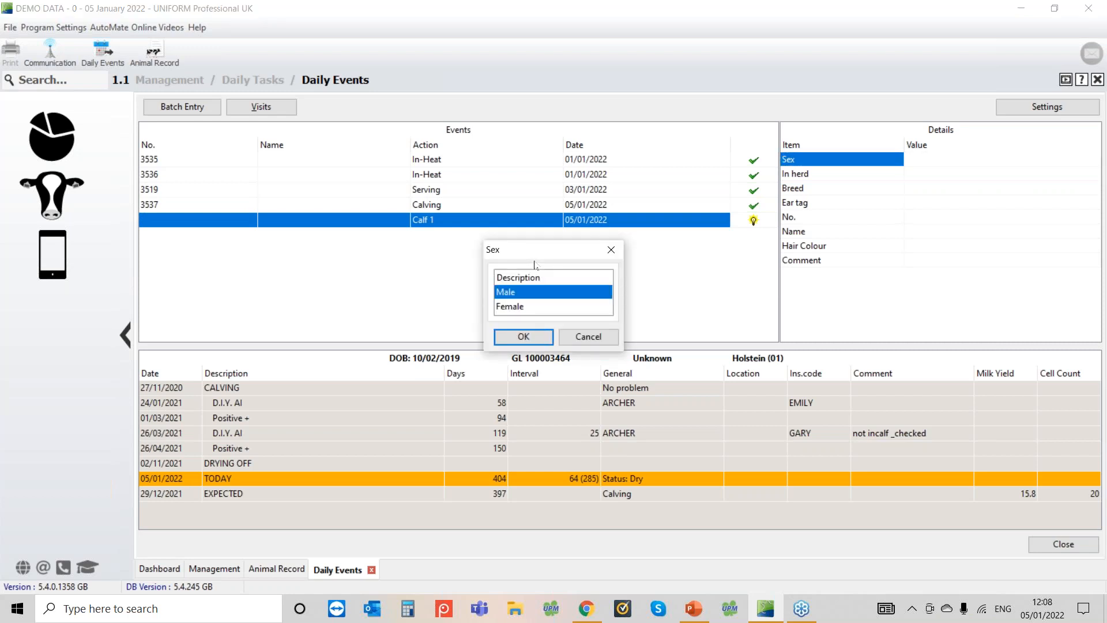
{"action": "key", "text": "Down"}
{"action": "key", "text": "Return"}
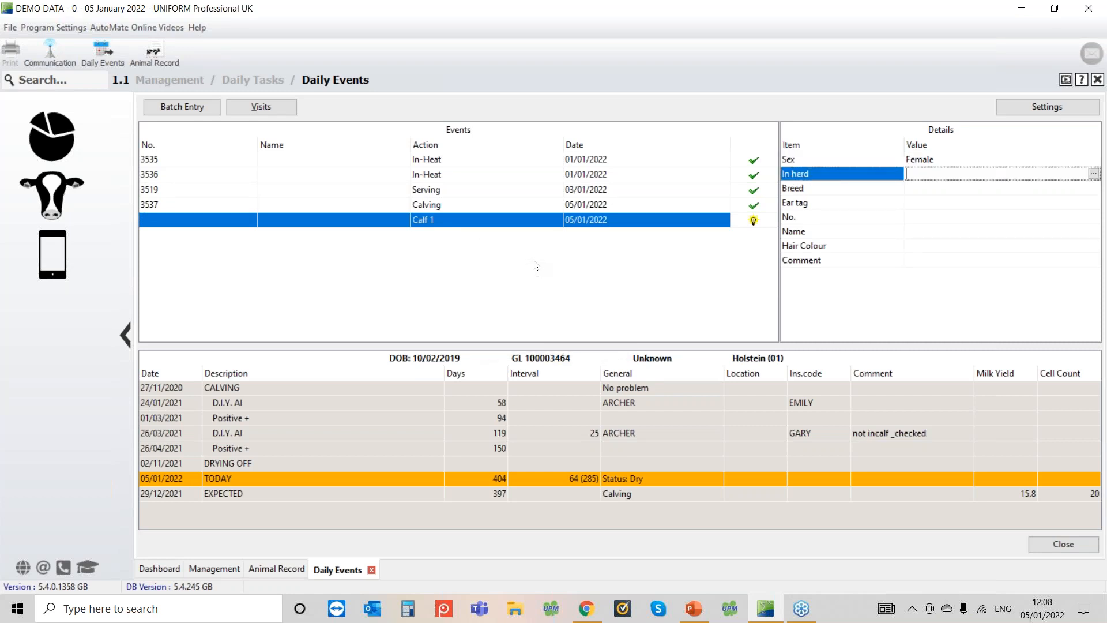
{"action": "key", "text": "Return"}
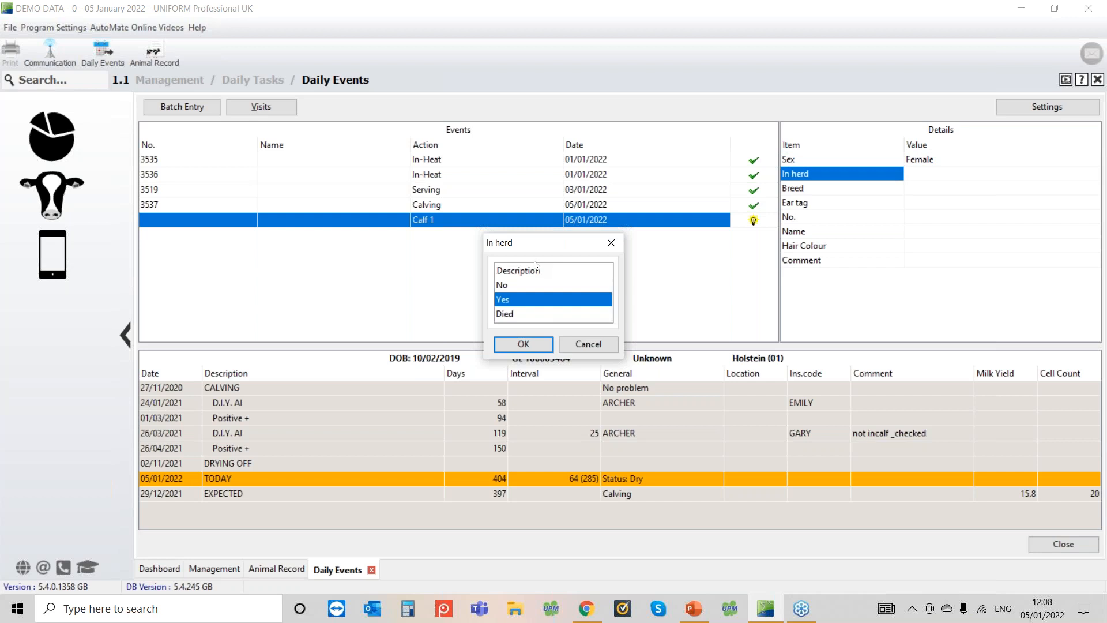
{"action": "key", "text": "Return"}
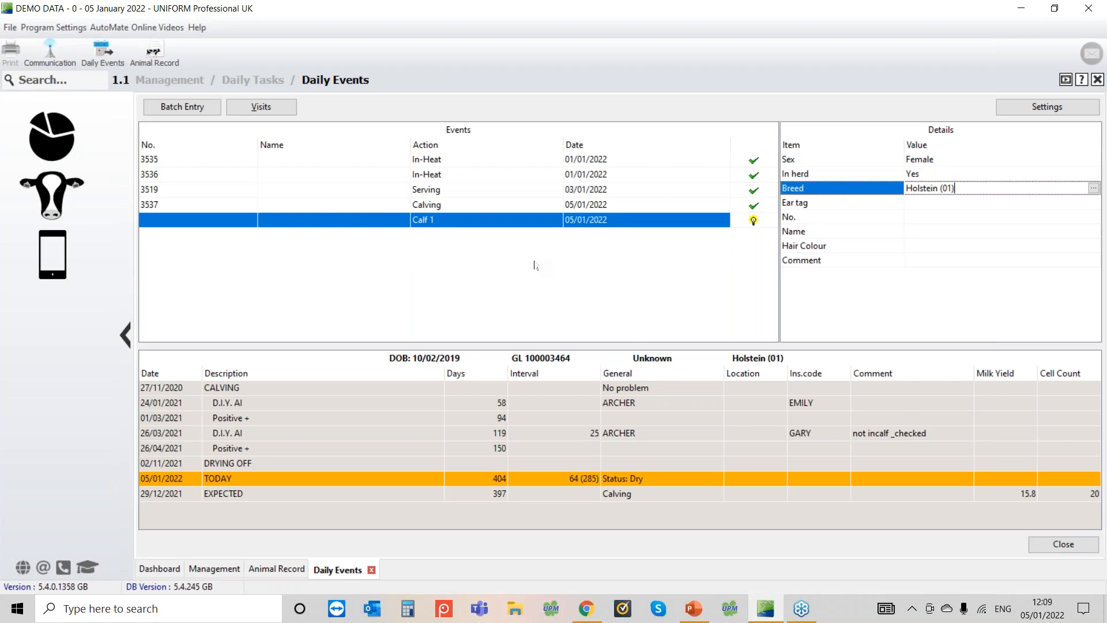
{"action": "key", "text": "Return"}
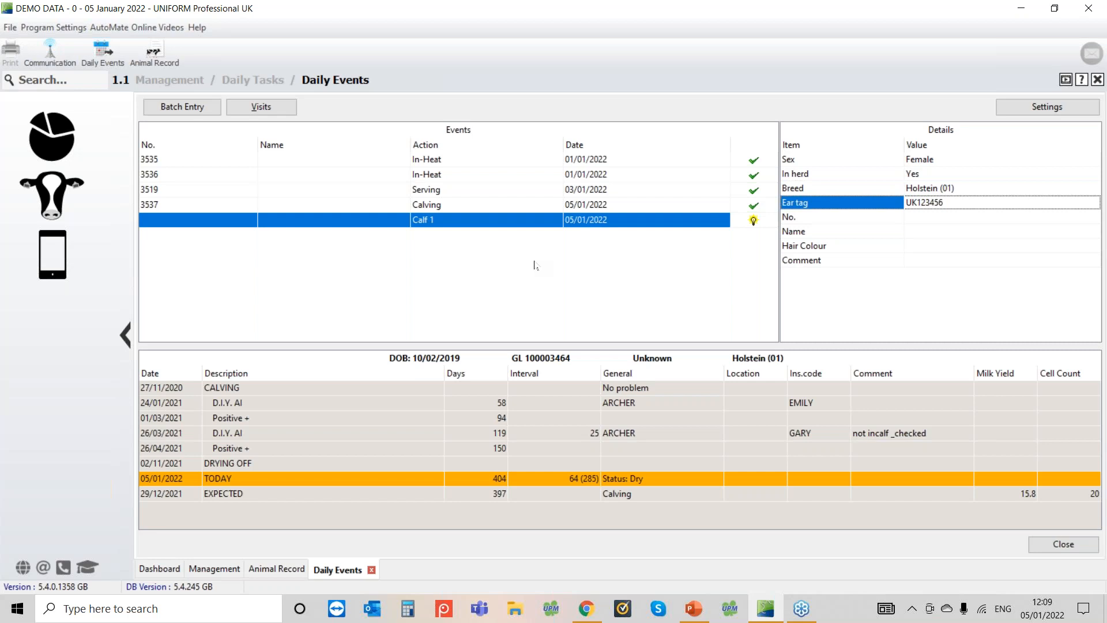
{"action": "type", "text": "400004"}
{"action": "key", "text": "Return"}
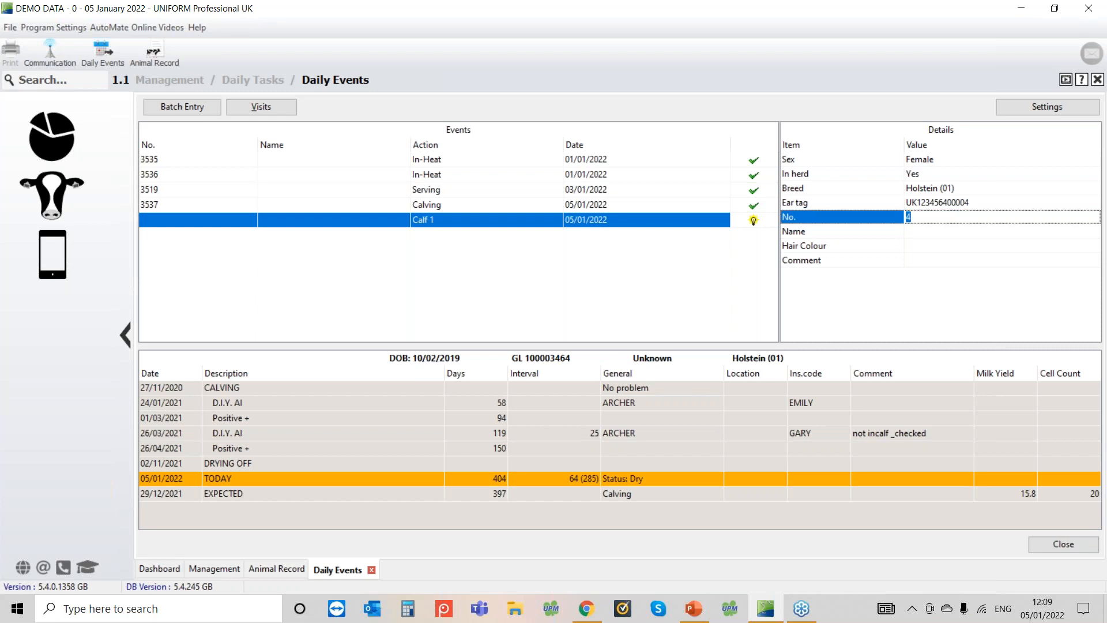
{"action": "key", "text": "Return"}
{"action": "key", "text": "Return"}
{"action": "type", "text": "40004"}
{"action": "key", "text": "Return"}
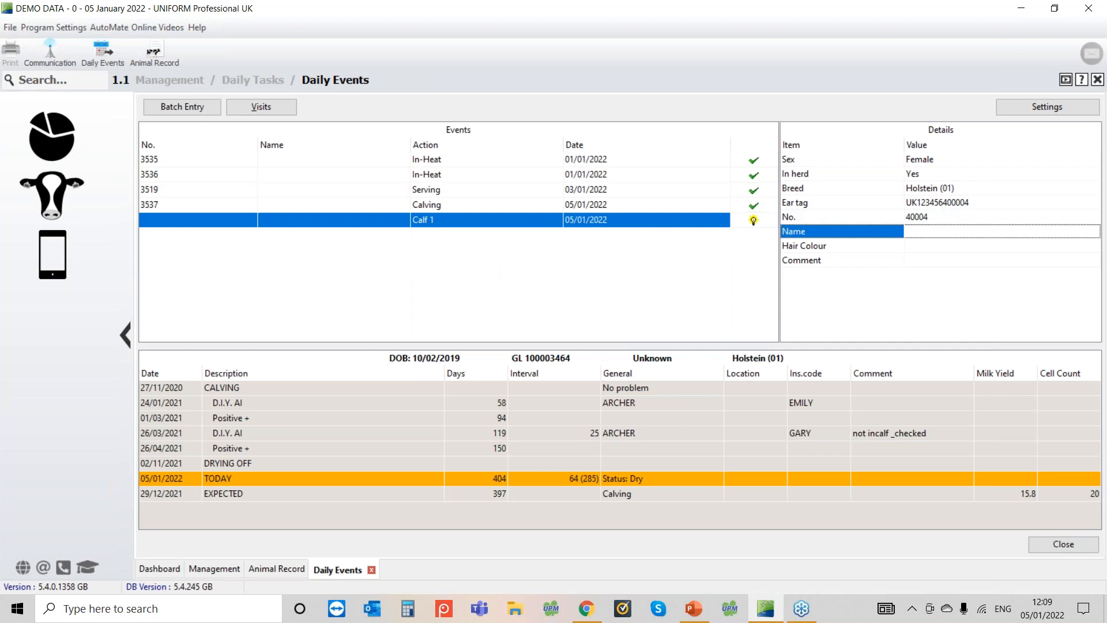
{"action": "key", "text": "Return"}
{"action": "key", "text": "Return"}
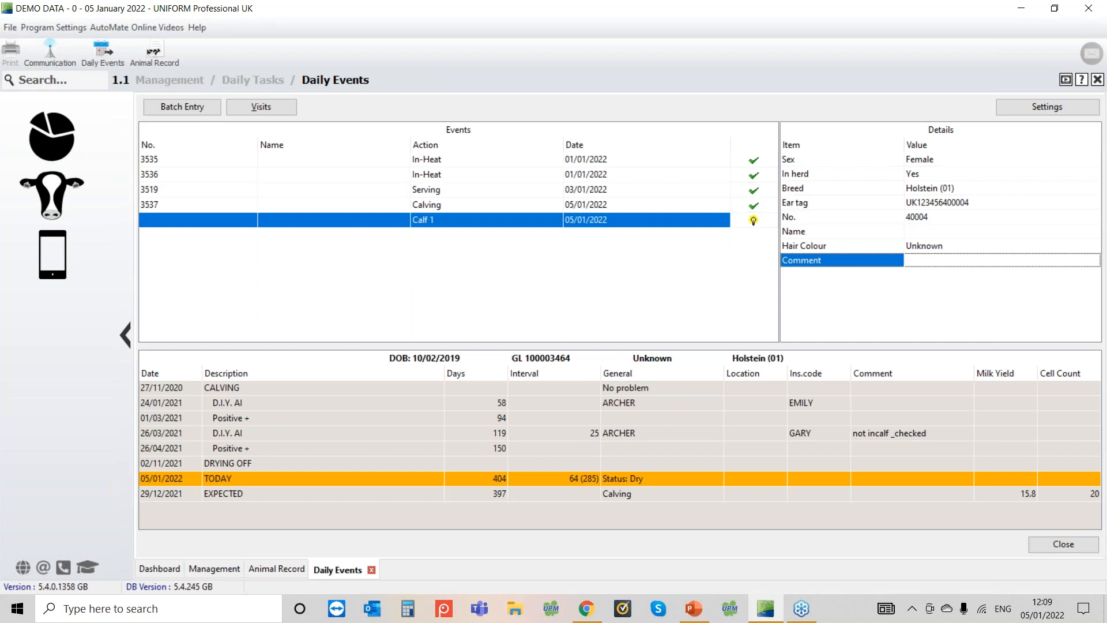
{"action": "key", "text": "Return"}
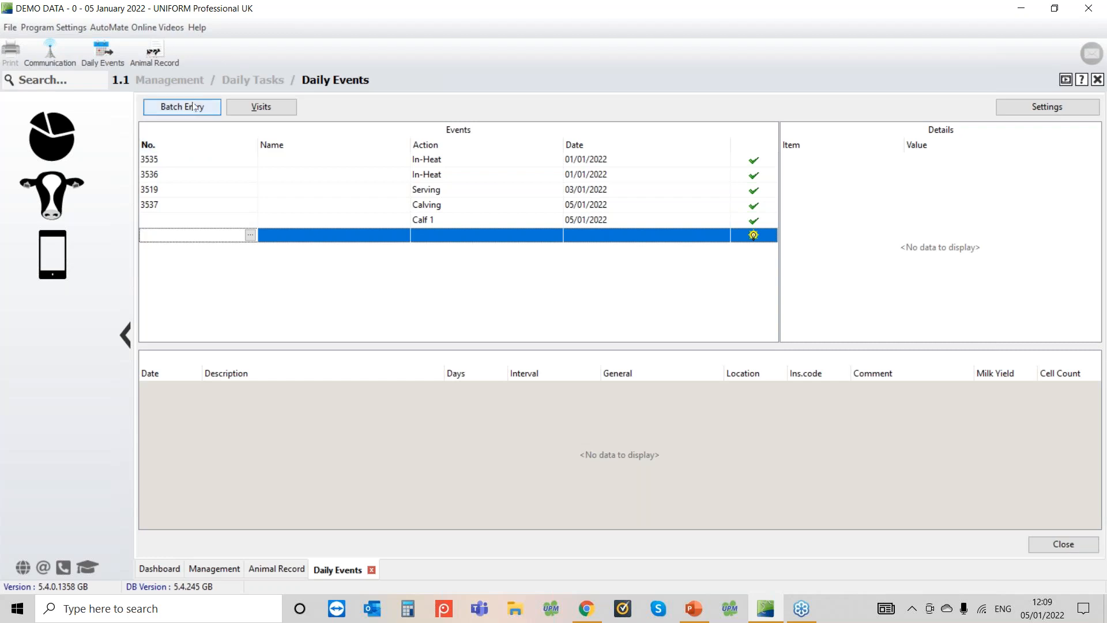
Start a new batch sale entry limited to calved dairy cows without young stock, and select animal 384
{"action": "left_click", "coordinate": [174, 109]}
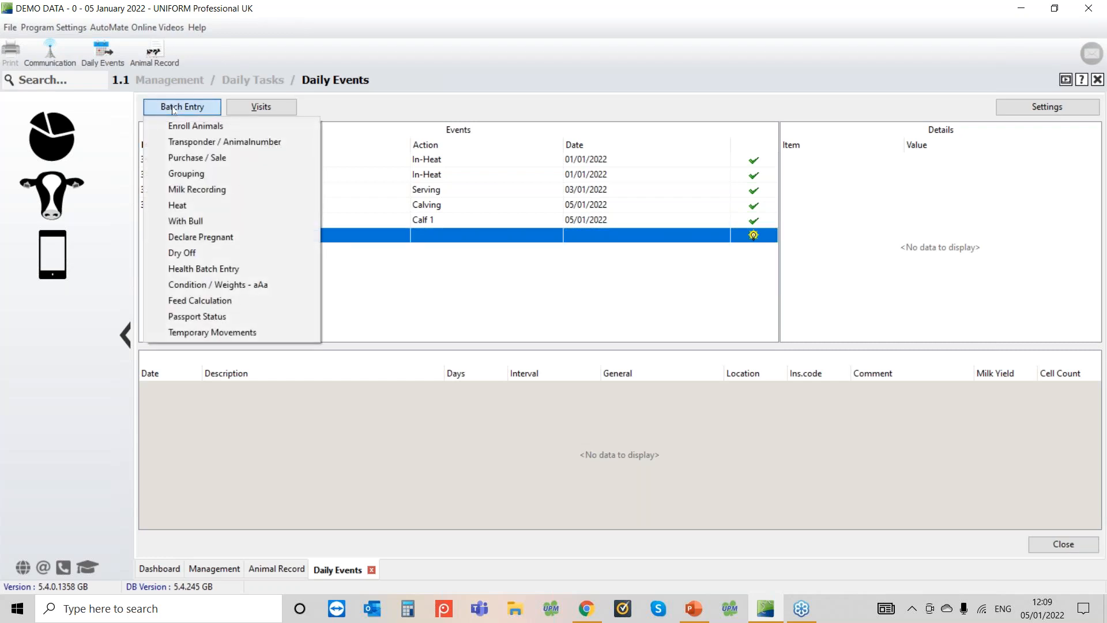
{"action": "left_click", "coordinate": [229, 160]}
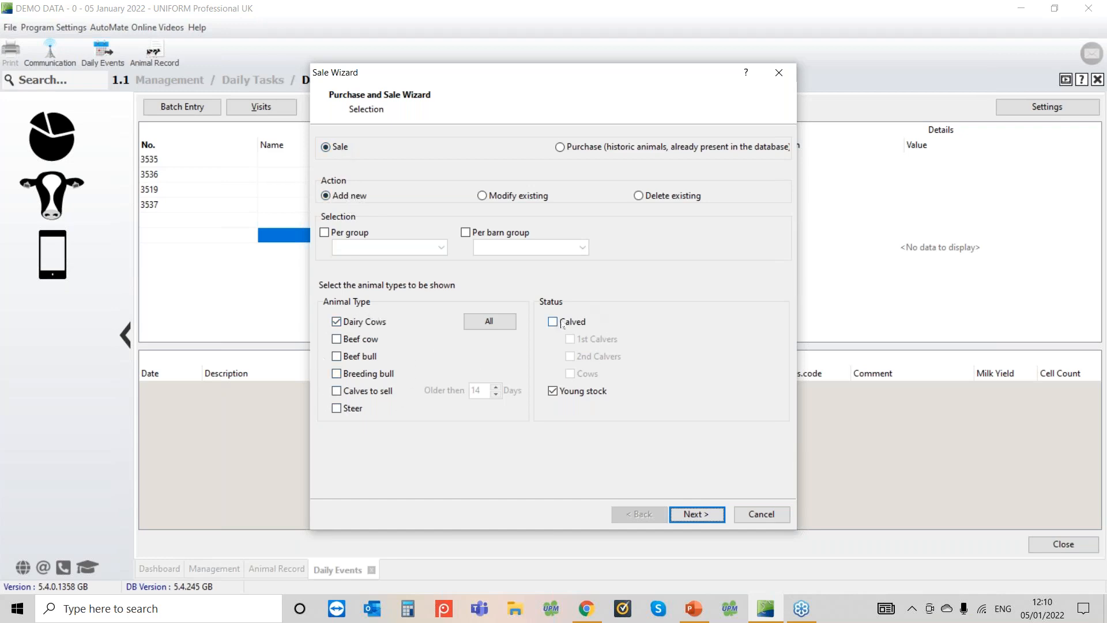
{"action": "left_click", "coordinate": [553, 392]}
{"action": "left_click", "coordinate": [553, 321]}
{"action": "left_click", "coordinate": [696, 513]}
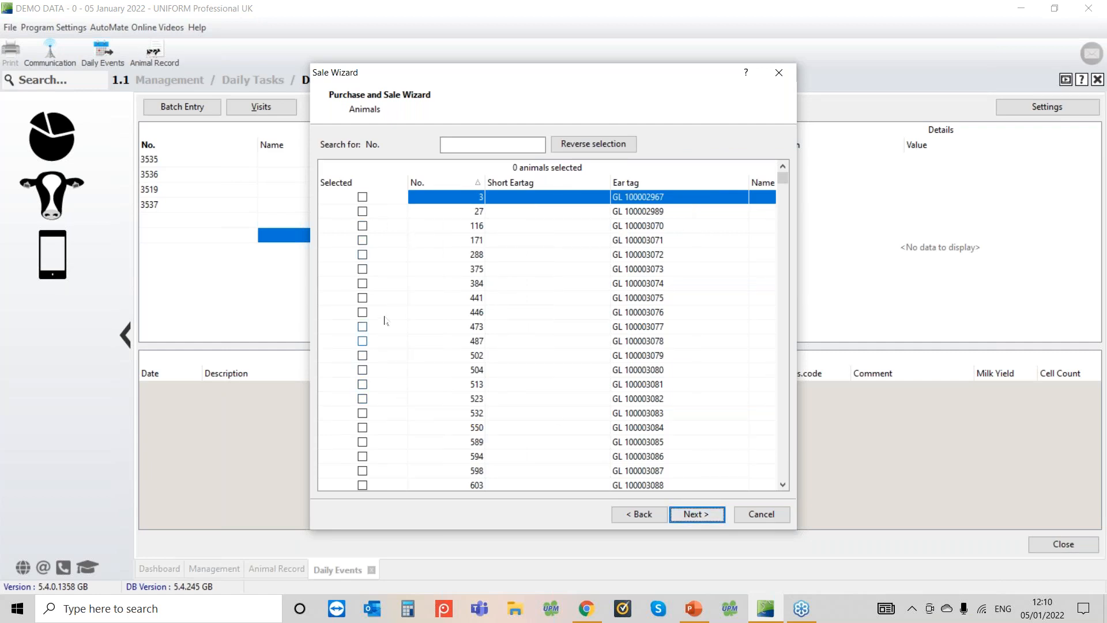
{"action": "left_click", "coordinate": [362, 284]}
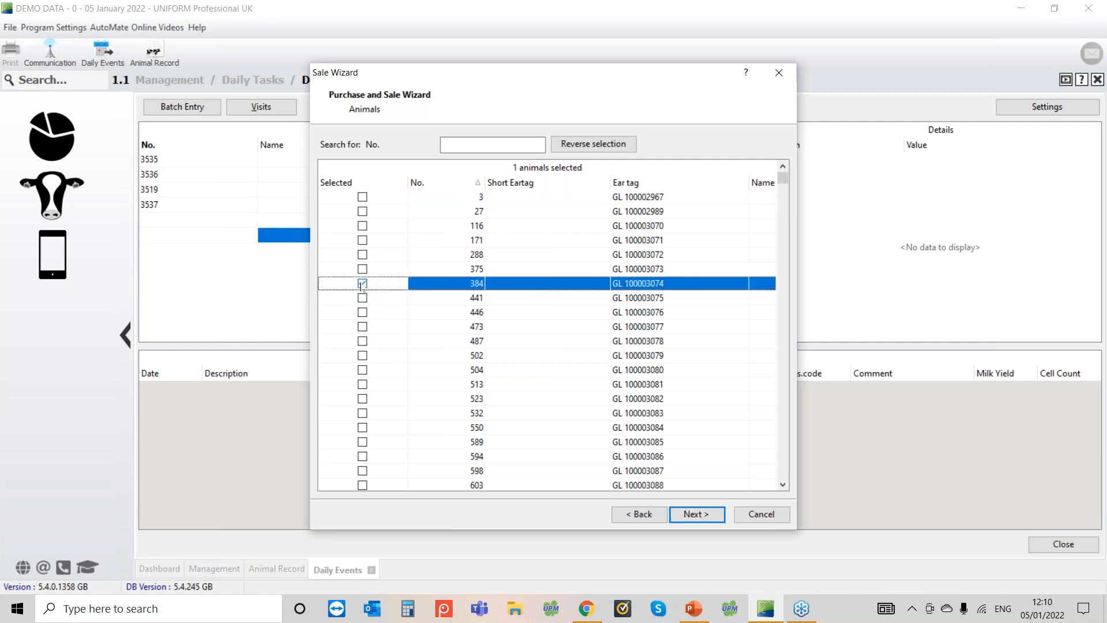
{"action": "left_click", "coordinate": [697, 514]}
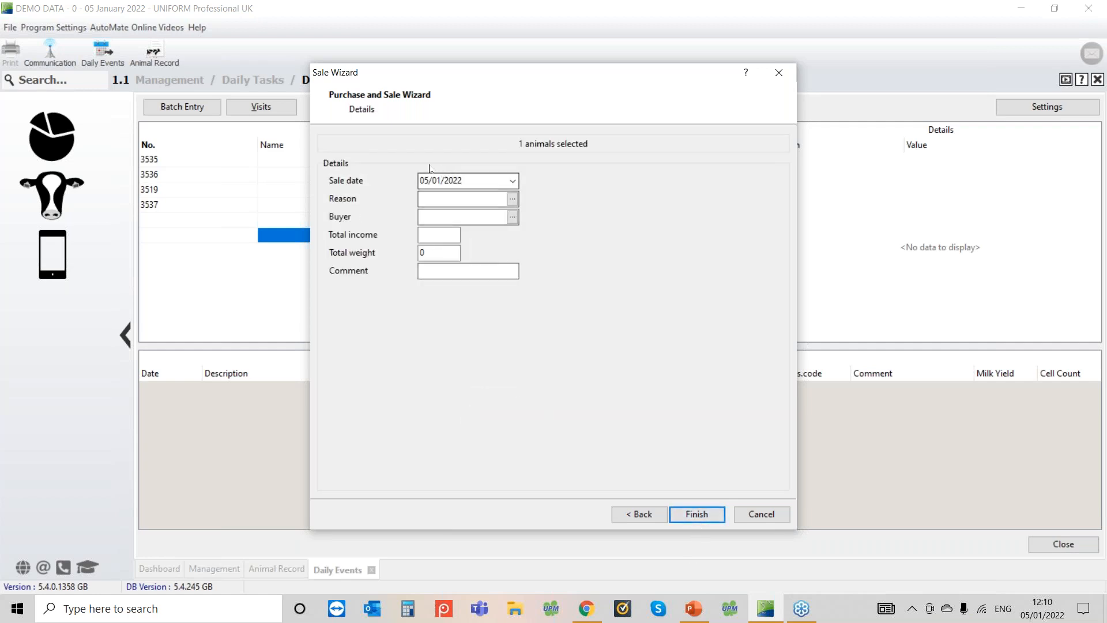
Set the sale date to 01/01/2022, reason Fertility and buyer Cattle Supply Co, and finish the sale entry
{"action": "left_click", "coordinate": [510, 183]}
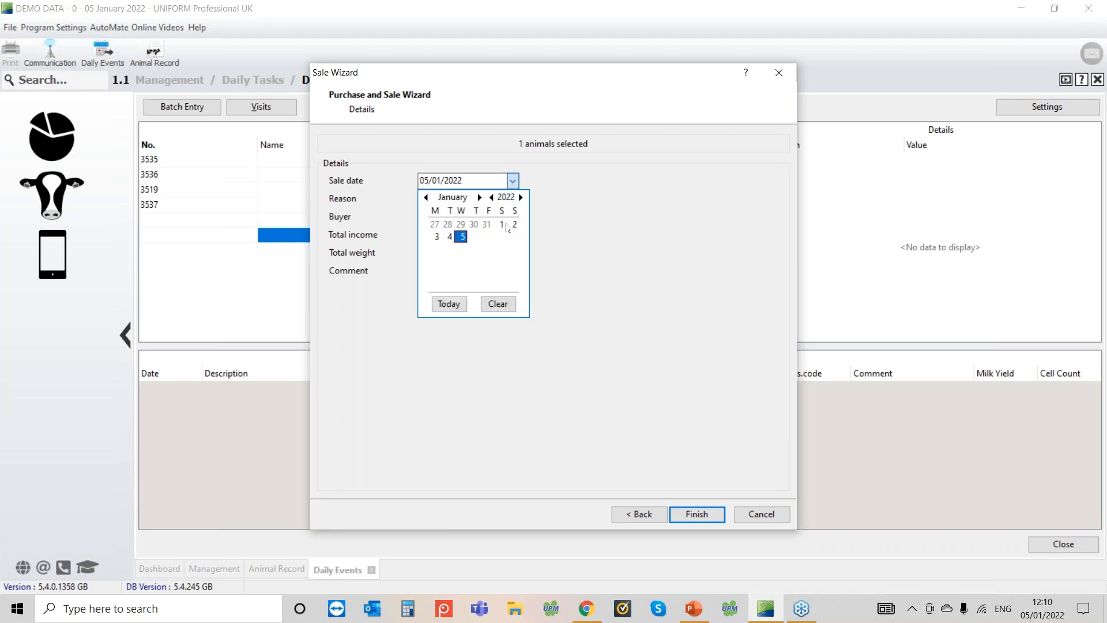
{"action": "left_click", "coordinate": [502, 226]}
{"action": "left_click", "coordinate": [512, 199]}
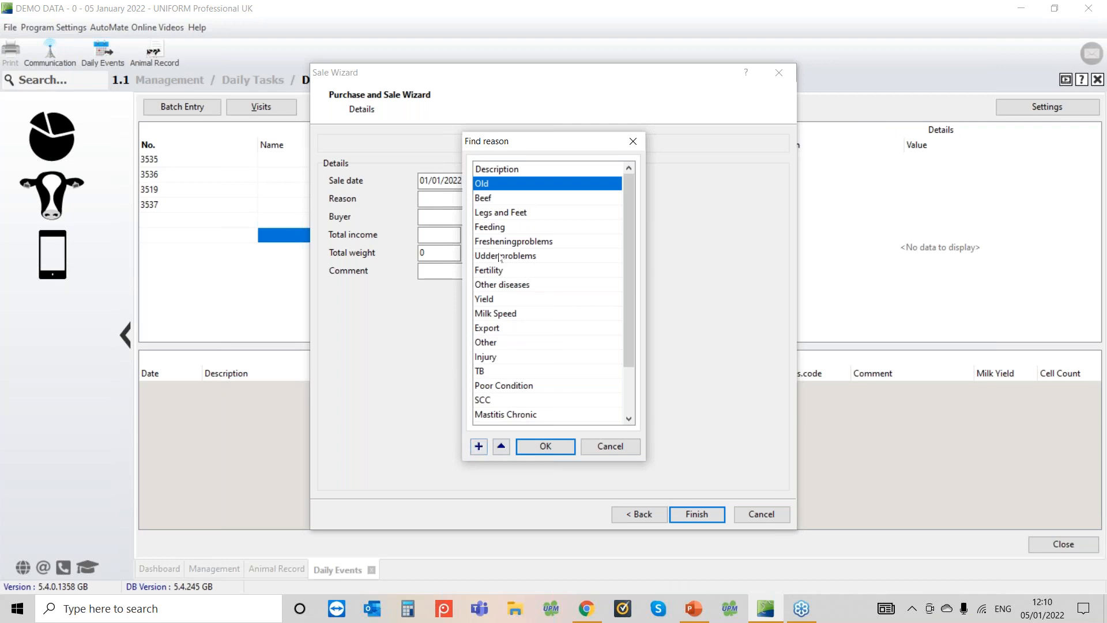
{"action": "left_click", "coordinate": [547, 271]}
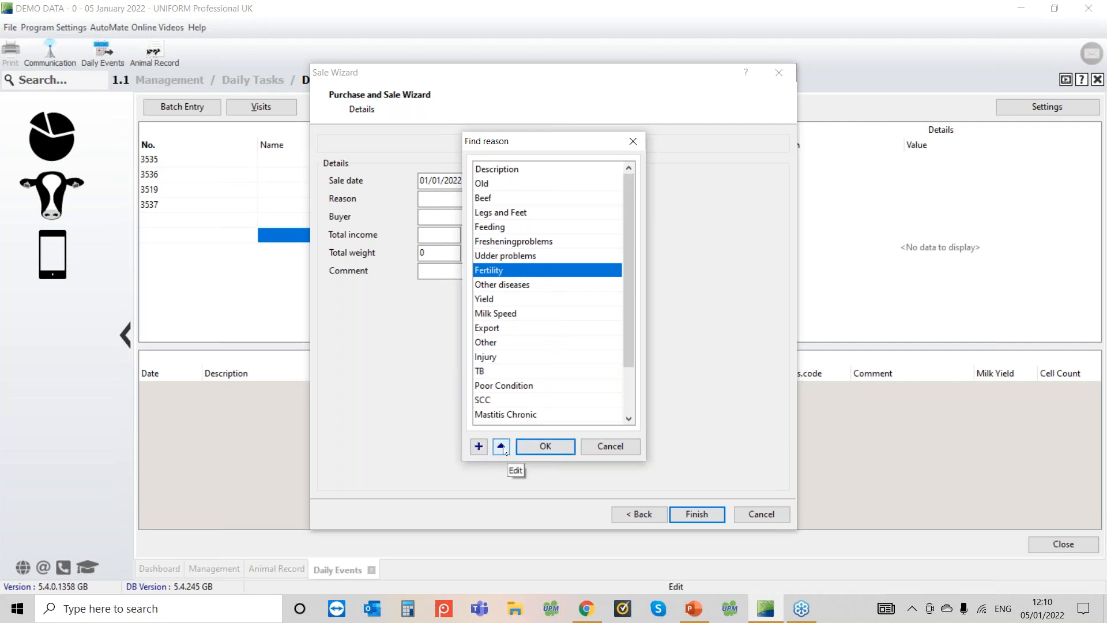
{"action": "left_click", "coordinate": [545, 448]}
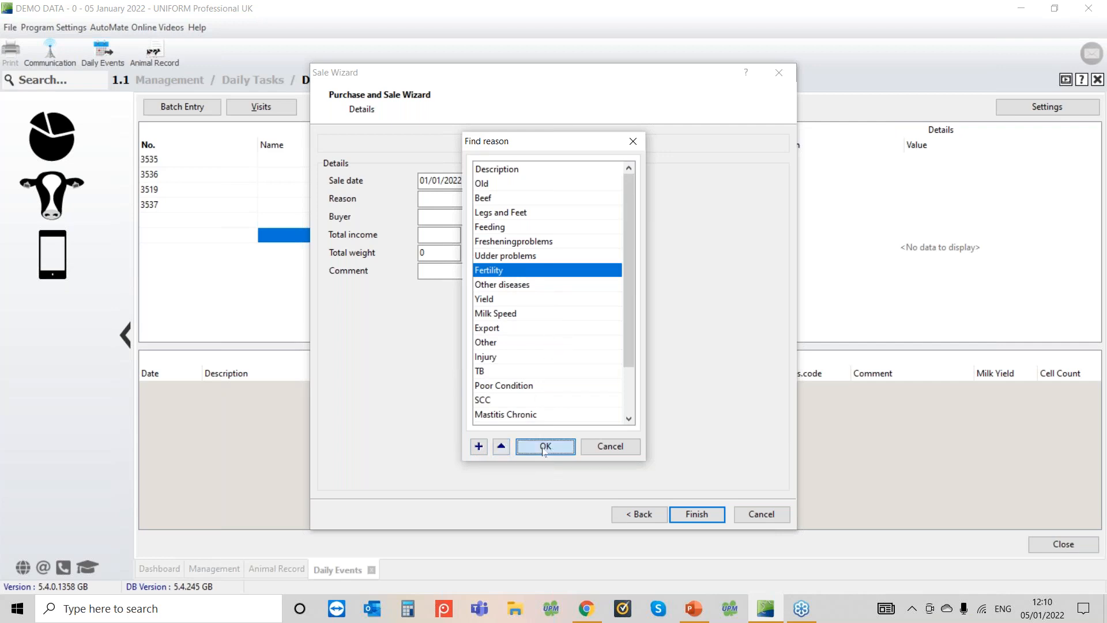
{"action": "left_click", "coordinate": [512, 217]}
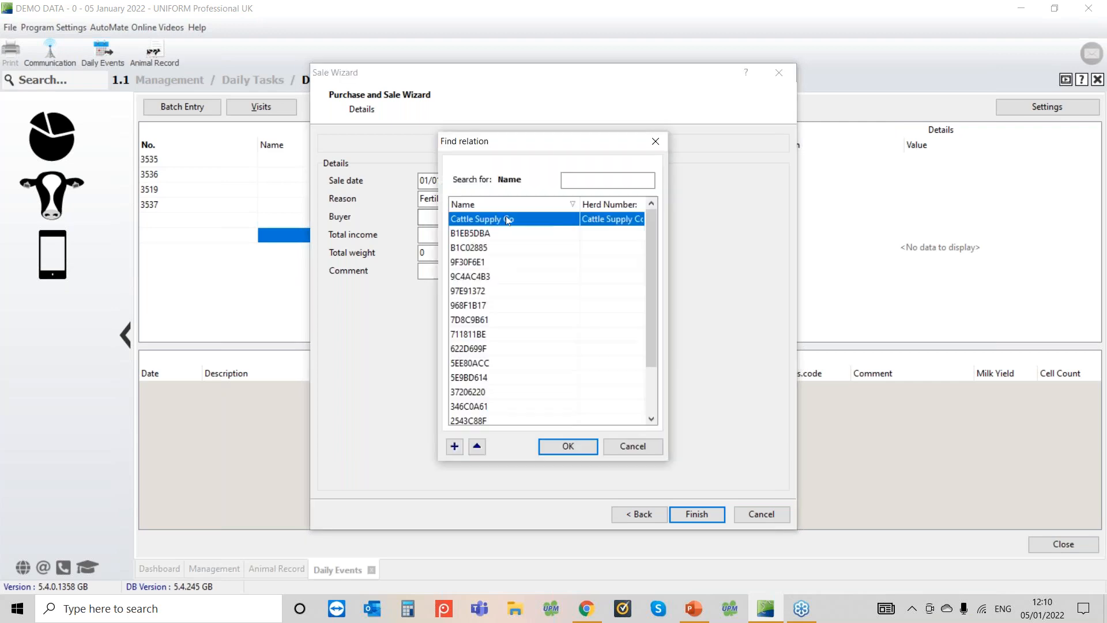
{"action": "double_click", "coordinate": [500, 224]}
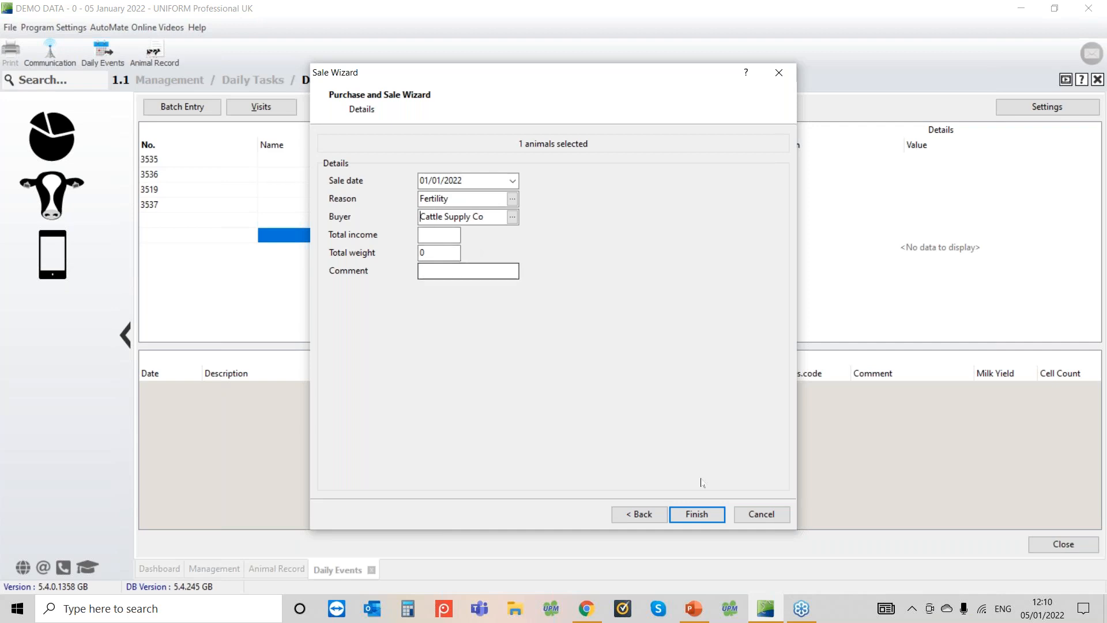
{"action": "left_click", "coordinate": [697, 514]}
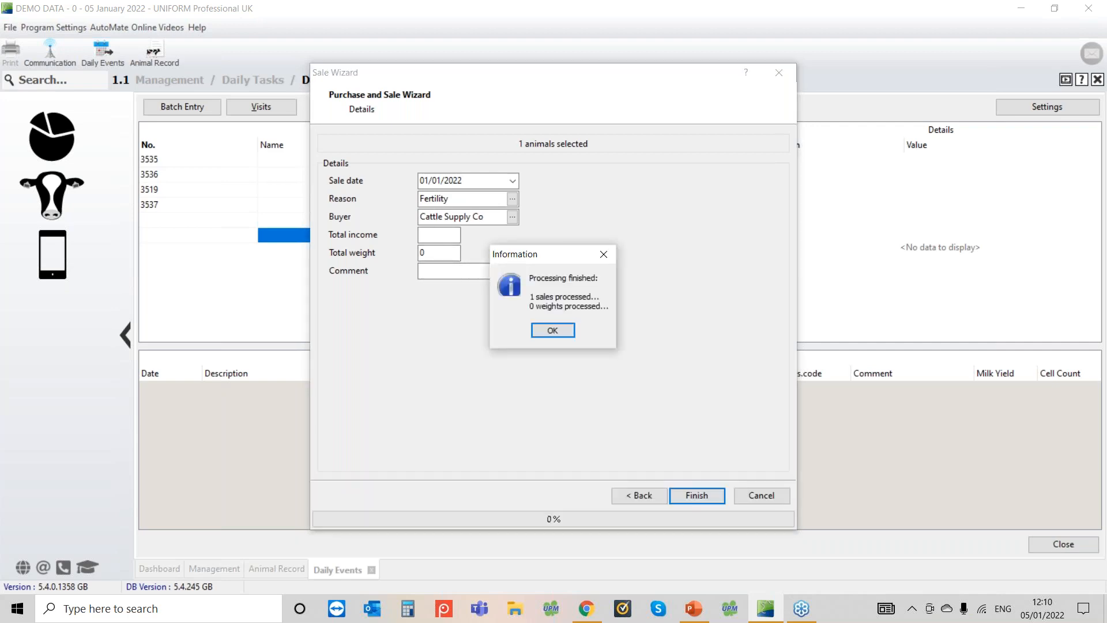
{"action": "left_click", "coordinate": [571, 330]}
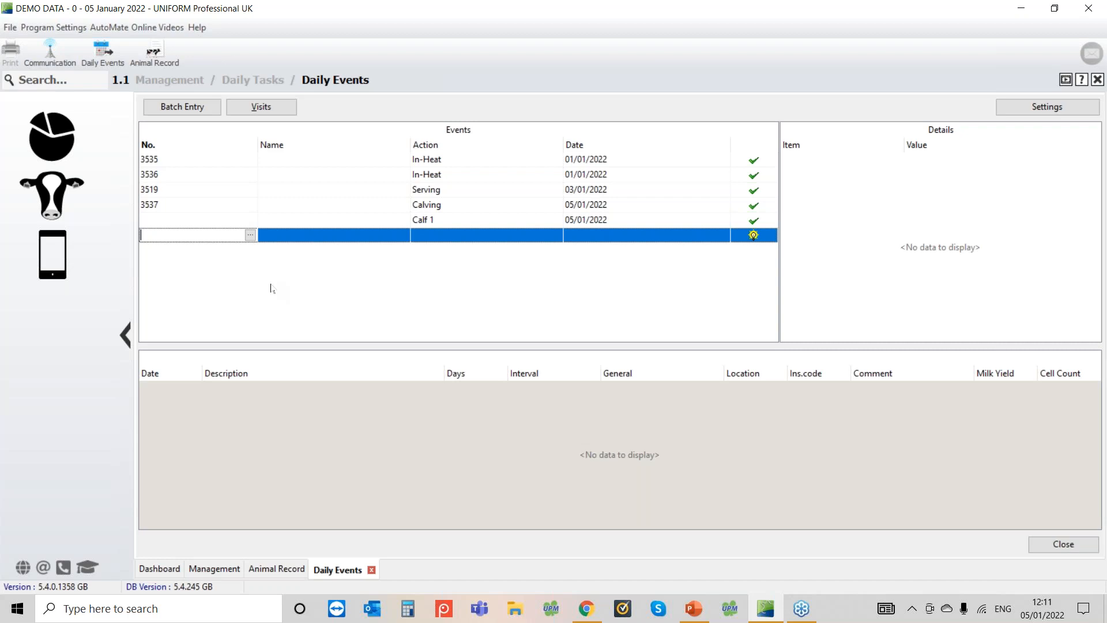
{"action": "type", "text": "3519"}
{"action": "key", "text": "Tab"}
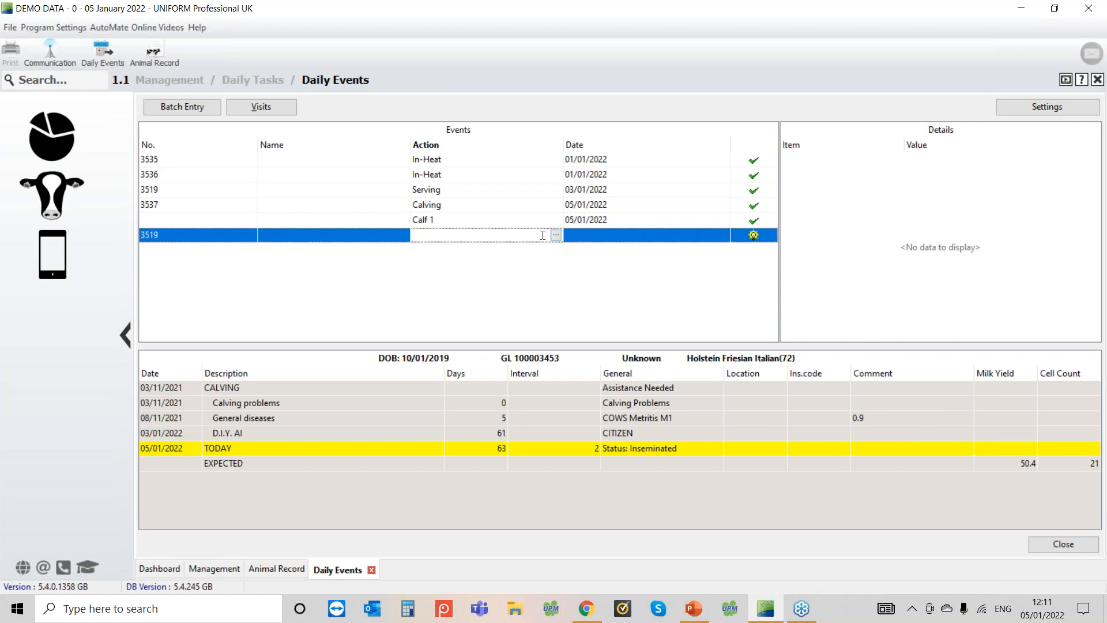
{"action": "key", "text": "Escape"}
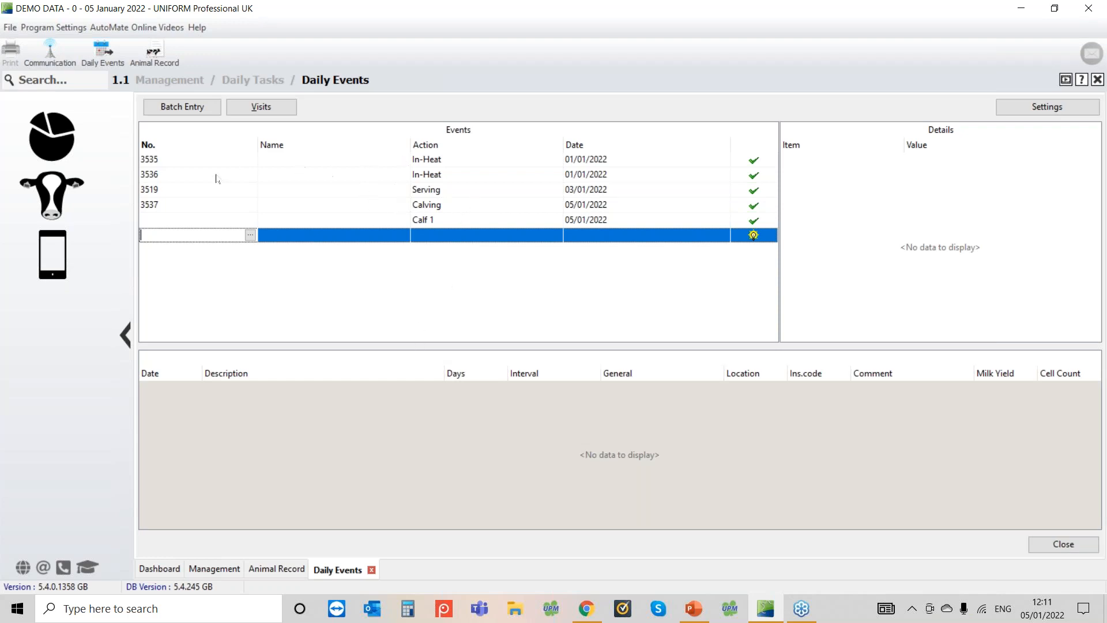
Delete the In-Heat event of animal 3536 dated 01/01/2022 from the daily events list
{"action": "left_click", "coordinate": [159, 178]}
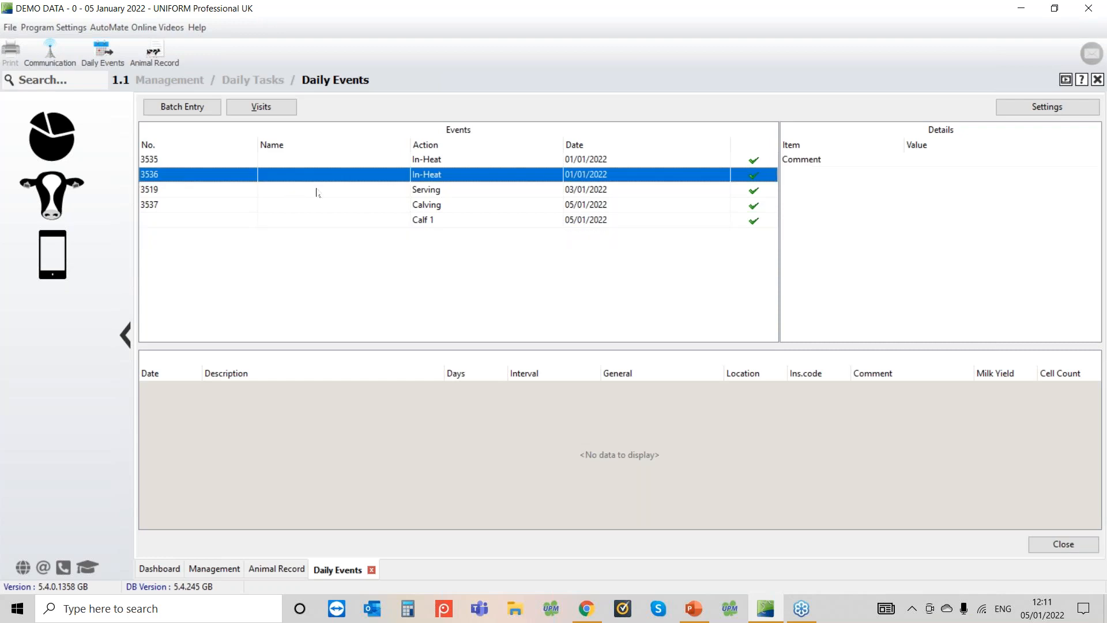
{"action": "right_click", "coordinate": [433, 176]}
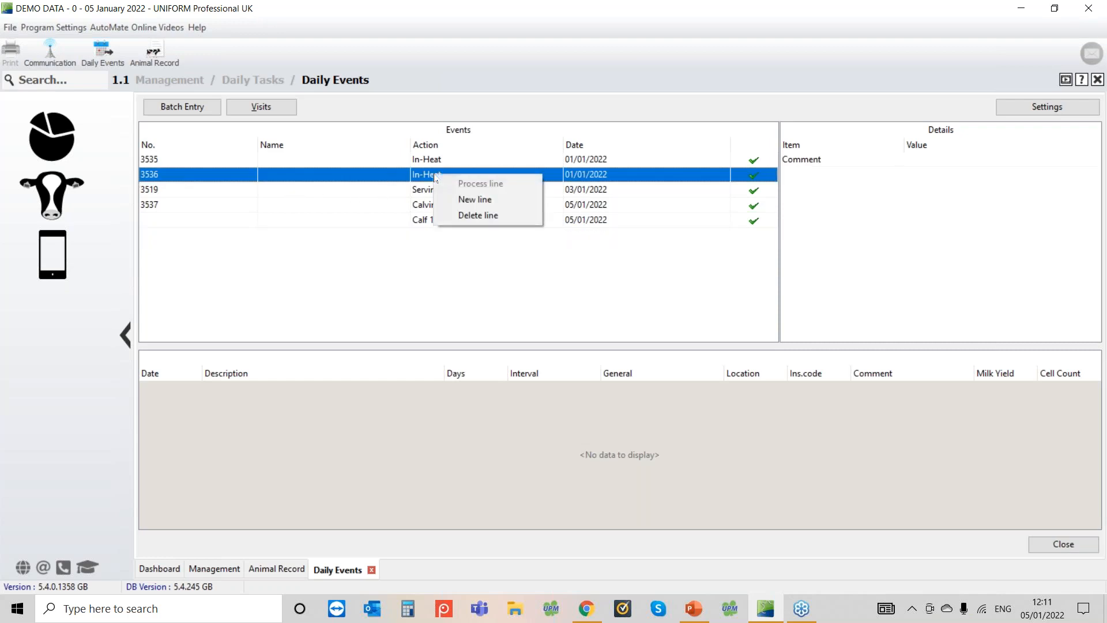
{"action": "left_click", "coordinate": [483, 216]}
{"action": "left_click", "coordinate": [528, 323]}
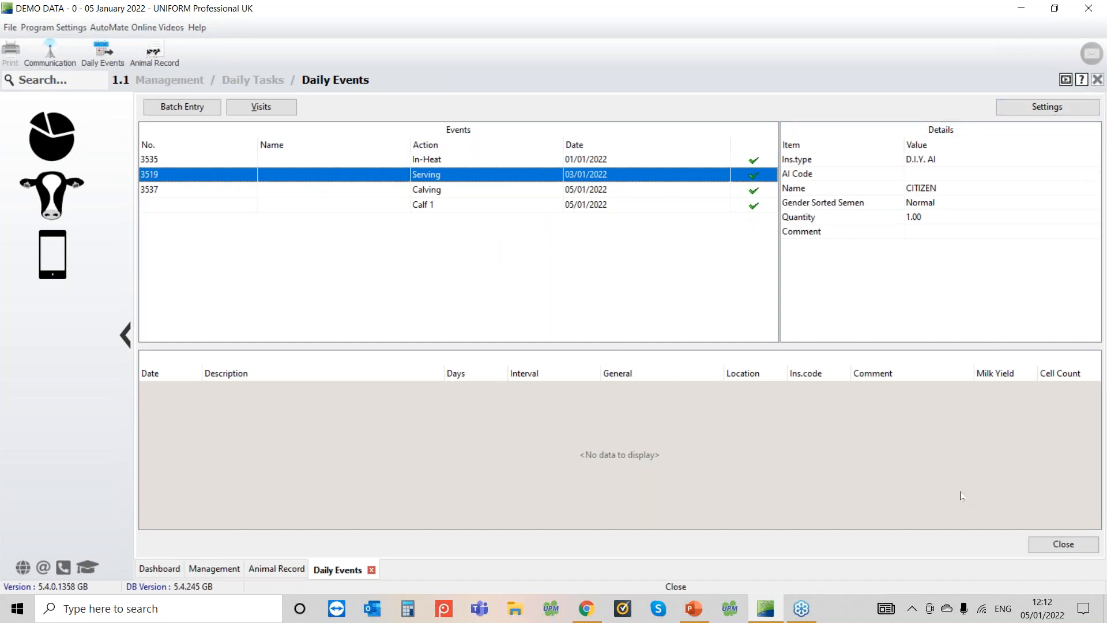
Close Daily Events and open the Animal Record of animal 3519 from the daily tasks
{"action": "left_click", "coordinate": [1051, 544]}
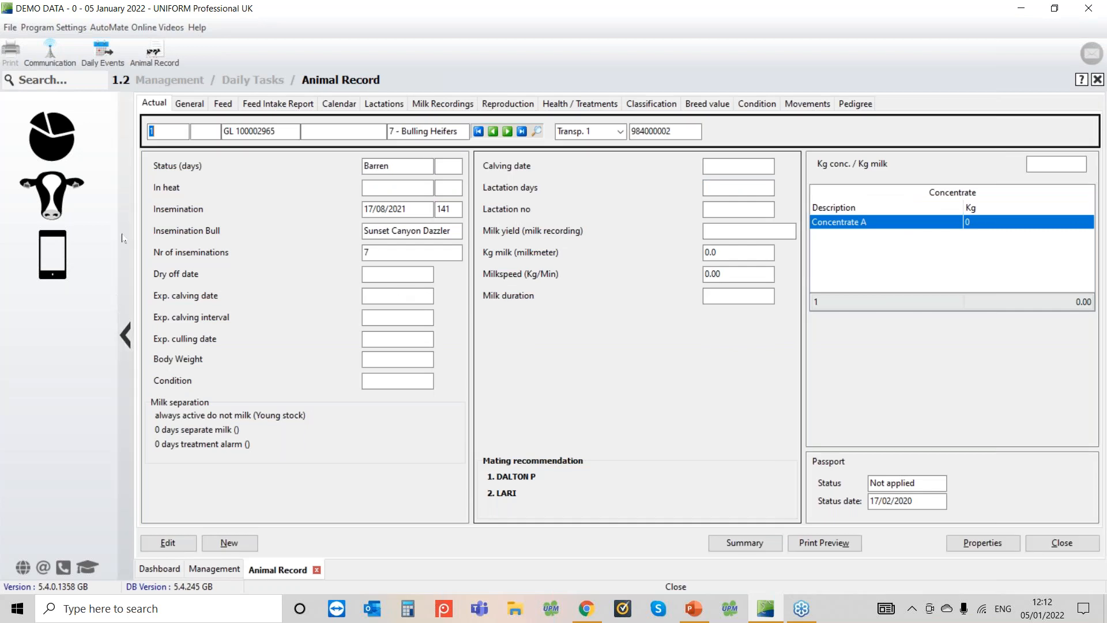
{"action": "left_click", "coordinate": [43, 189]}
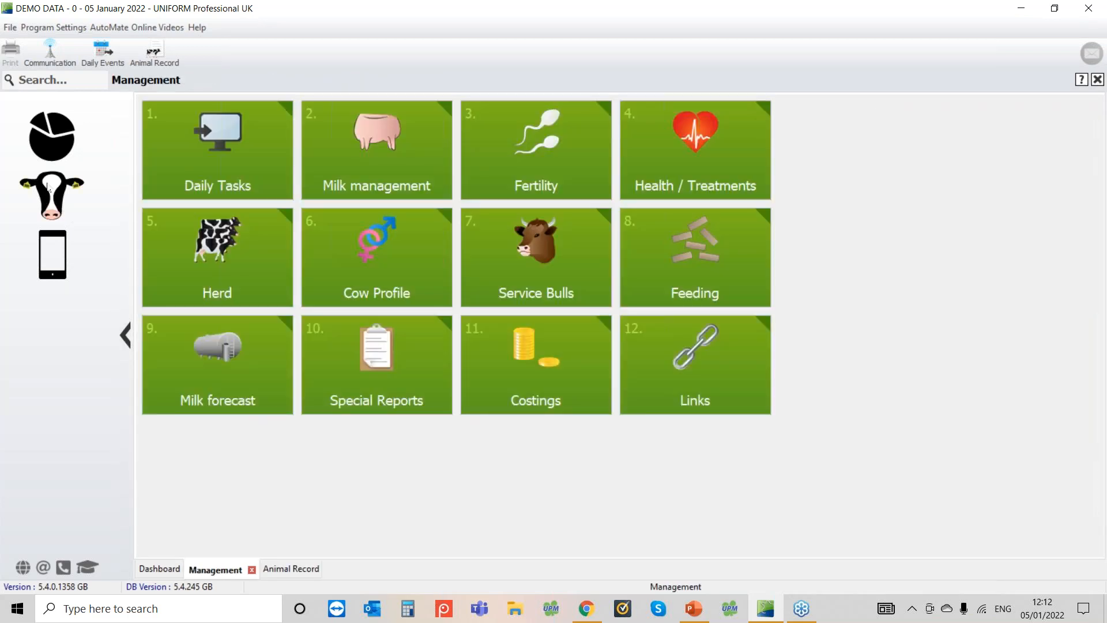
{"action": "left_click", "coordinate": [200, 150]}
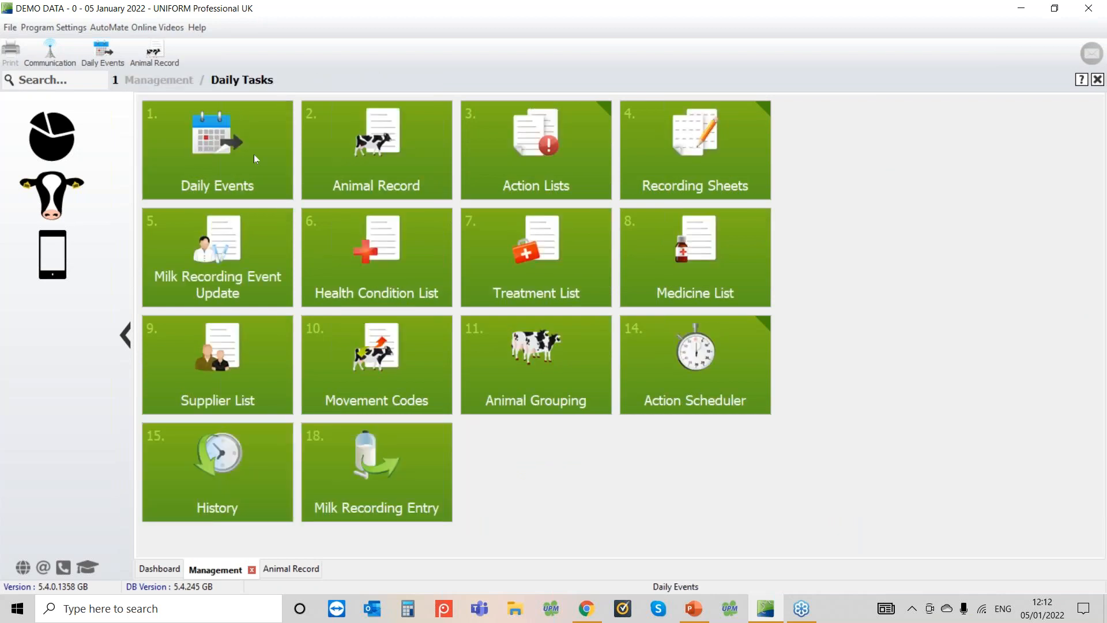
{"action": "left_click", "coordinate": [375, 150]}
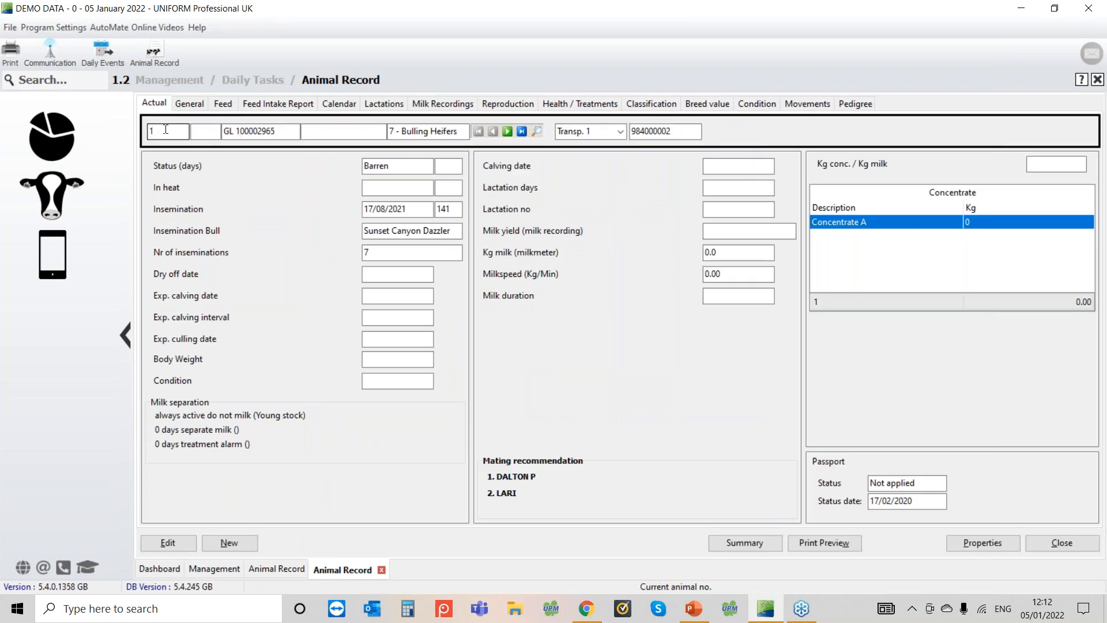
{"action": "type", "text": "3519"}
{"action": "key", "text": "Return"}
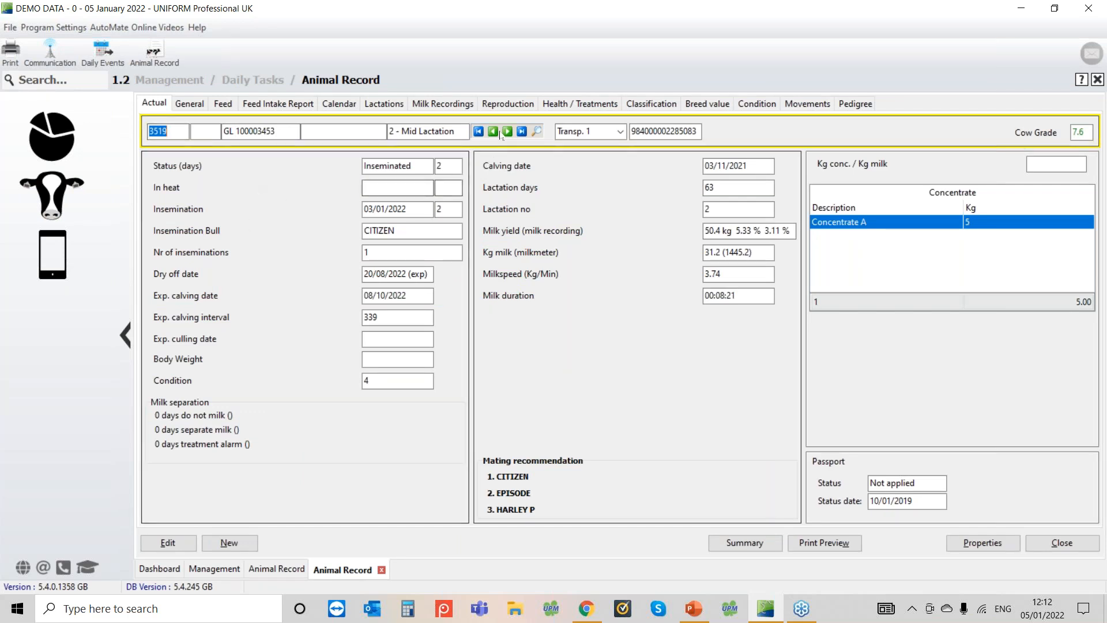
Delete the D.I.Y. AI service dated 03/01/2022 from animal 3519's reproduction records and return to its current overview
{"action": "left_click", "coordinate": [514, 108]}
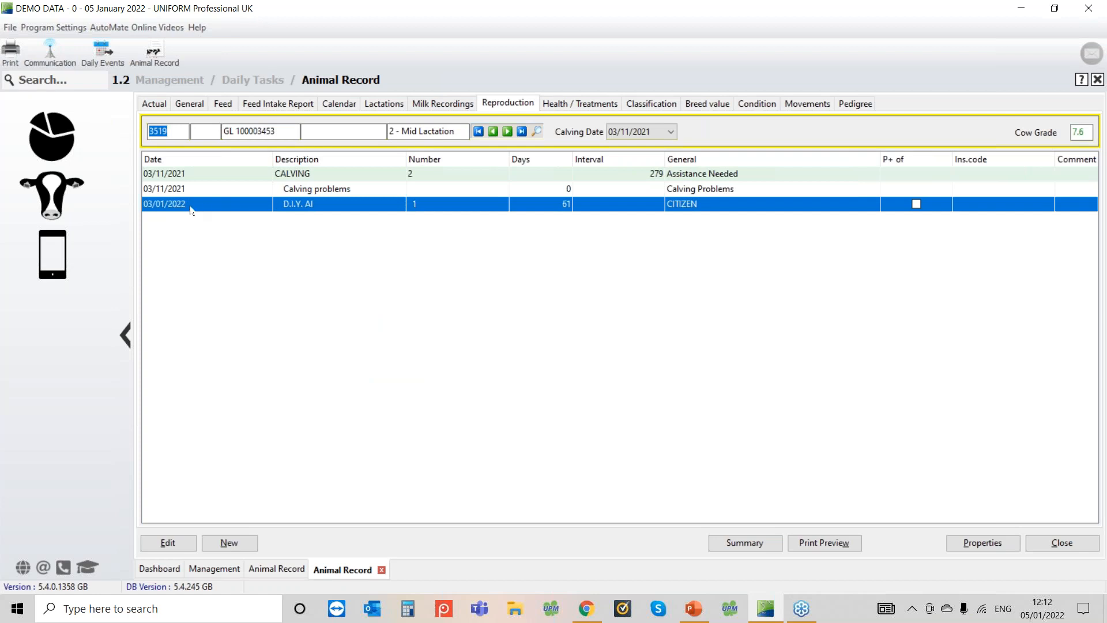
{"action": "left_click", "coordinate": [179, 543]}
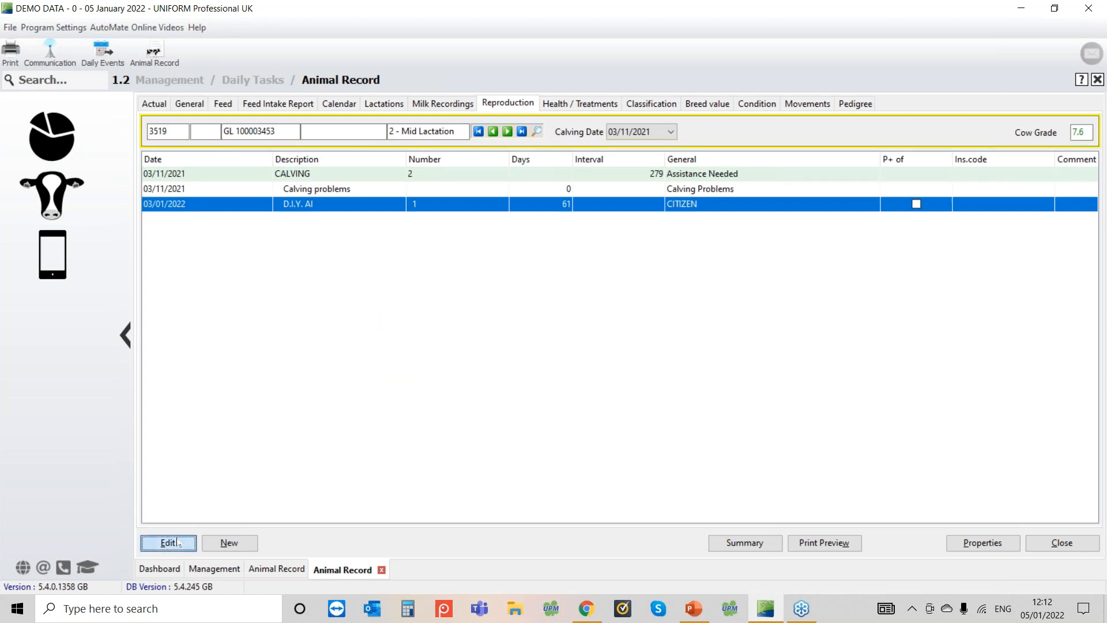
{"action": "left_click", "coordinate": [439, 442]}
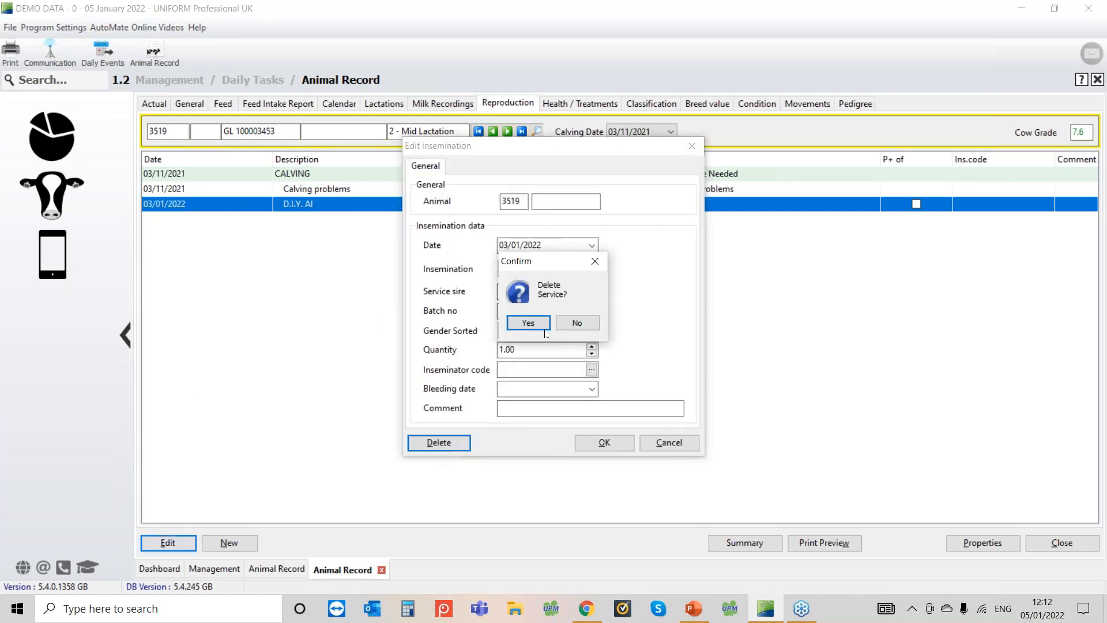
{"action": "left_click", "coordinate": [529, 323]}
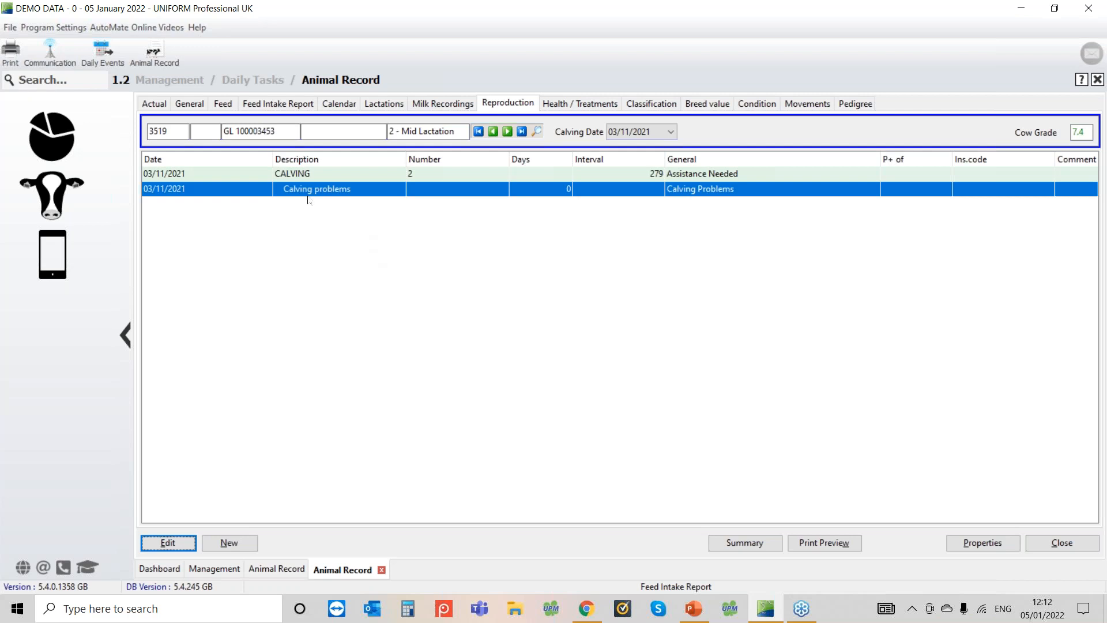
{"action": "left_click", "coordinate": [162, 108]}
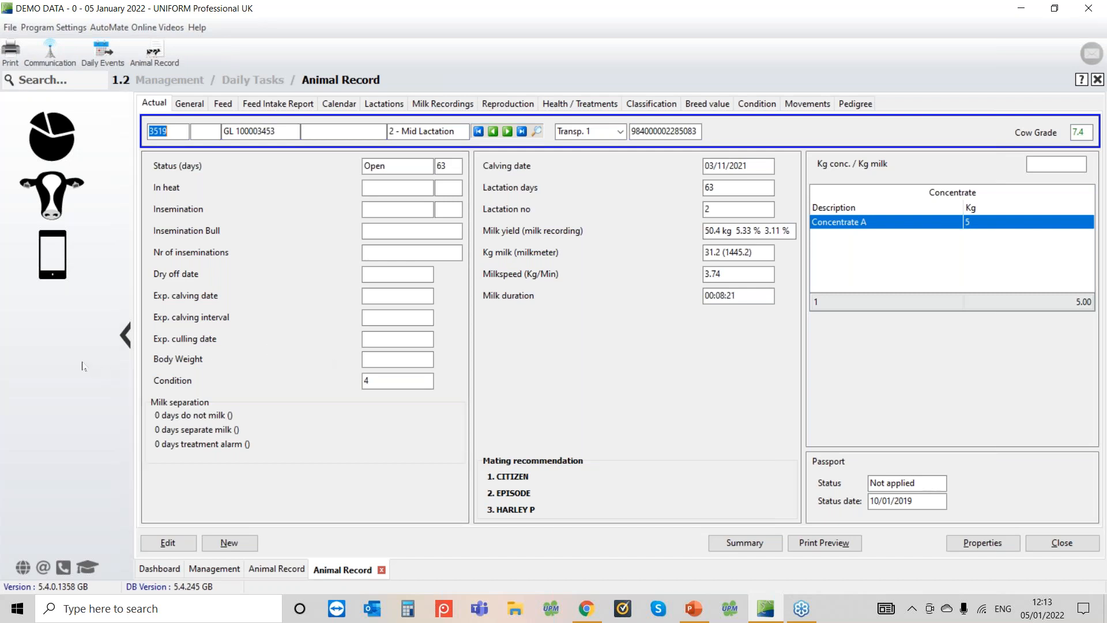
Look at the Bull File import of the CIS Web Services link, decline receiving data and close it
{"action": "left_click", "coordinate": [48, 194]}
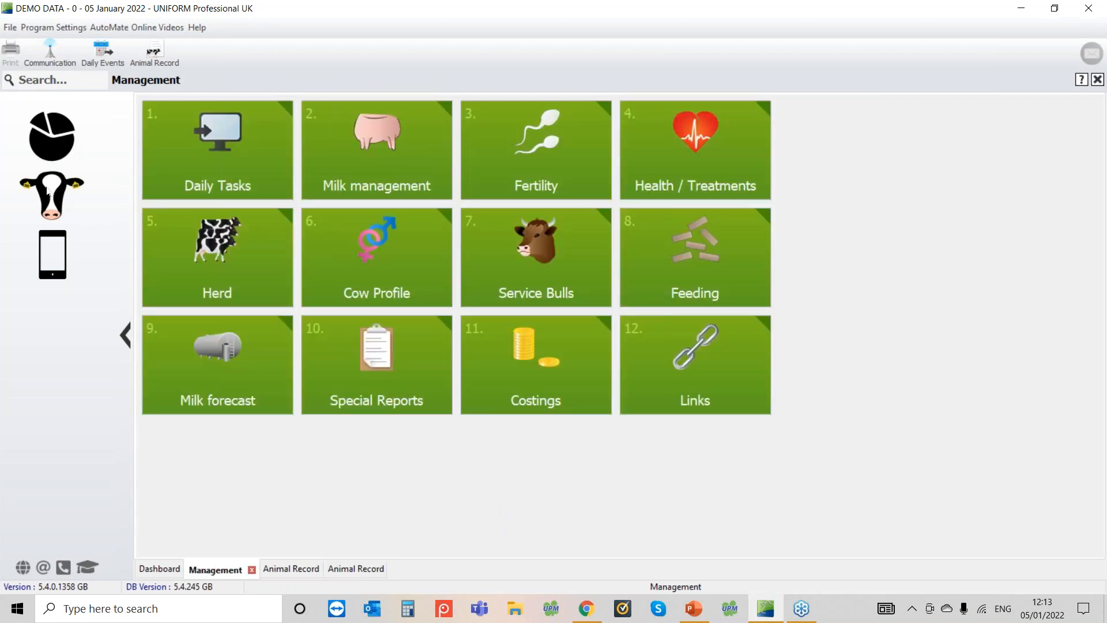
{"action": "left_click", "coordinate": [690, 371]}
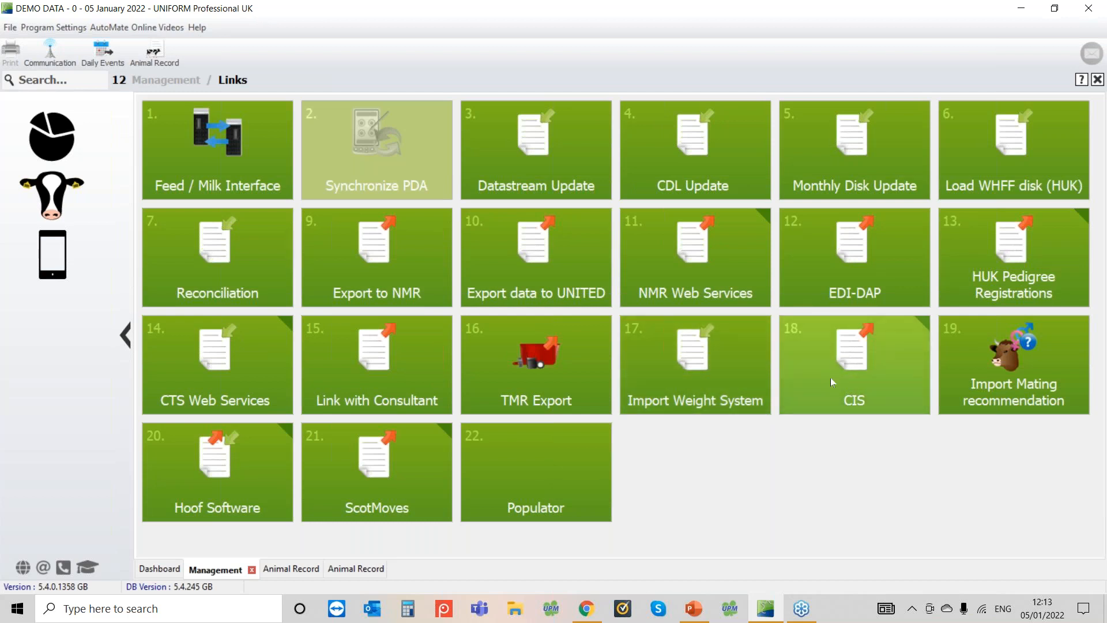
{"action": "left_click", "coordinate": [848, 369]}
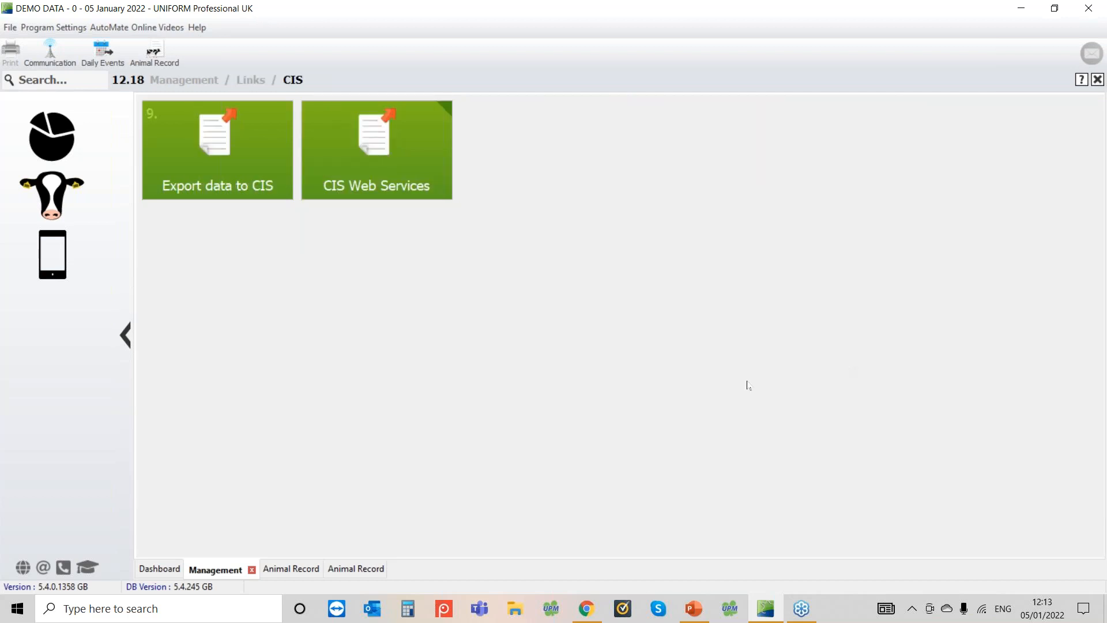
{"action": "left_click", "coordinate": [402, 153]}
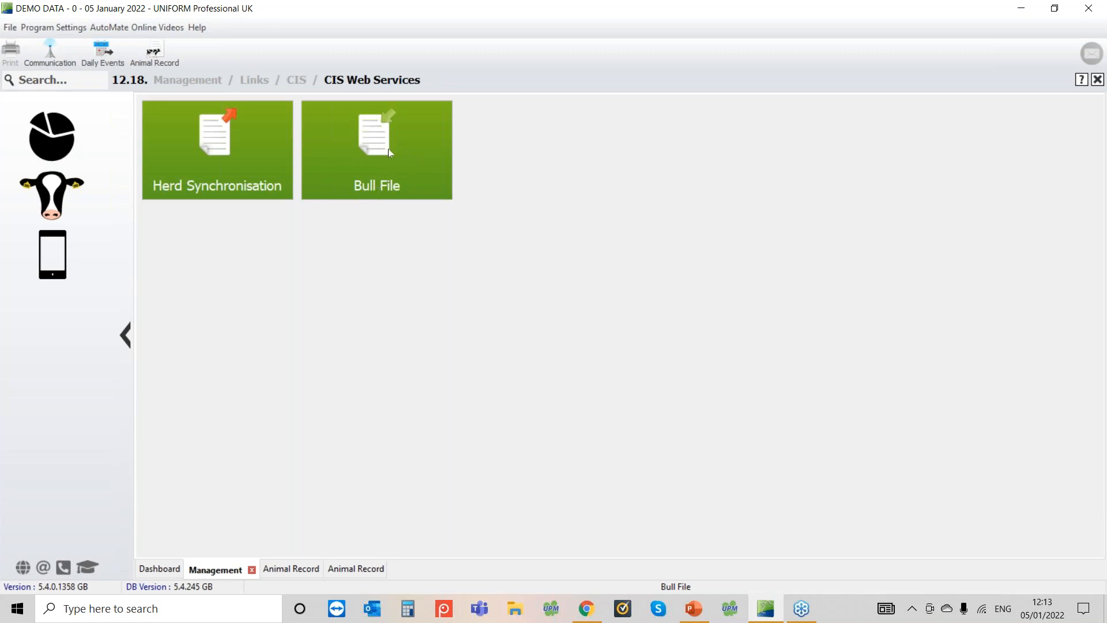
{"action": "left_click", "coordinate": [388, 149]}
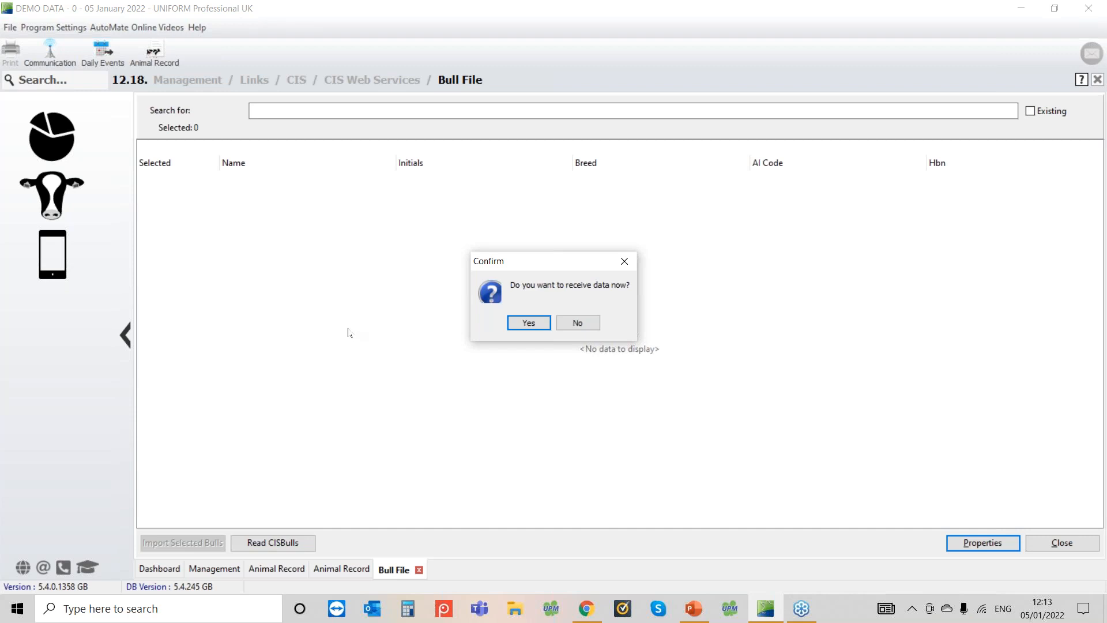
{"action": "left_click", "coordinate": [578, 323]}
{"action": "left_click", "coordinate": [1063, 543]}
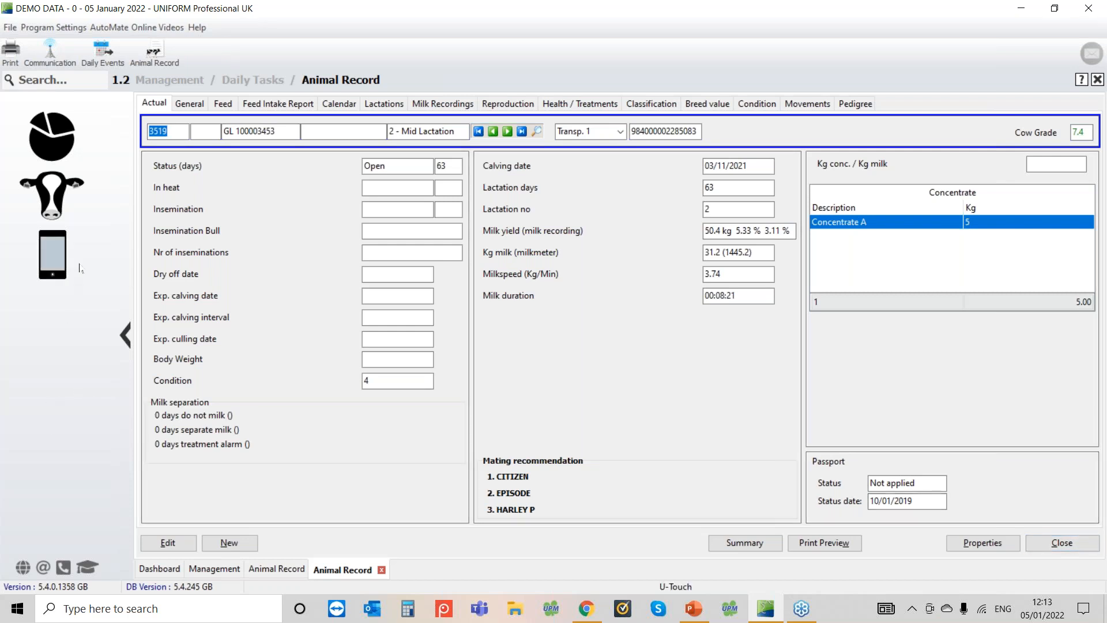
Start a new bull in the service bulls' Bull Record and open the NMR bull search
{"action": "left_click", "coordinate": [48, 187]}
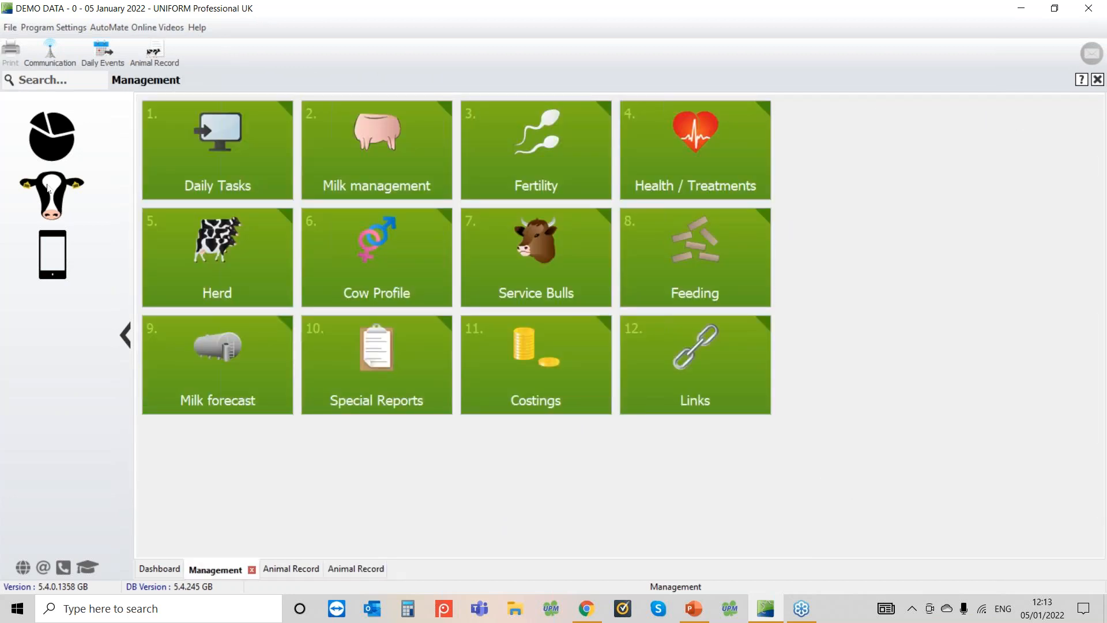
{"action": "left_click", "coordinate": [504, 248]}
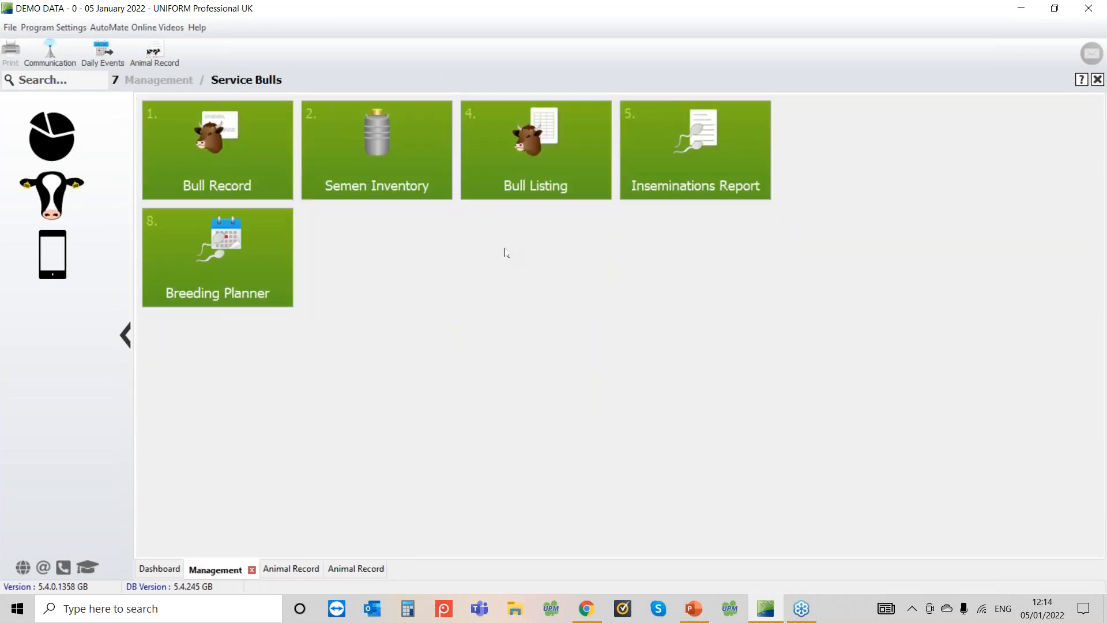
{"action": "left_click", "coordinate": [246, 151]}
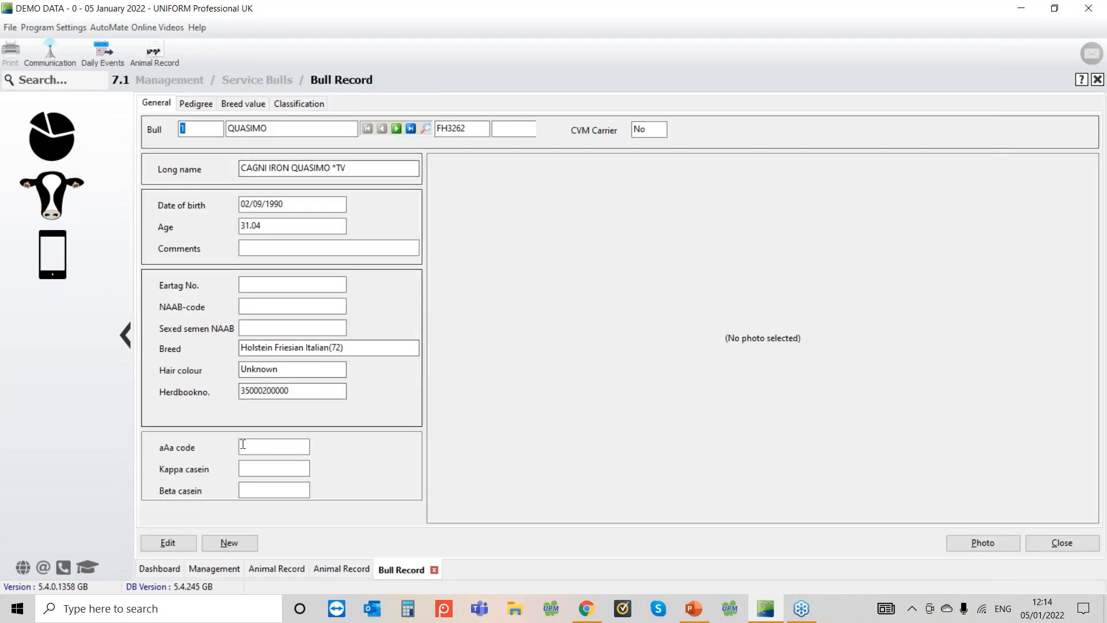
{"action": "left_click", "coordinate": [234, 548]}
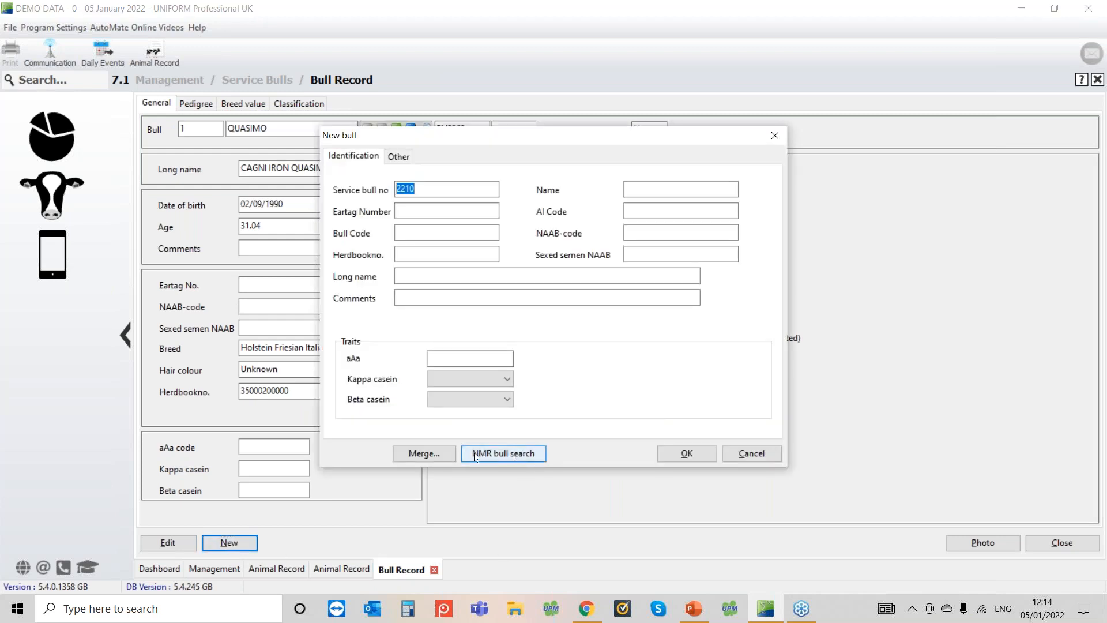
{"action": "left_click", "coordinate": [521, 456]}
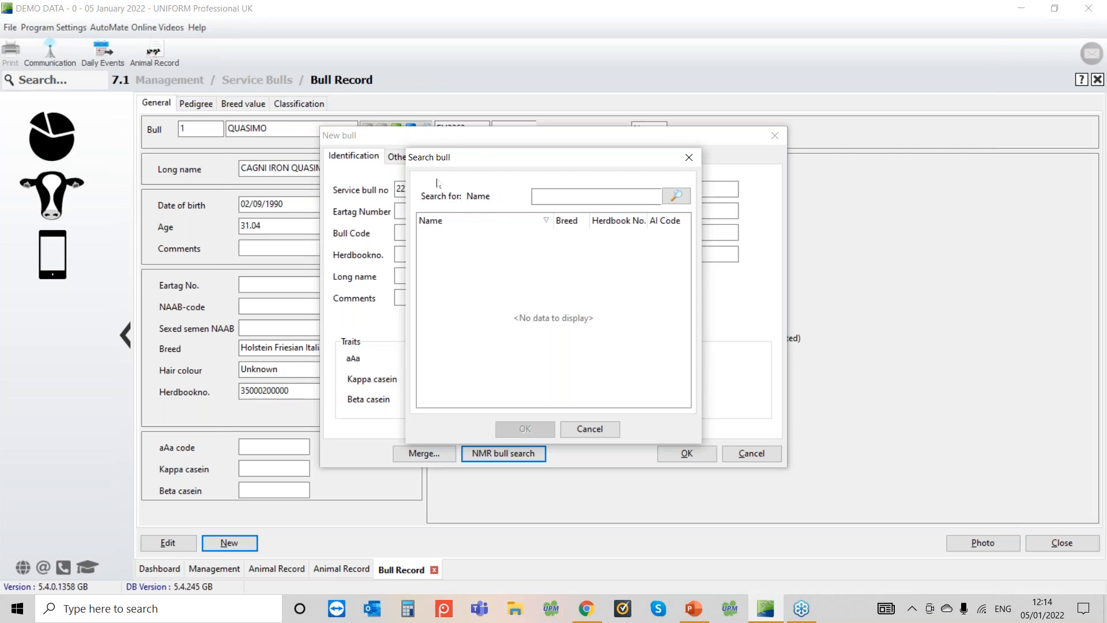
Search the NMR bulls by name for rocky and load HILLSTONE ROCKY into the new bull record
{"action": "left_click", "coordinate": [669, 224]}
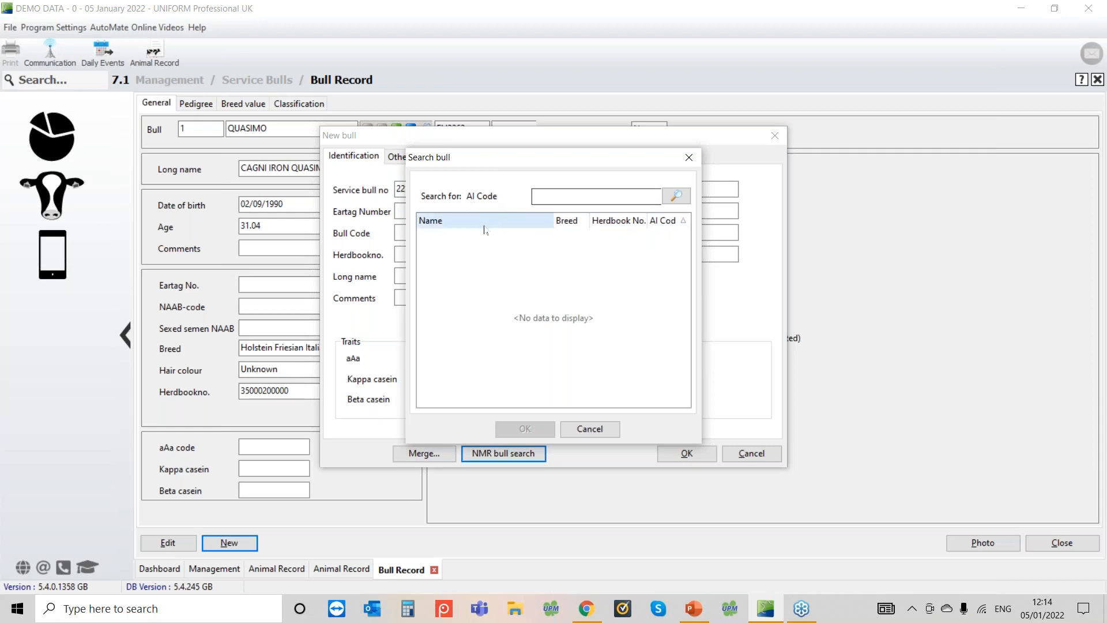
{"action": "left_click", "coordinate": [467, 224]}
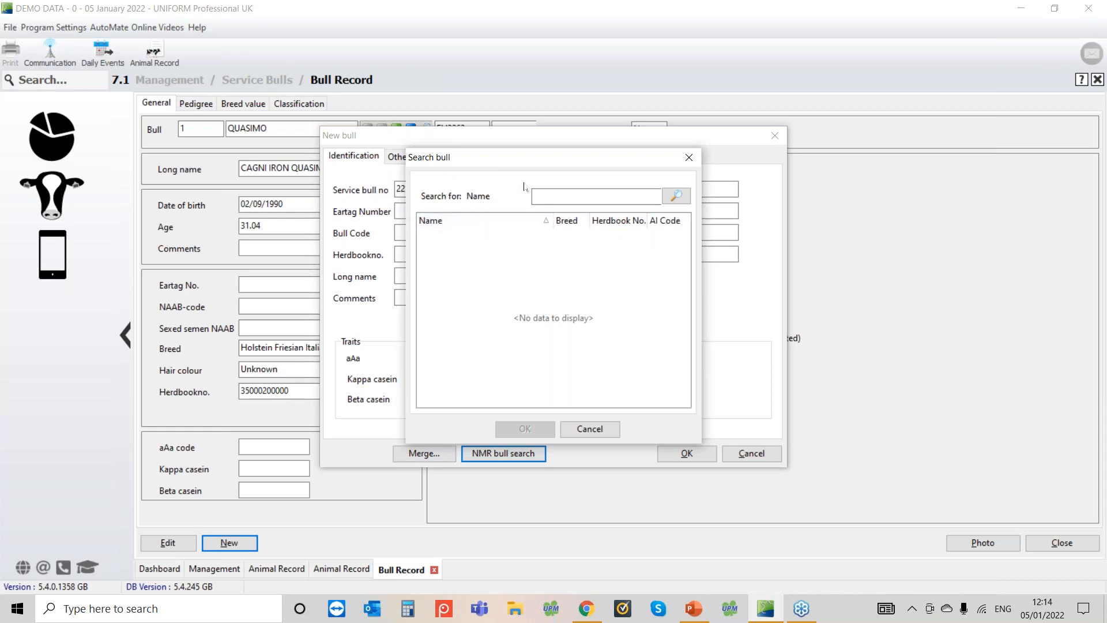
{"action": "type", "text": "rocky"}
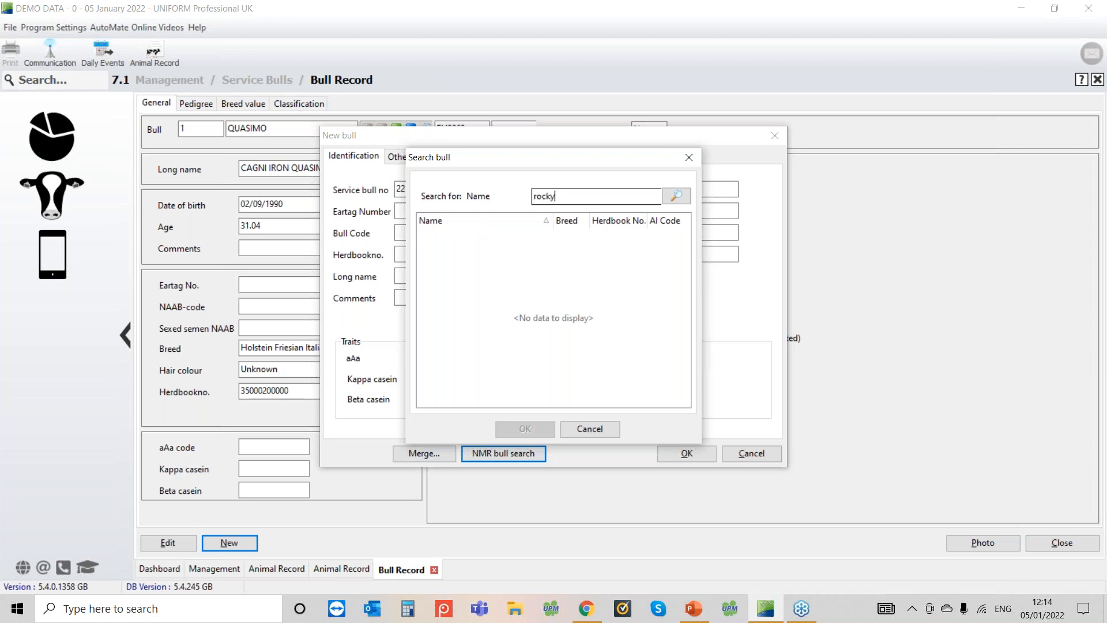
{"action": "key", "text": "Return"}
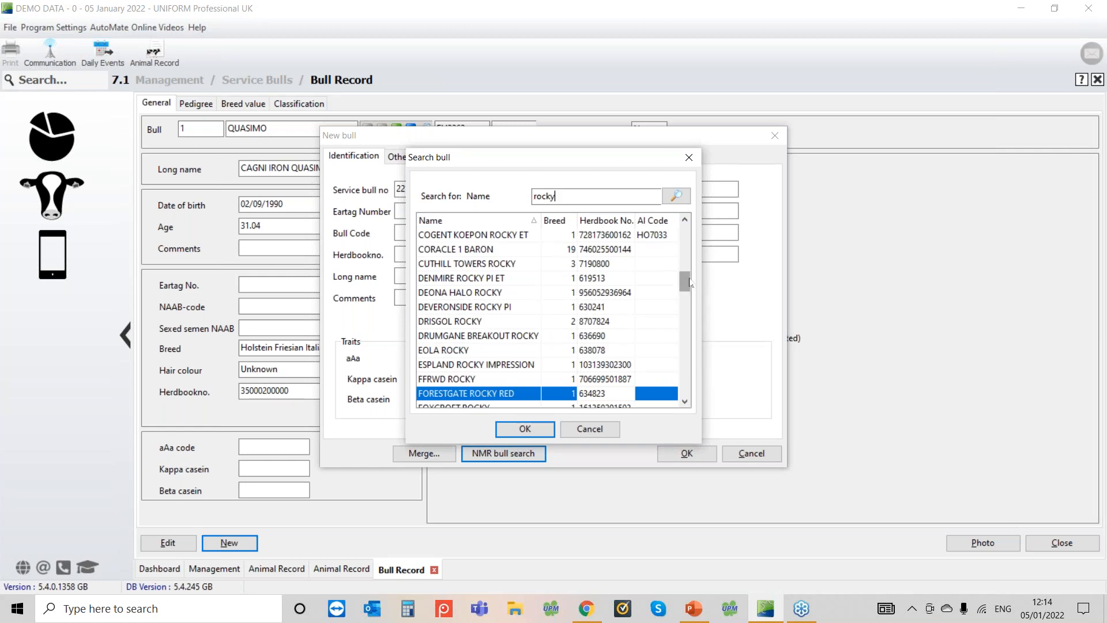
{"action": "left_click_drag", "start_coordinate": [690, 282], "coordinate": [692, 309]}
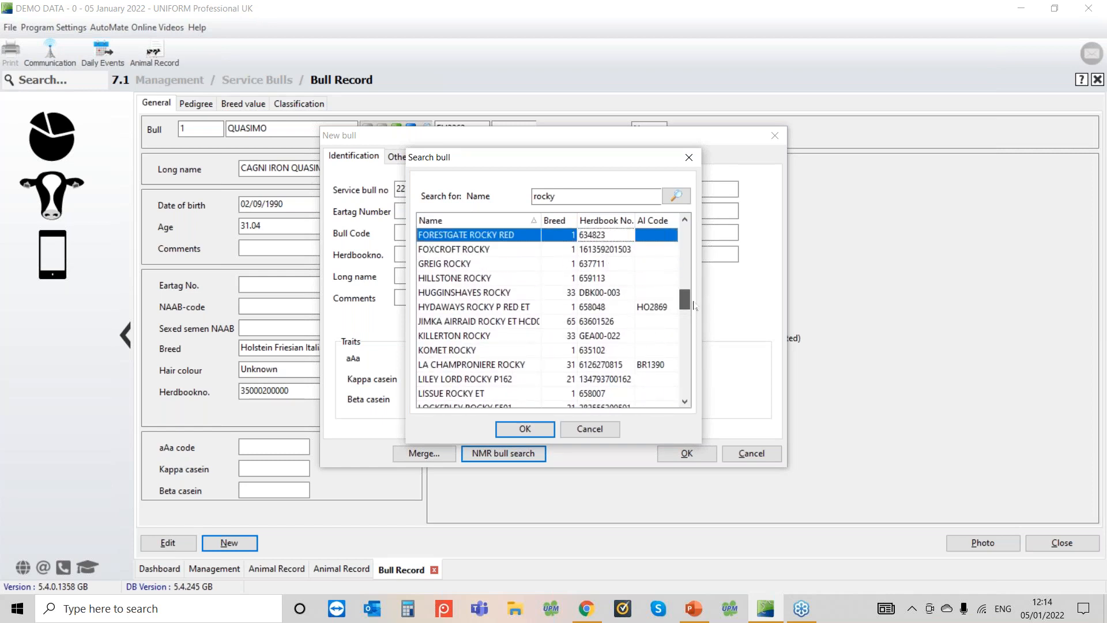
{"action": "left_click", "coordinate": [429, 279]}
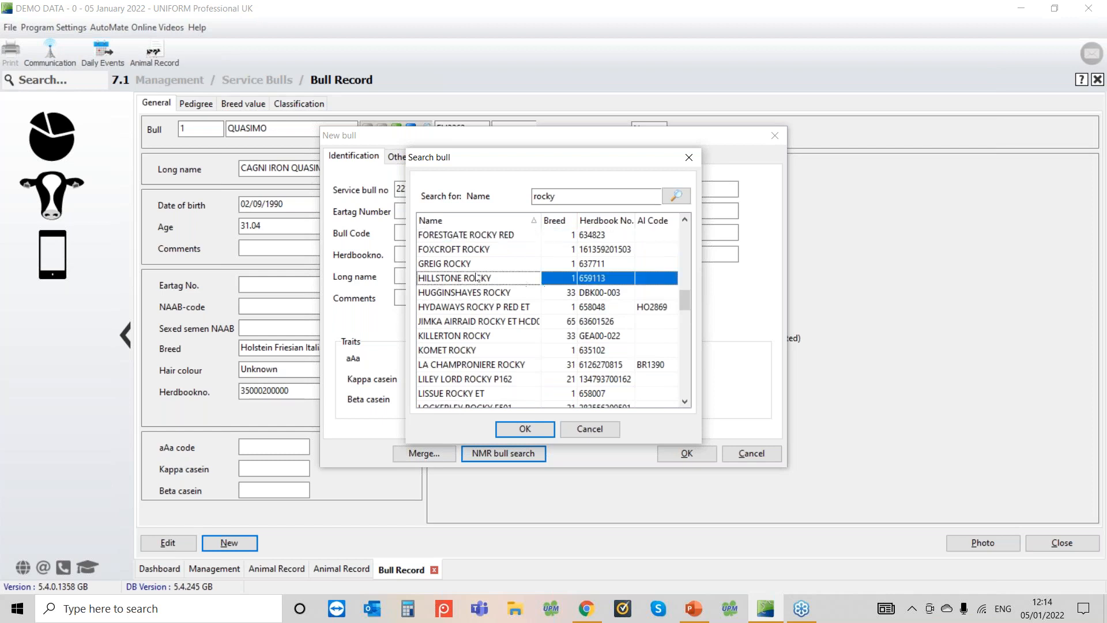
{"action": "left_click", "coordinate": [514, 431]}
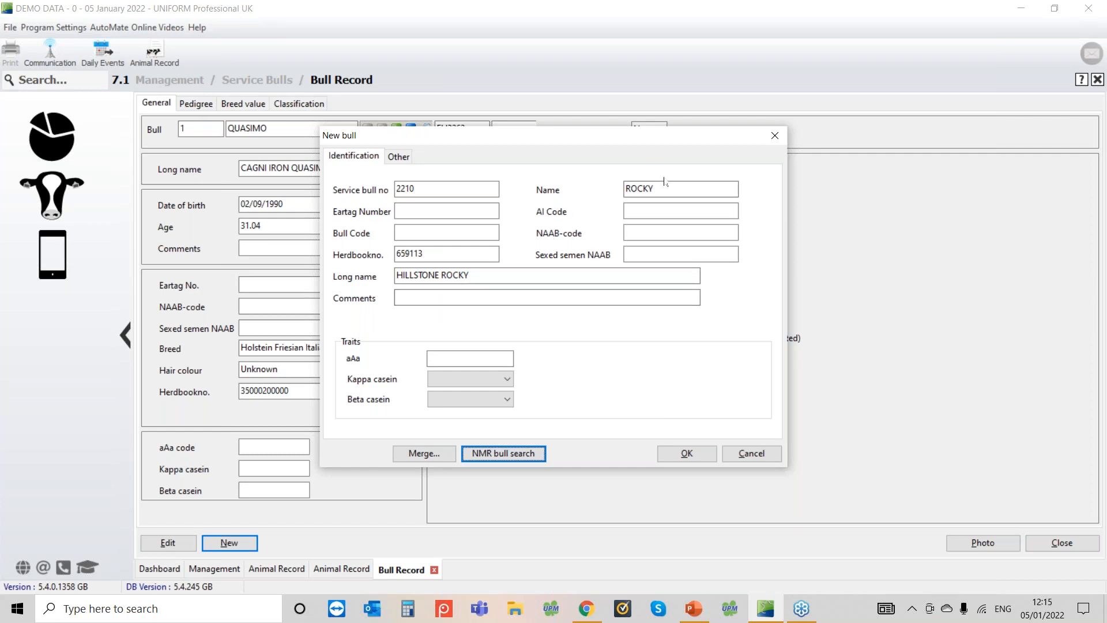
Copy the bull's name ROCKY into its Eartag Number and save the new bull
{"action": "double_click", "coordinate": [640, 188]}
{"action": "right_click", "coordinate": [639, 186]}
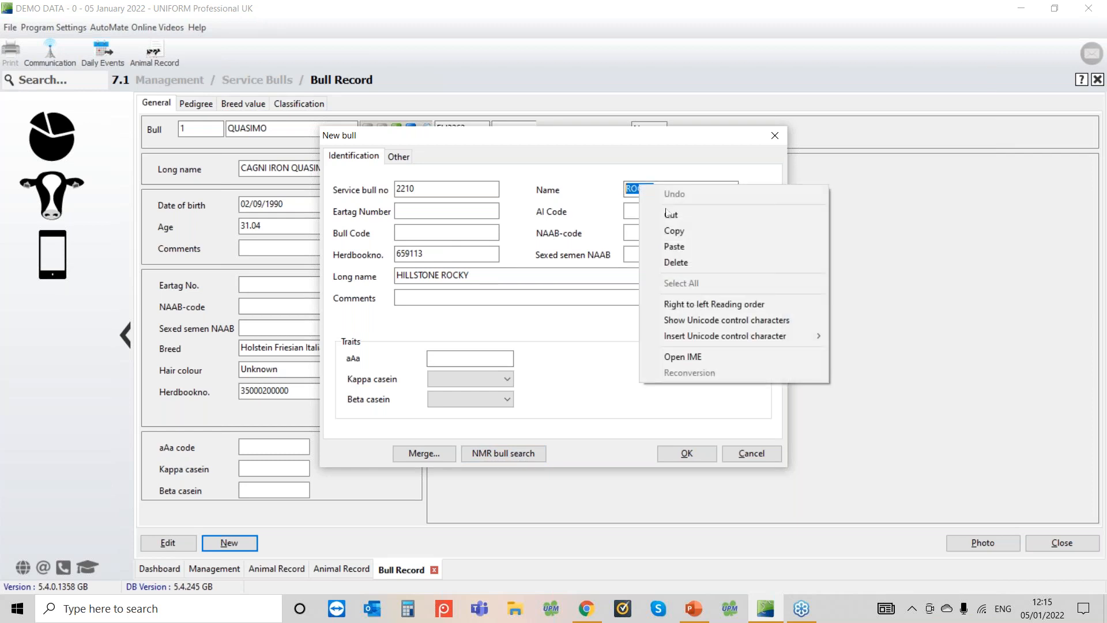
{"action": "left_click", "coordinate": [672, 226]}
{"action": "left_click", "coordinate": [440, 211]}
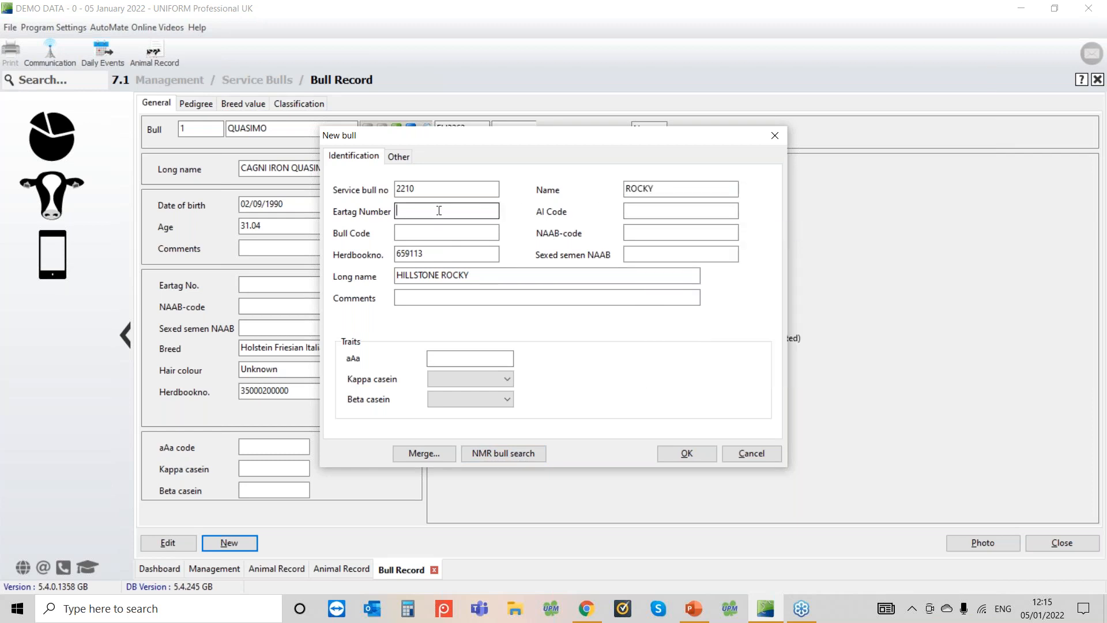
{"action": "right_click", "coordinate": [441, 212]}
{"action": "left_click", "coordinate": [478, 273]}
{"action": "left_click", "coordinate": [687, 454]}
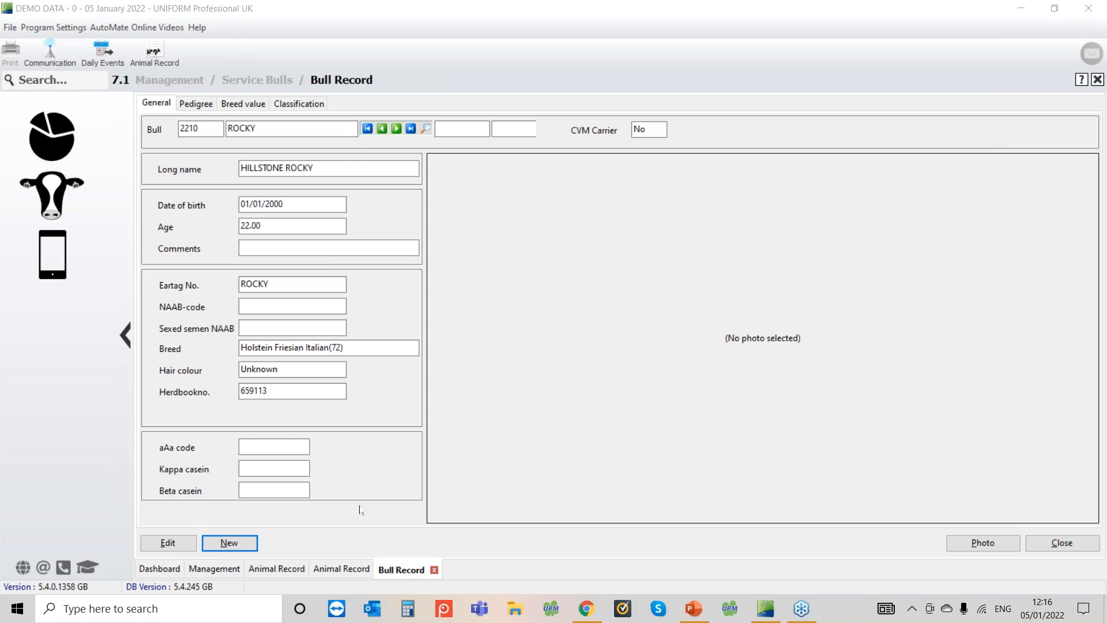
Open Daily Events, then look up an inseminated cow's number in the dashboard's list of inseminated animals
{"action": "left_click", "coordinate": [103, 52]}
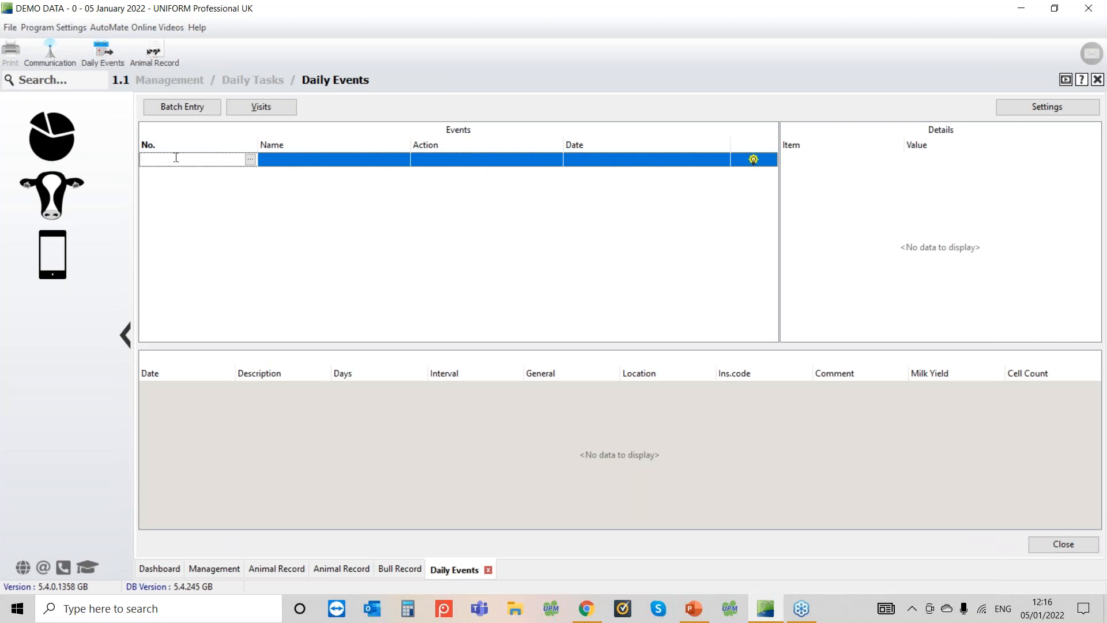
{"action": "left_click", "coordinate": [48, 138]}
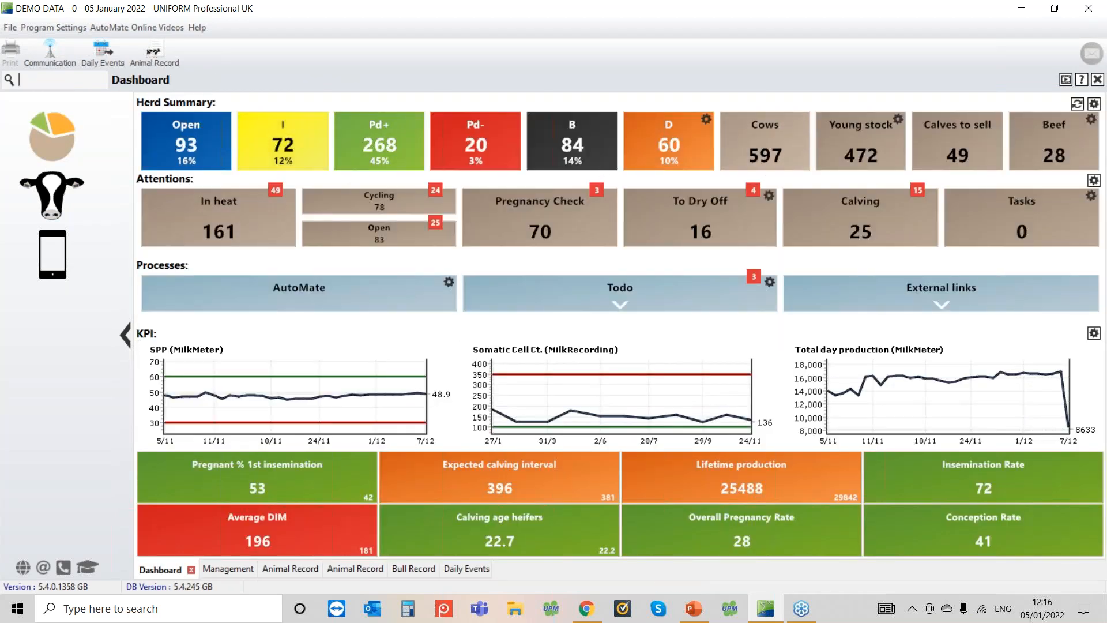
{"action": "left_click", "coordinate": [287, 132]}
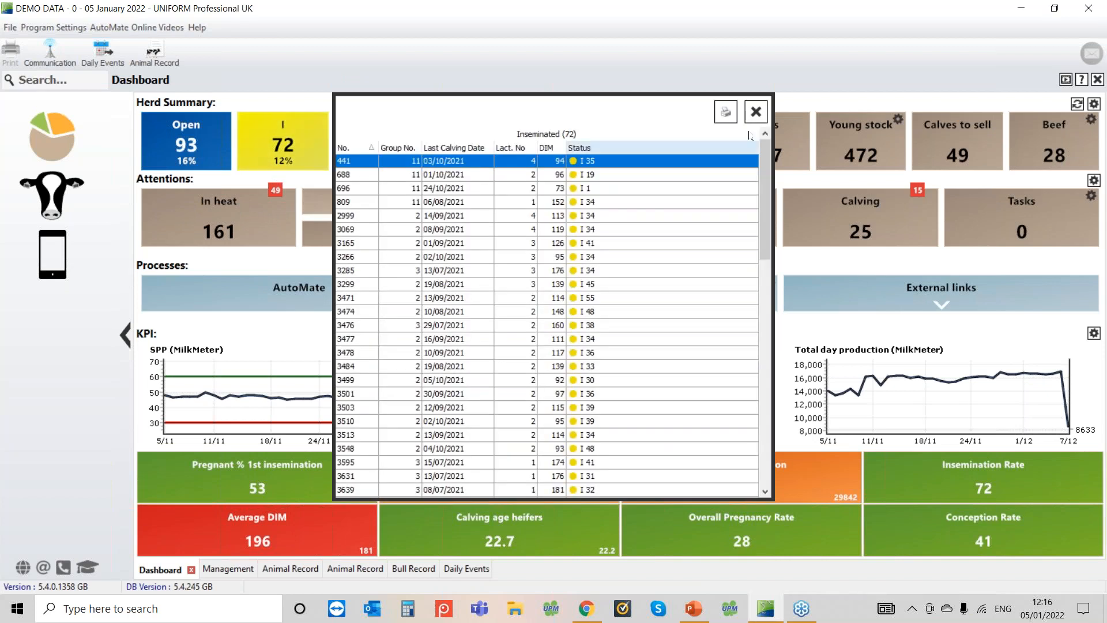
{"action": "left_click", "coordinate": [756, 111]}
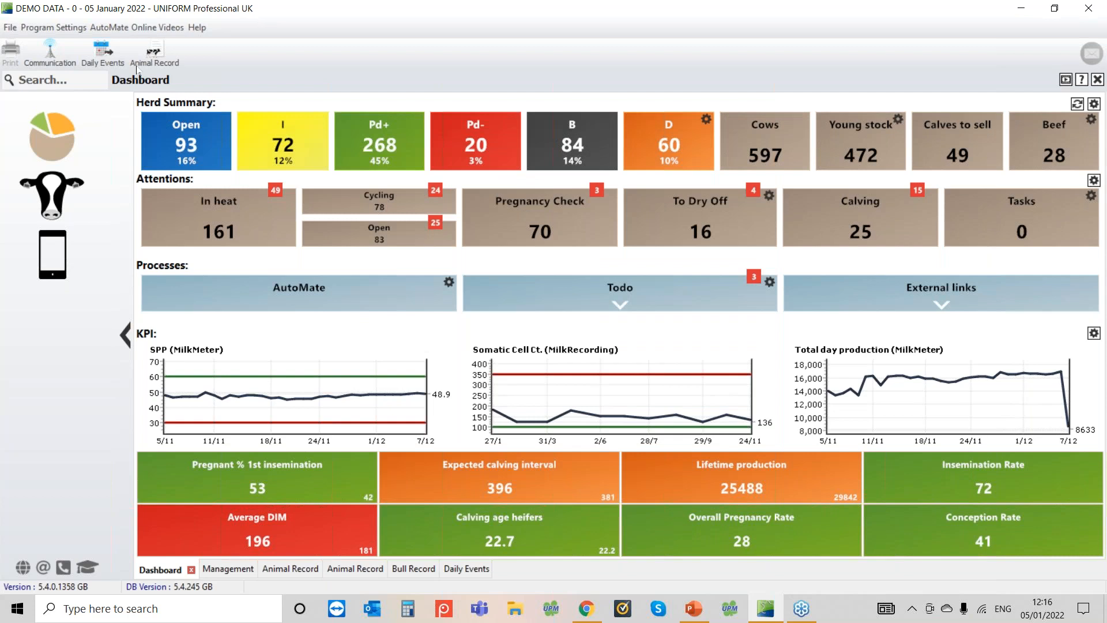
Enter a Pregnancy Status event for cow 441 in Daily Events, dated 05/01/2022
{"action": "left_click", "coordinate": [466, 569]}
{"action": "type", "text": "441"}
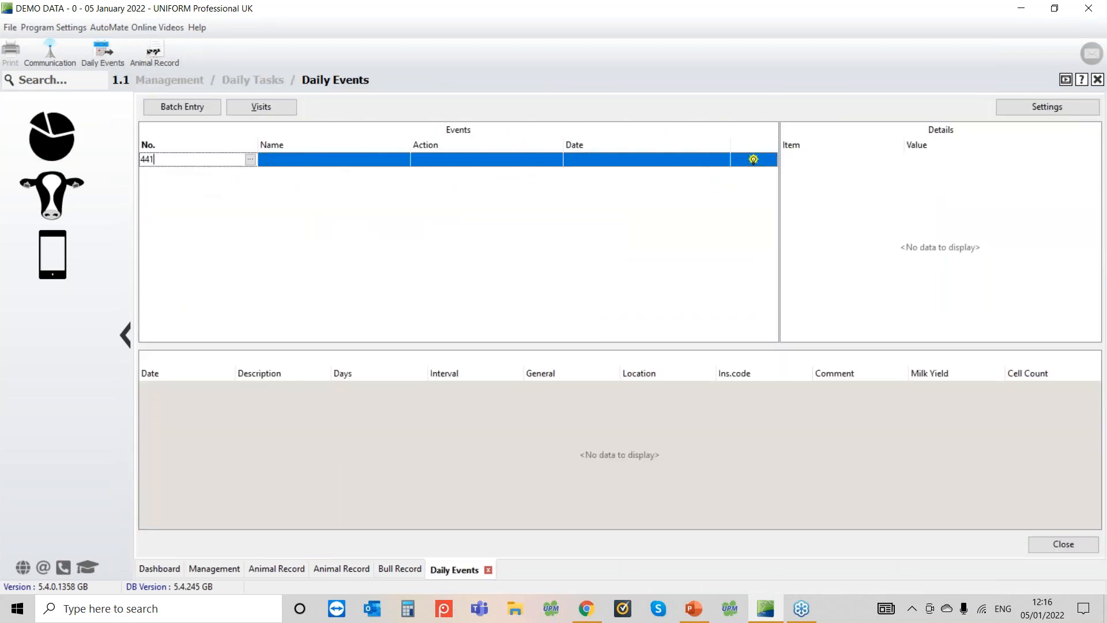
{"action": "key", "text": "Return"}
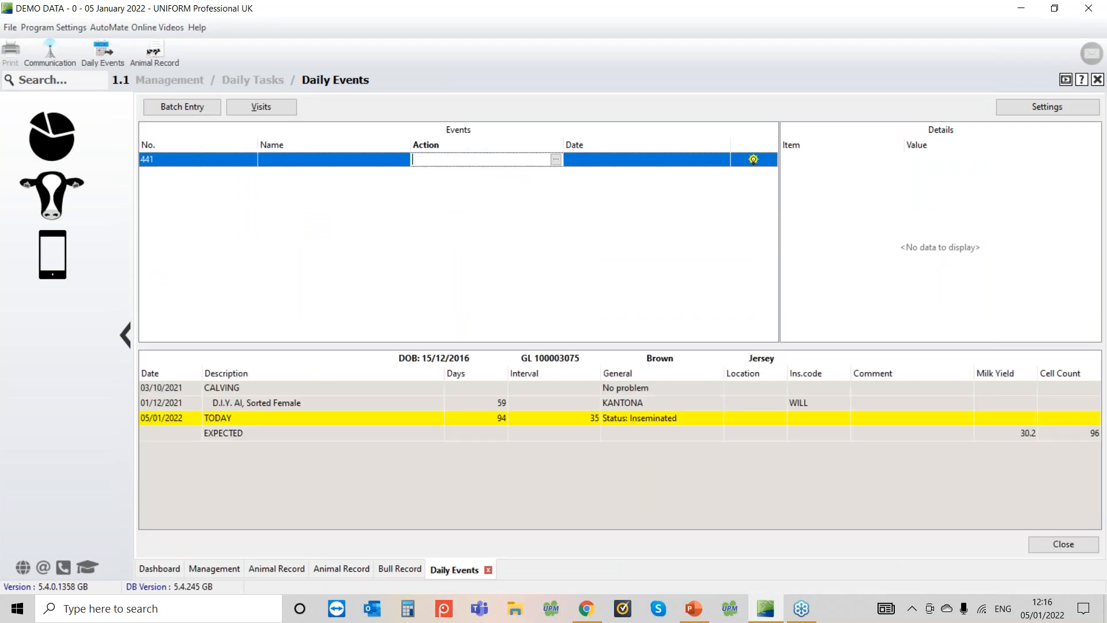
{"action": "type", "text": "Pregnancy Status"}
{"action": "key", "text": "Return"}
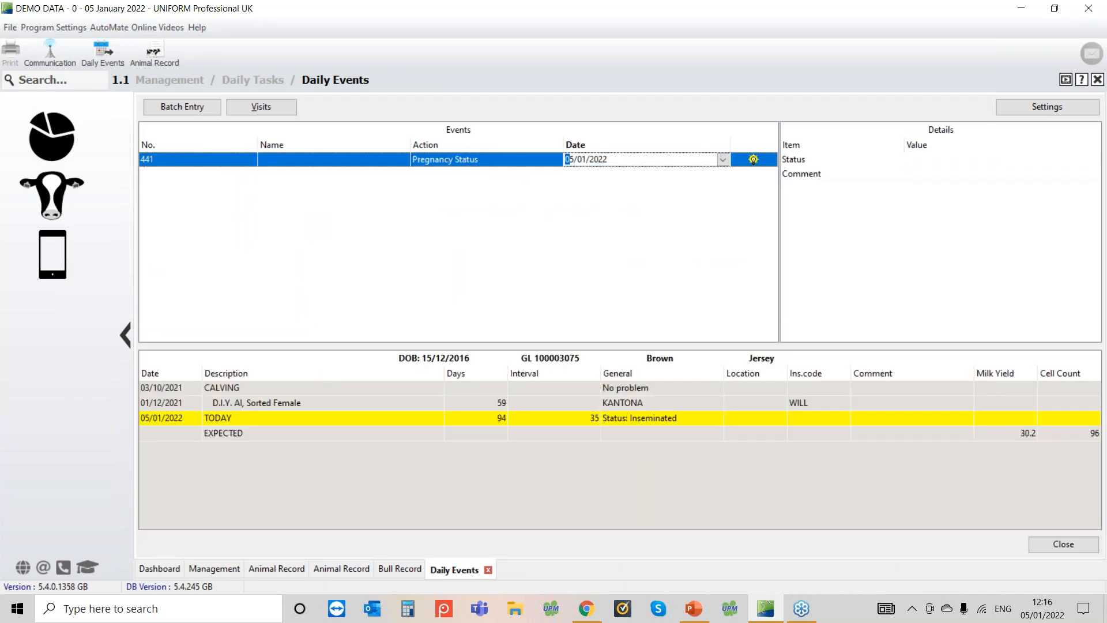
{"action": "key", "text": "Return"}
{"action": "key", "text": "Return"}
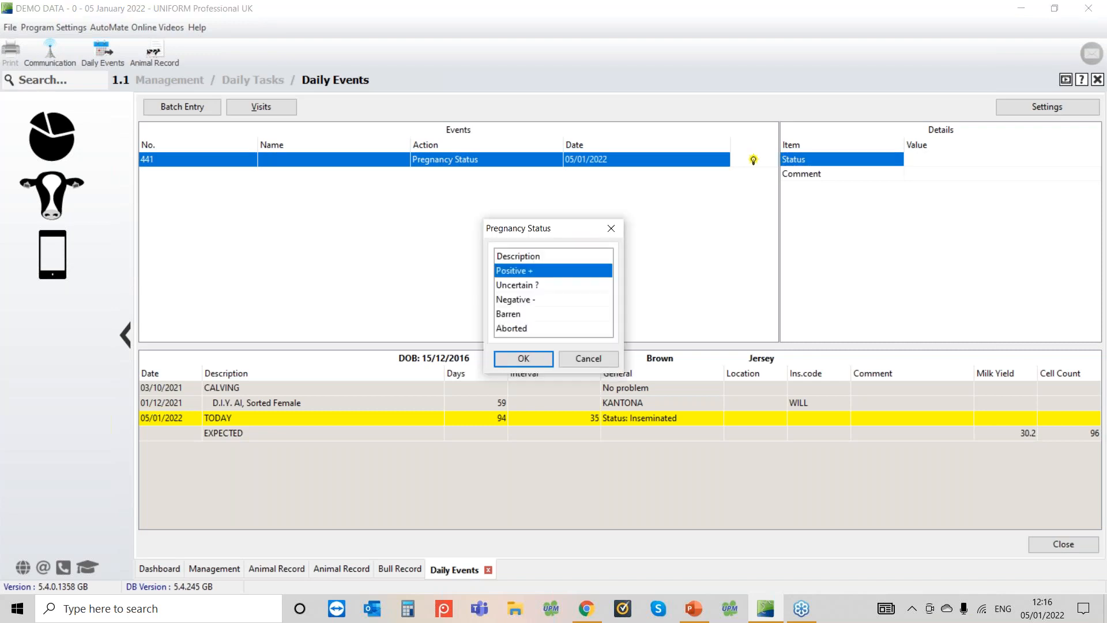
Set cow 441's pregnancy status to Positive +, leaving the comment empty
{"action": "left_click", "coordinate": [754, 278]}
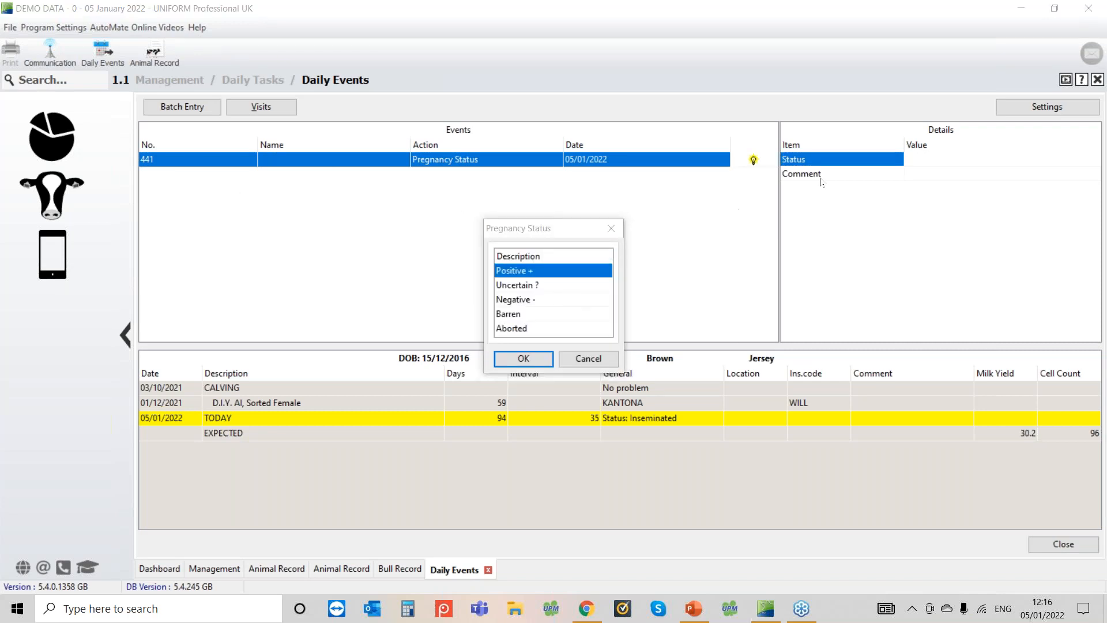
{"action": "left_click", "coordinate": [566, 272]}
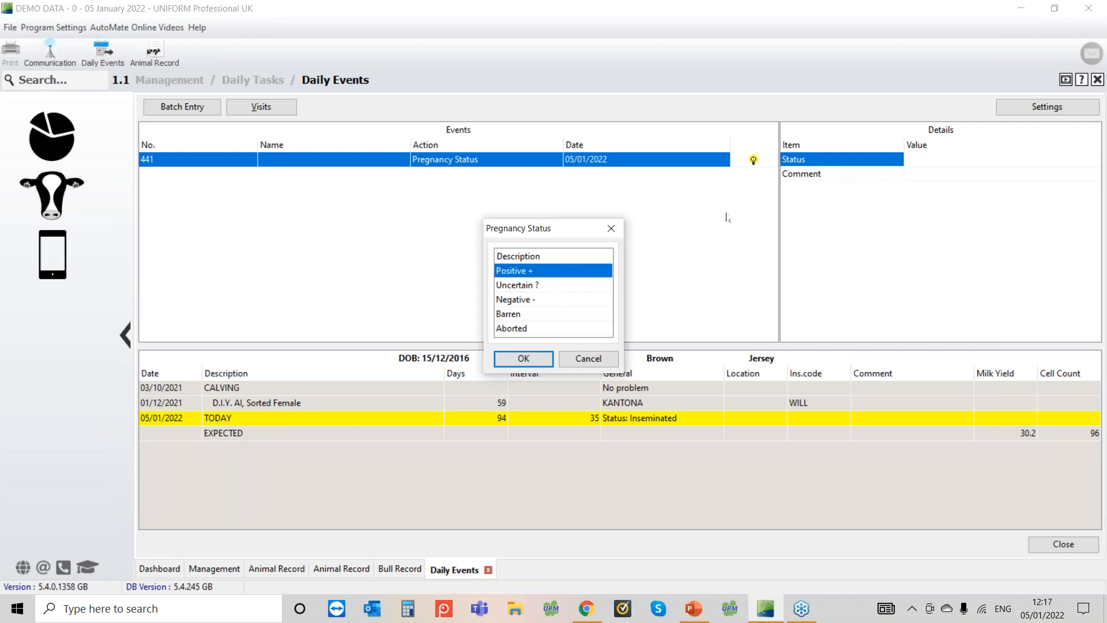
{"action": "left_click", "coordinate": [858, 323]}
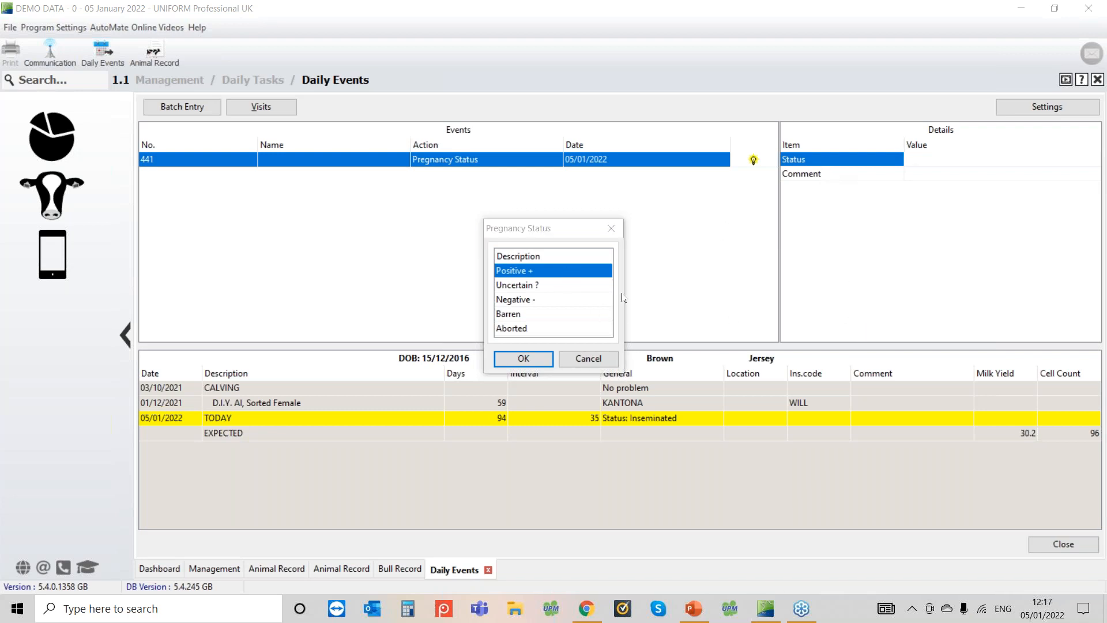
{"action": "left_click", "coordinate": [526, 355]}
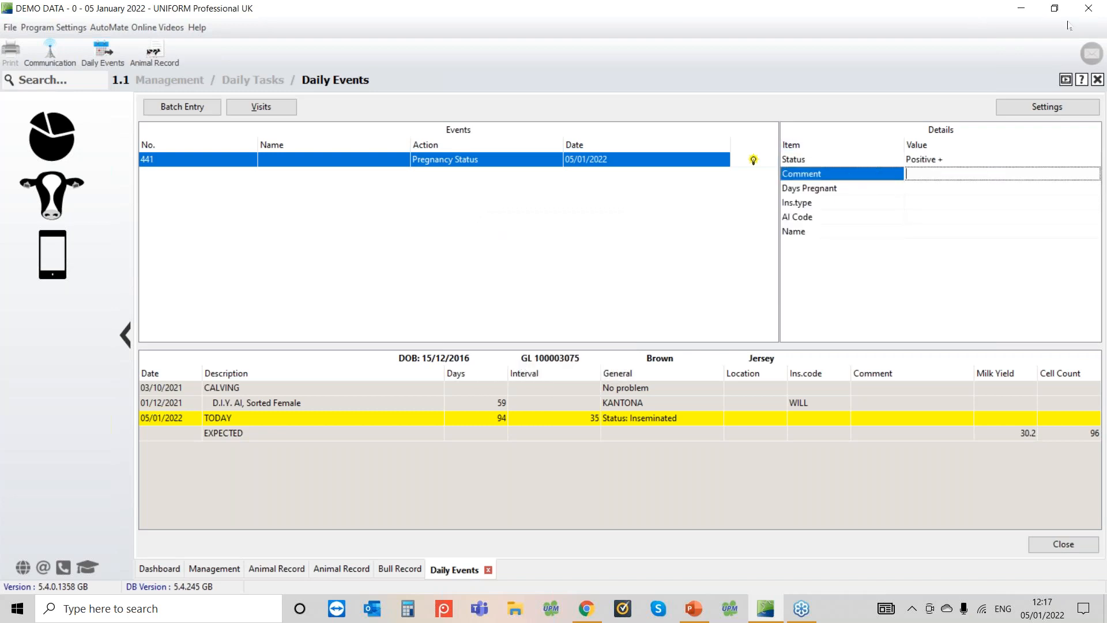
{"action": "left_click", "coordinate": [890, 185]}
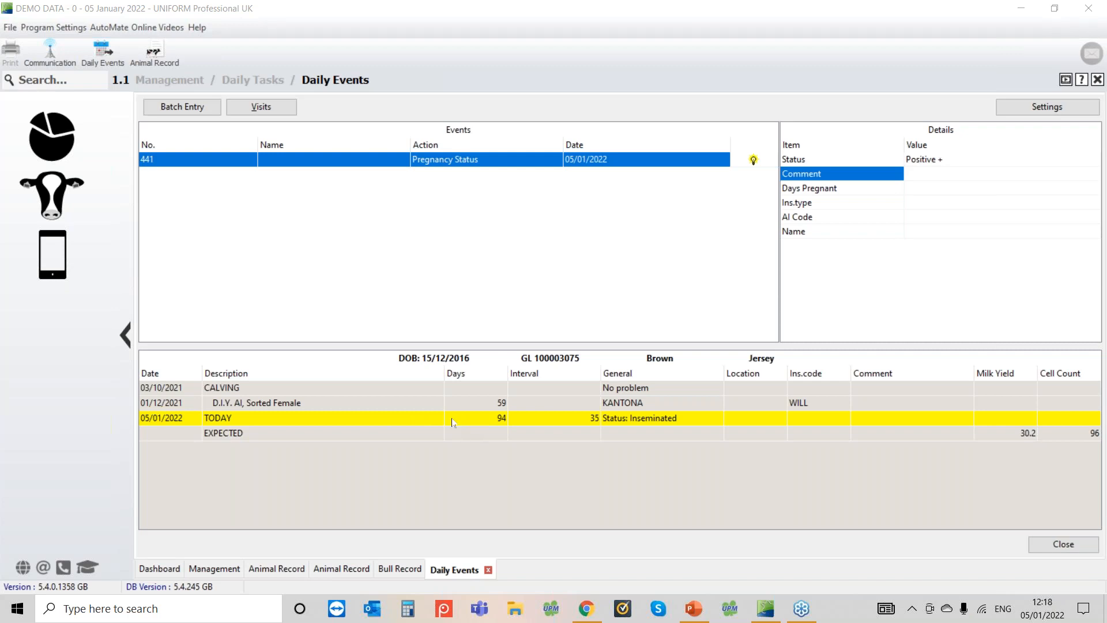
Open the Animal Record from Daily Tasks and start an animal search that includes historic animals
{"action": "left_click", "coordinate": [52, 208]}
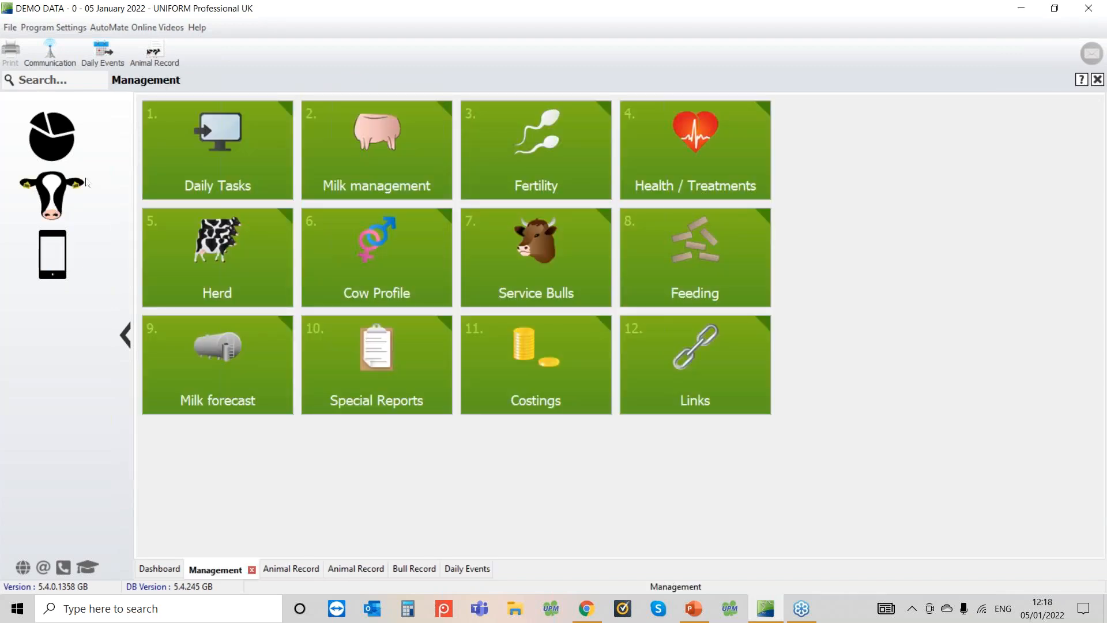
{"action": "left_click", "coordinate": [193, 138]}
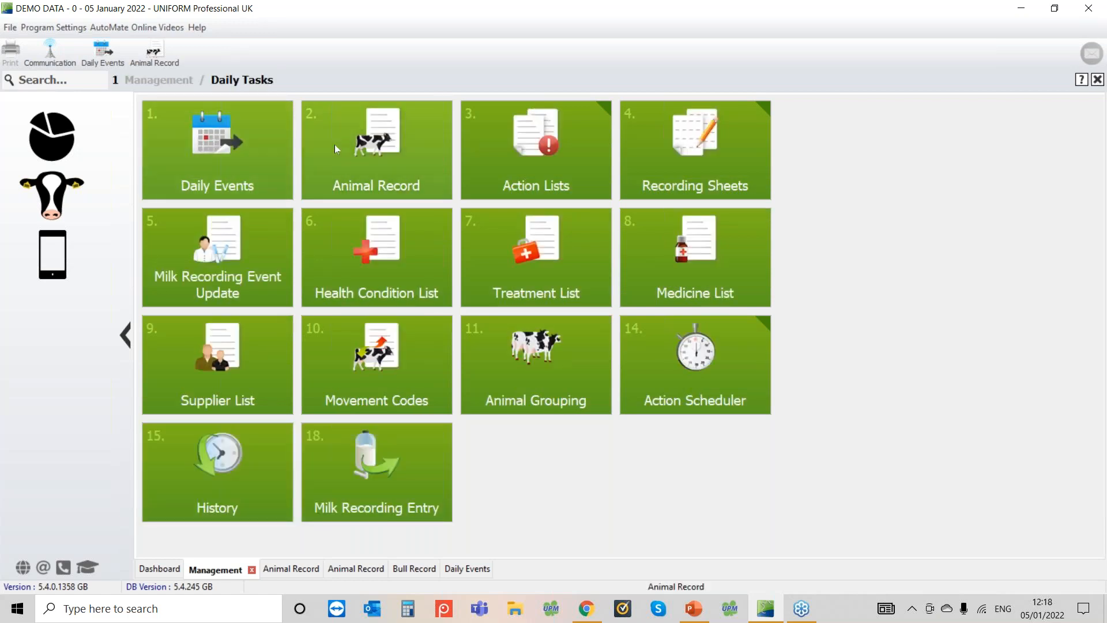
{"action": "left_click", "coordinate": [367, 154]}
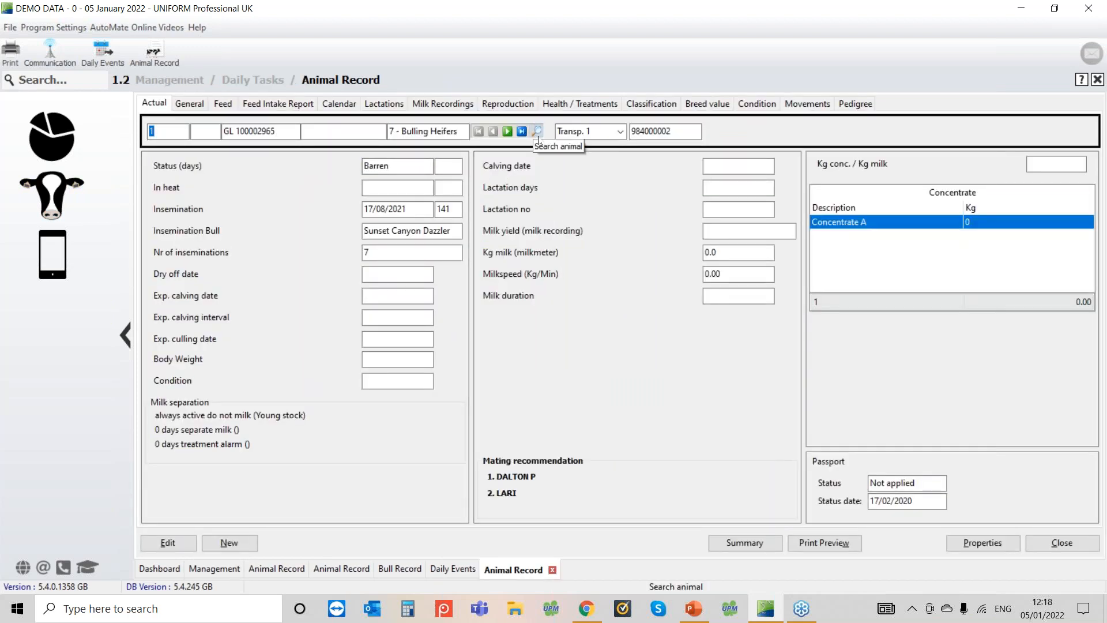
{"action": "left_click", "coordinate": [537, 133]}
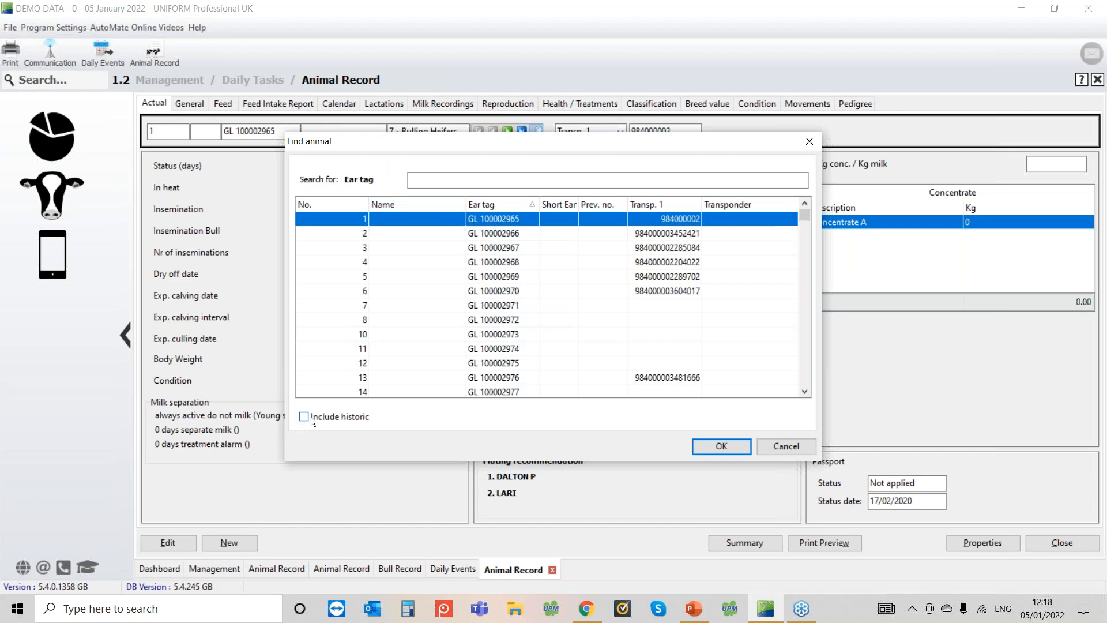
{"action": "left_click", "coordinate": [304, 417]}
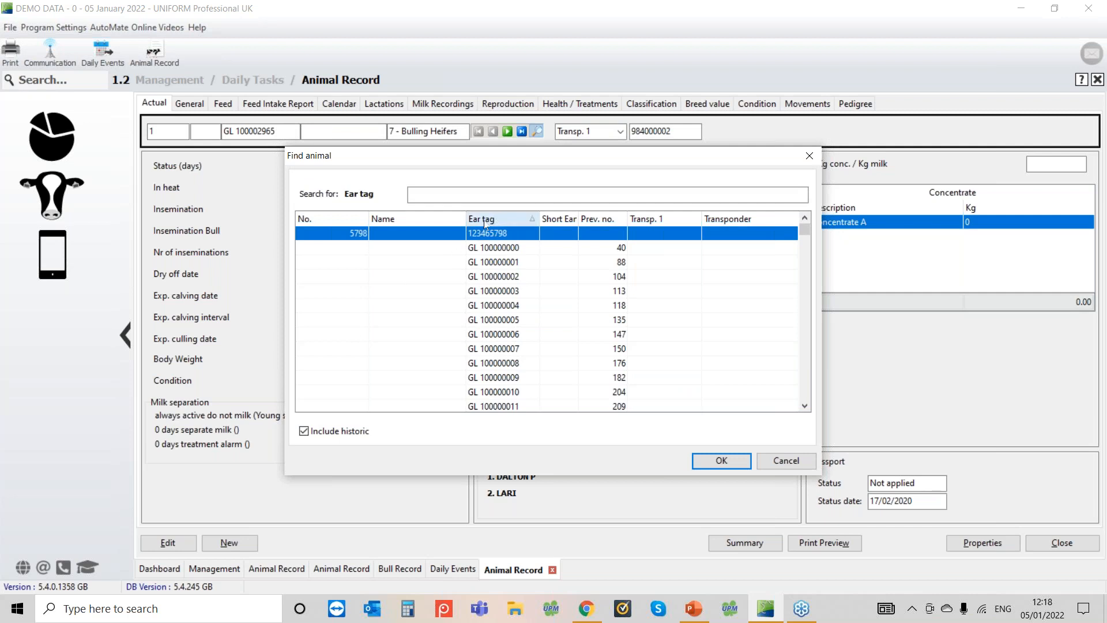
Search by previous number for 104, open that historic animal's record, and view its health and classification data
{"action": "left_click", "coordinate": [602, 219]}
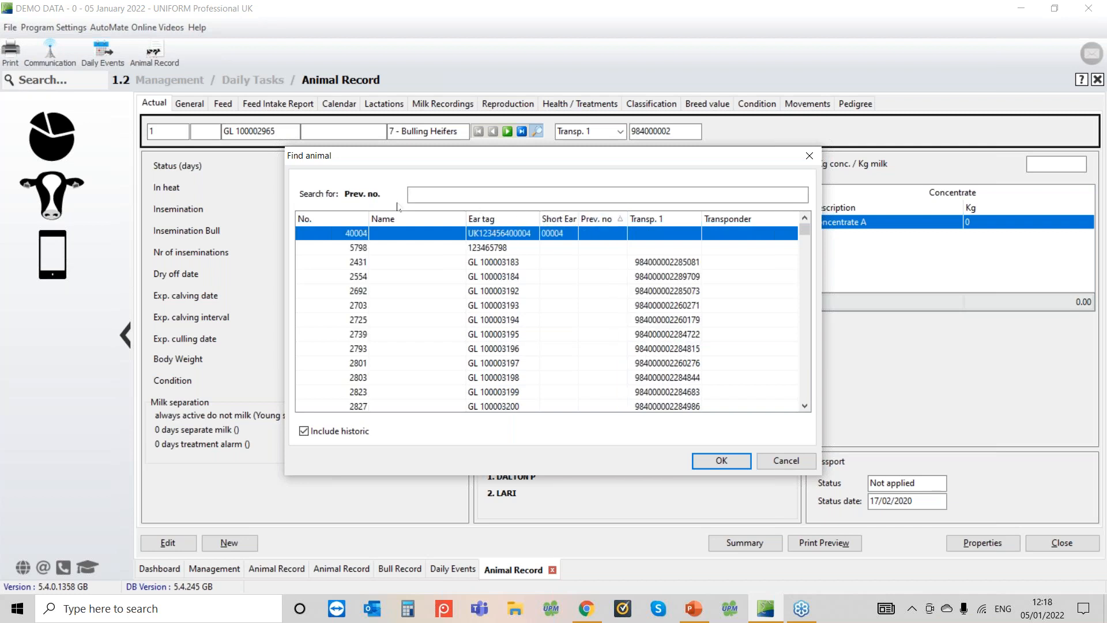
{"action": "left_click", "coordinate": [490, 219]}
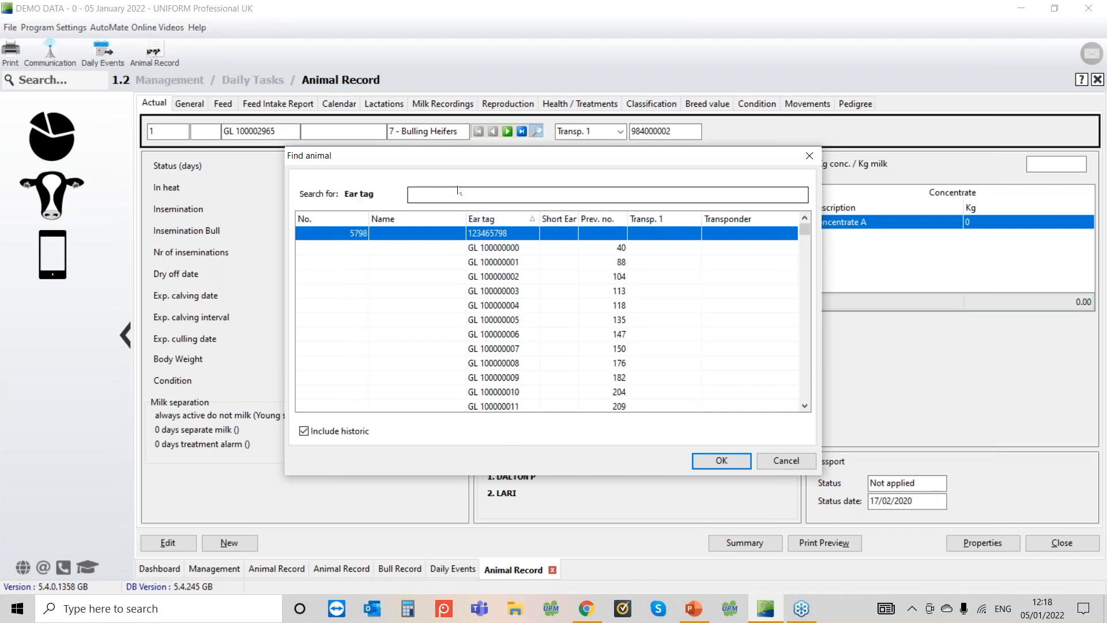
{"action": "left_click", "coordinate": [594, 220]}
{"action": "type", "text": "104"}
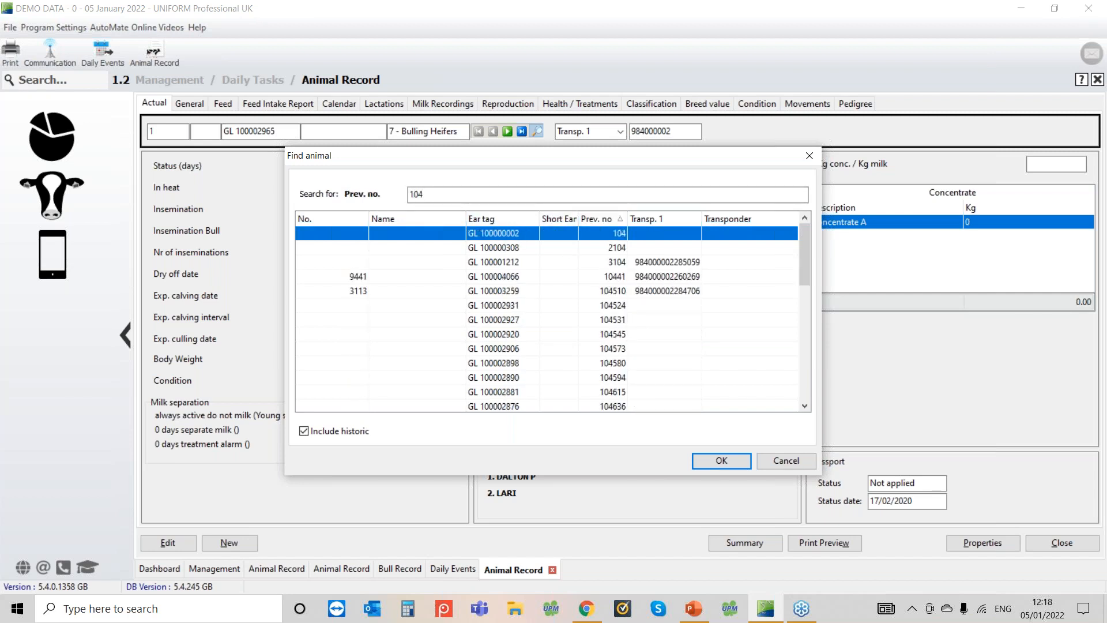
{"action": "double_click", "coordinate": [601, 234]}
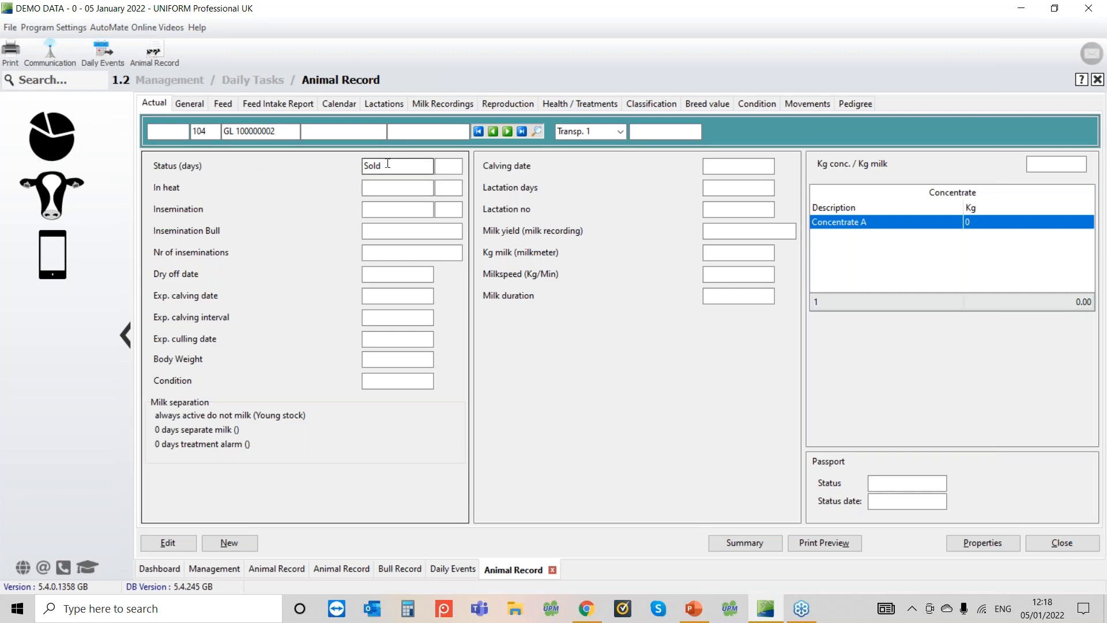
{"action": "left_click", "coordinate": [509, 104]}
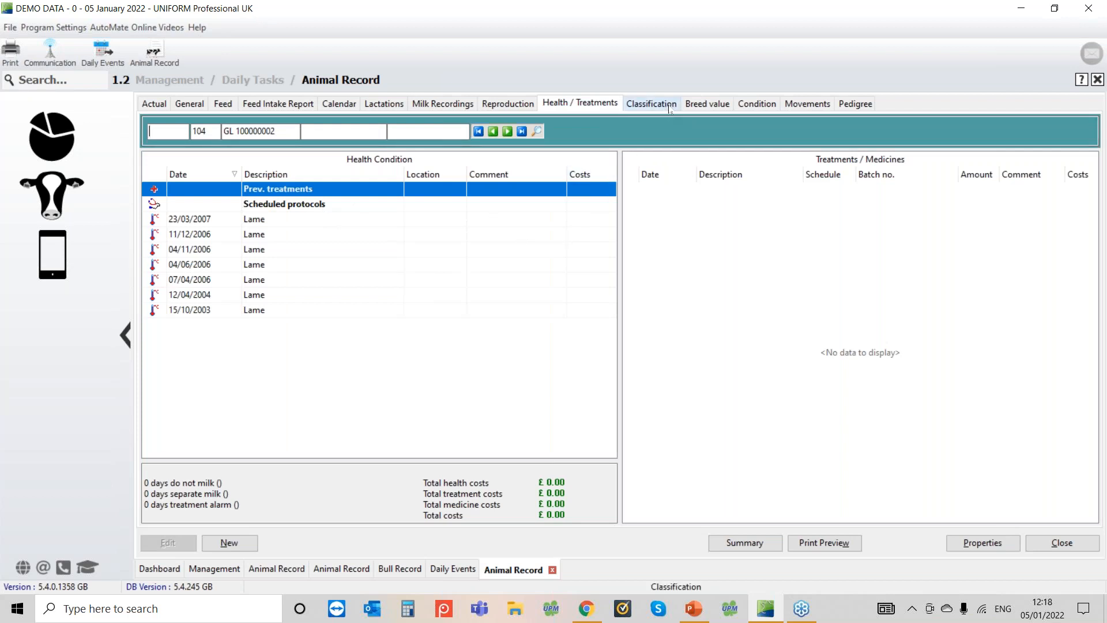
{"action": "left_click", "coordinate": [669, 110]}
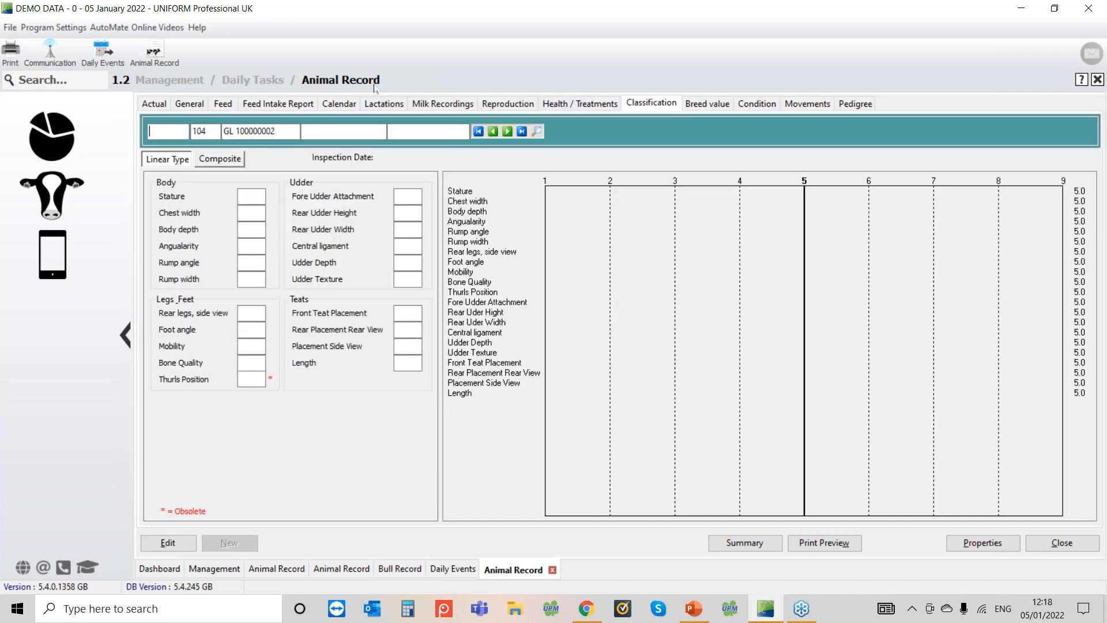